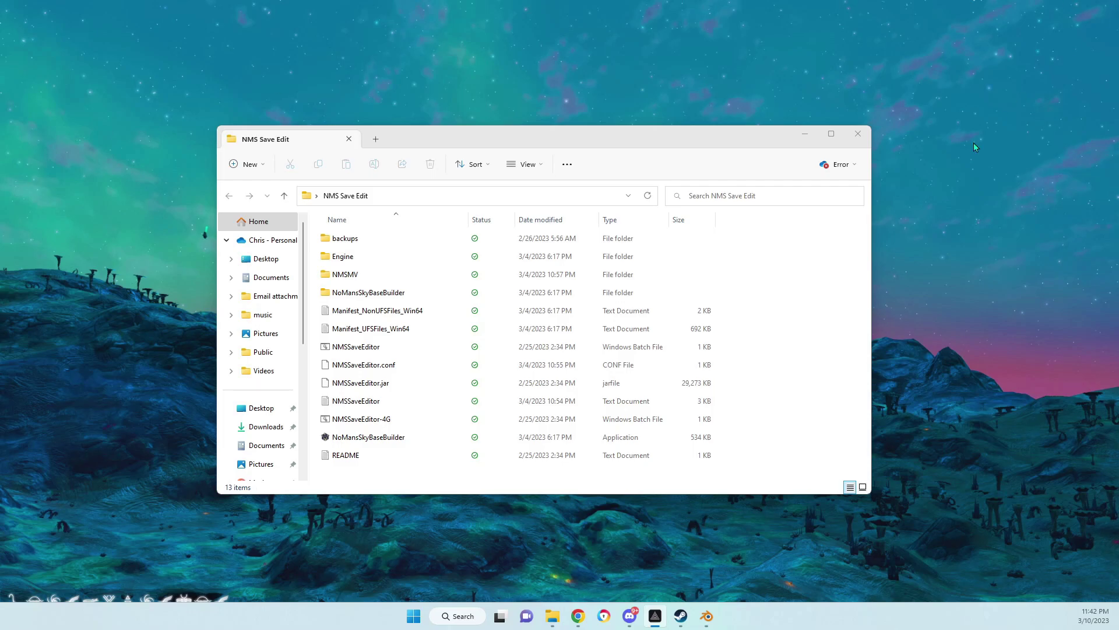
Step: Launch NMSMV.exe from the NMSMV folder and maximize the No Man's Sky Model Viewer
{"action": "left_click", "coordinate": [368, 279]}
{"action": "double_click", "coordinate": [368, 278]}
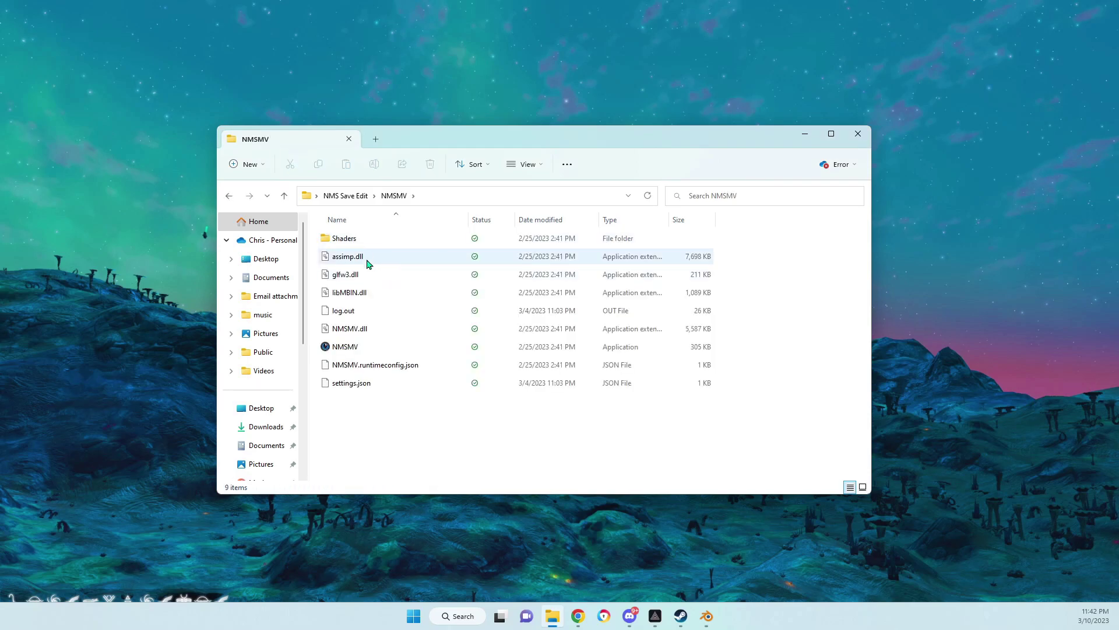
{"action": "left_click", "coordinate": [357, 348]}
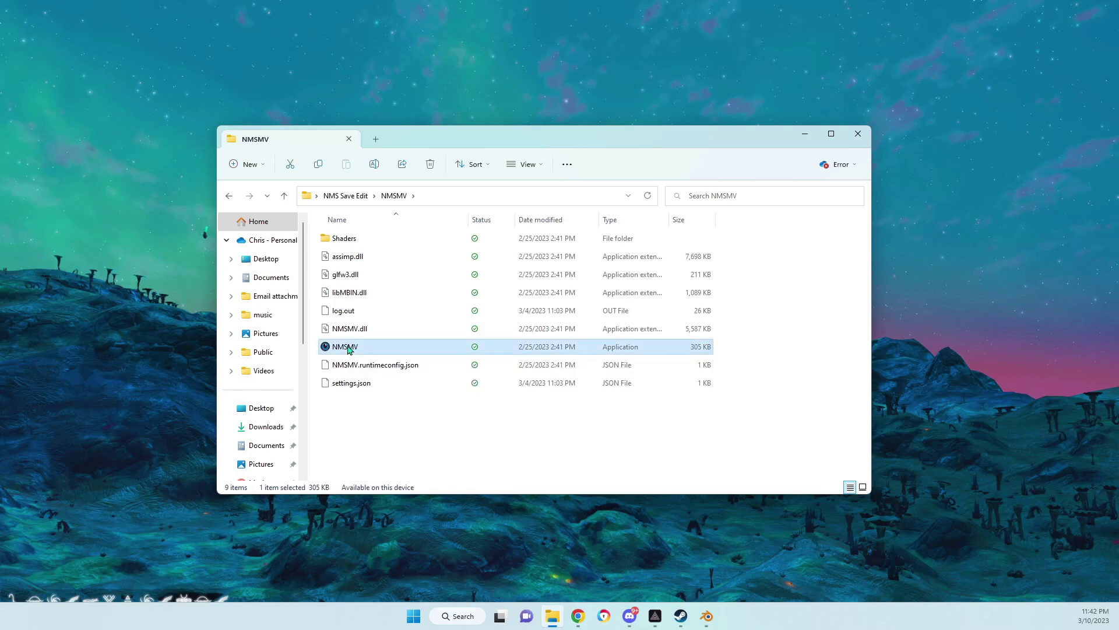
{"action": "double_click", "coordinate": [341, 350]}
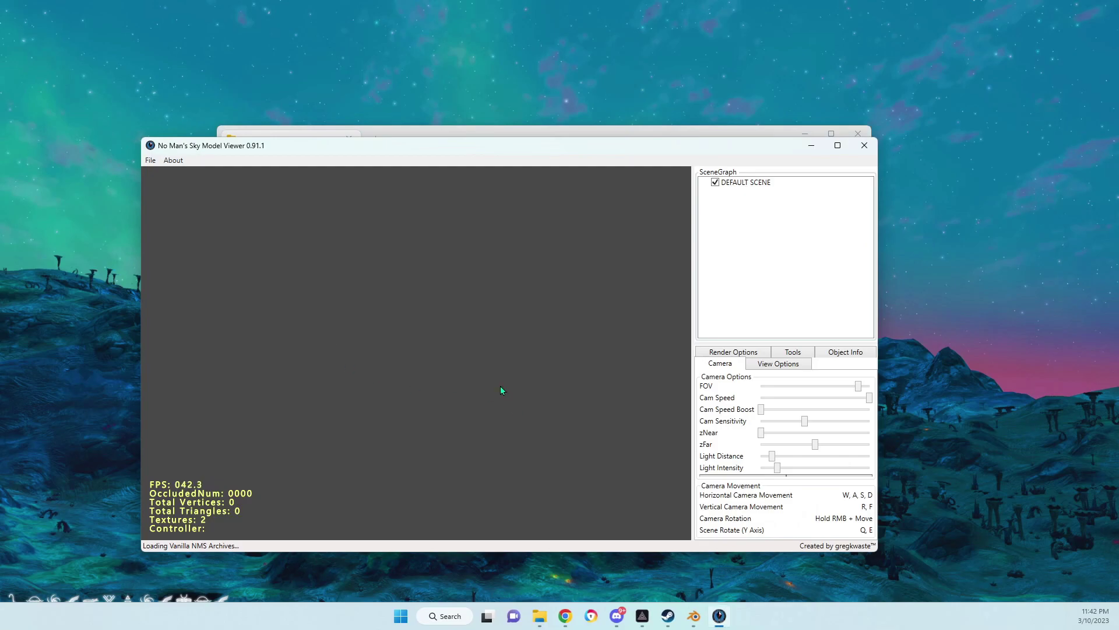
{"action": "left_click", "coordinate": [838, 145]}
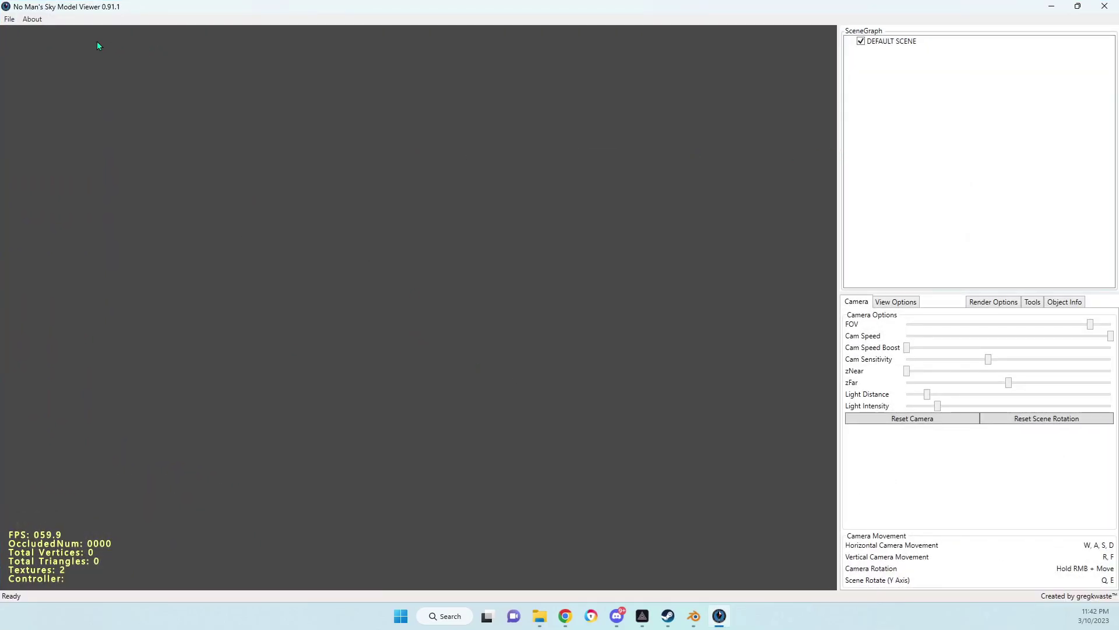
{"action": "left_click", "coordinate": [13, 20]}
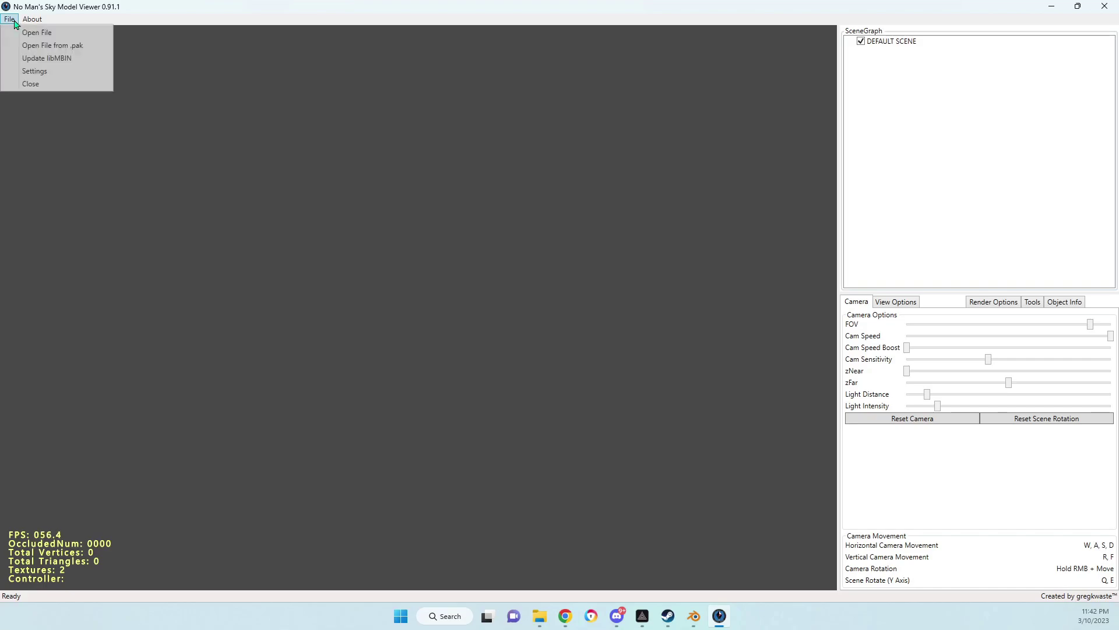
Step: Browse the .pak scene files, filter by 'spee' and pick VRSPEEDER.SCENE.MBIN
{"action": "left_click", "coordinate": [38, 46]}
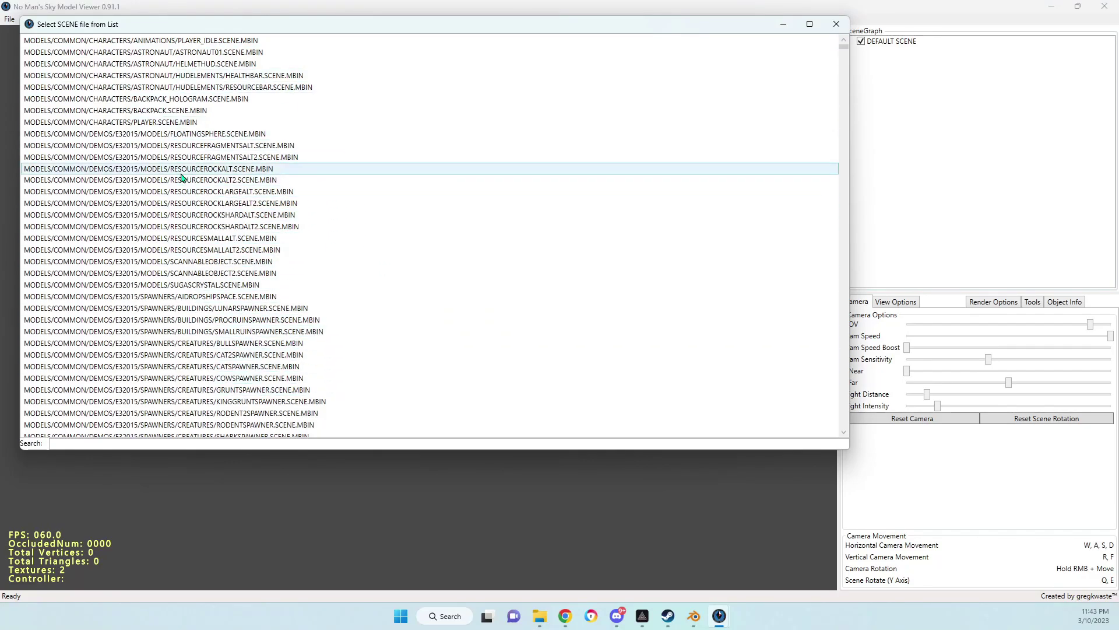
{"action": "scroll", "coordinate": [129, 181], "scroll_direction": "down", "scroll_amount": 4}
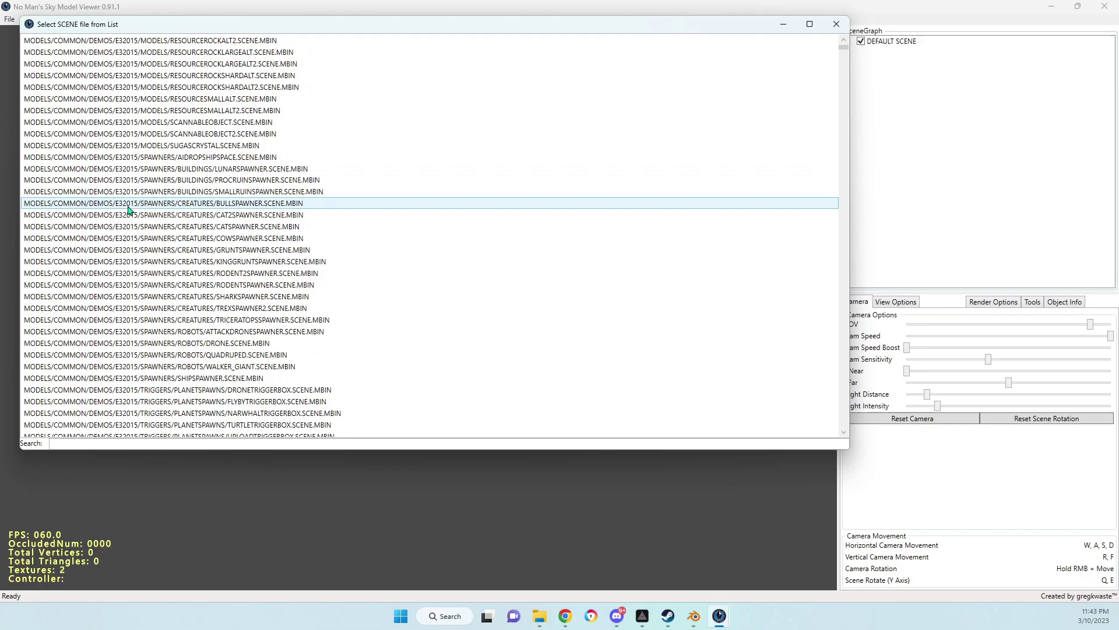
{"action": "scroll", "coordinate": [129, 210], "scroll_direction": "down", "scroll_amount": 12}
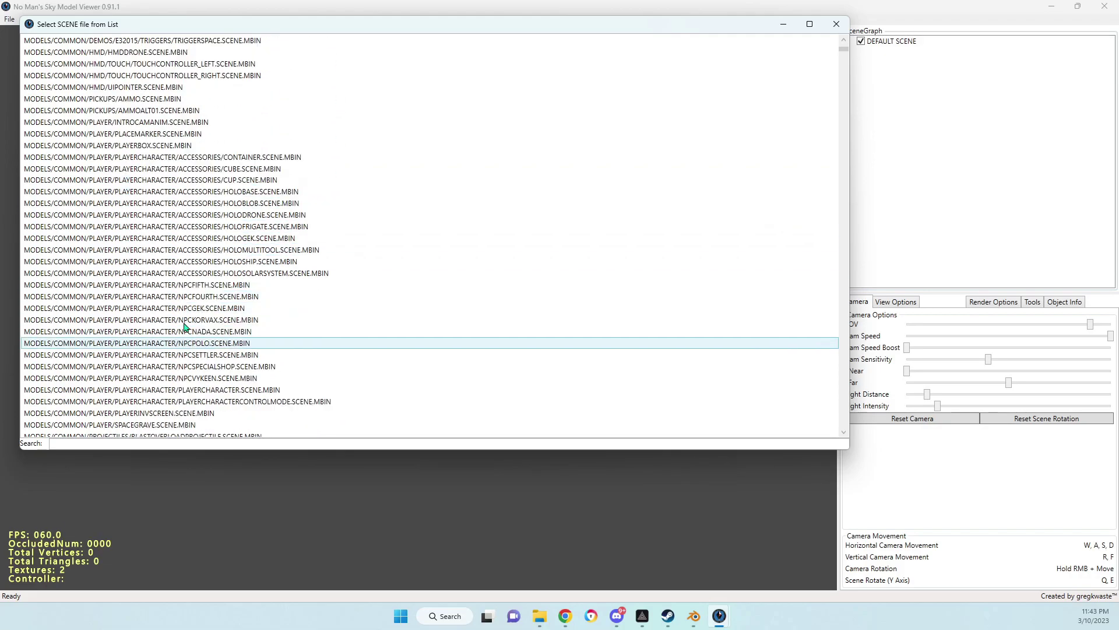
{"action": "scroll", "coordinate": [184, 326], "scroll_direction": "up", "scroll_amount": 5}
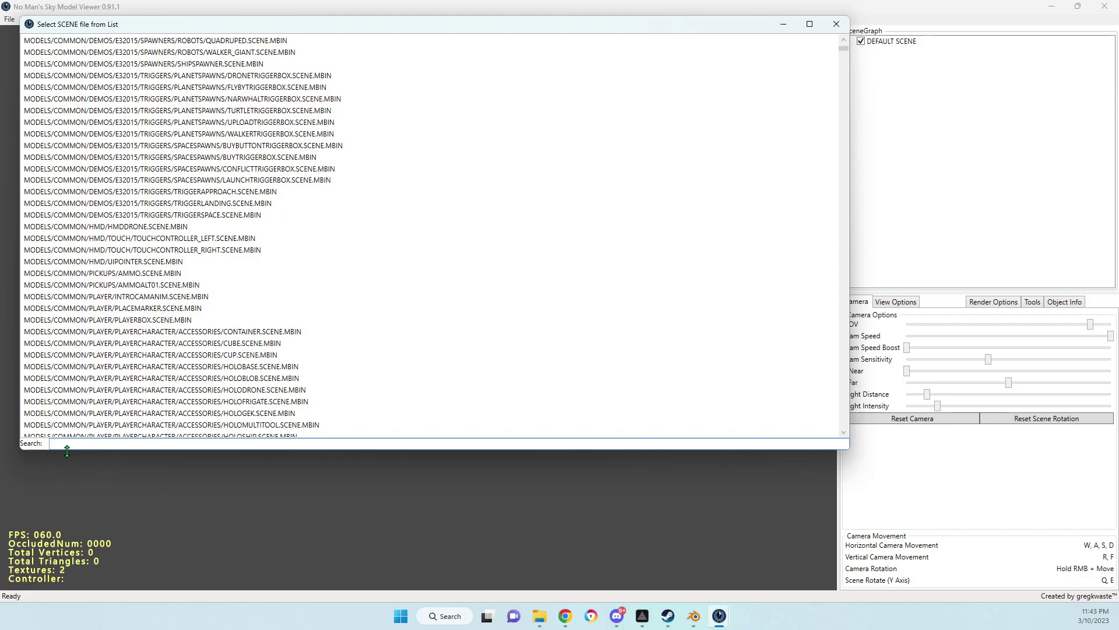
{"action": "type", "text": "sp"}
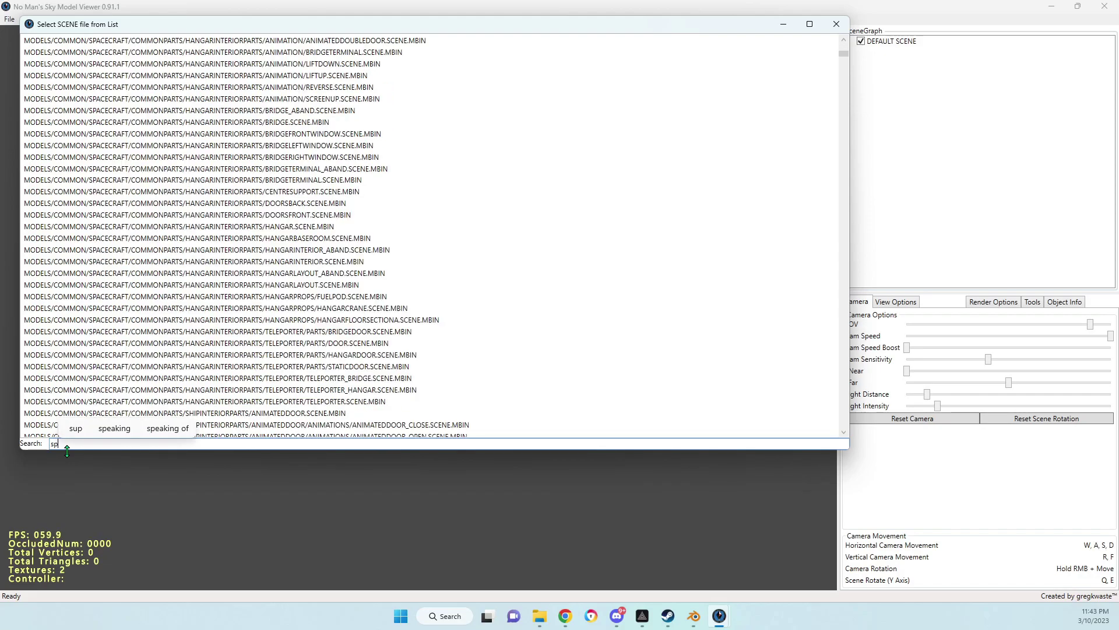
{"action": "type", "text": "ee"}
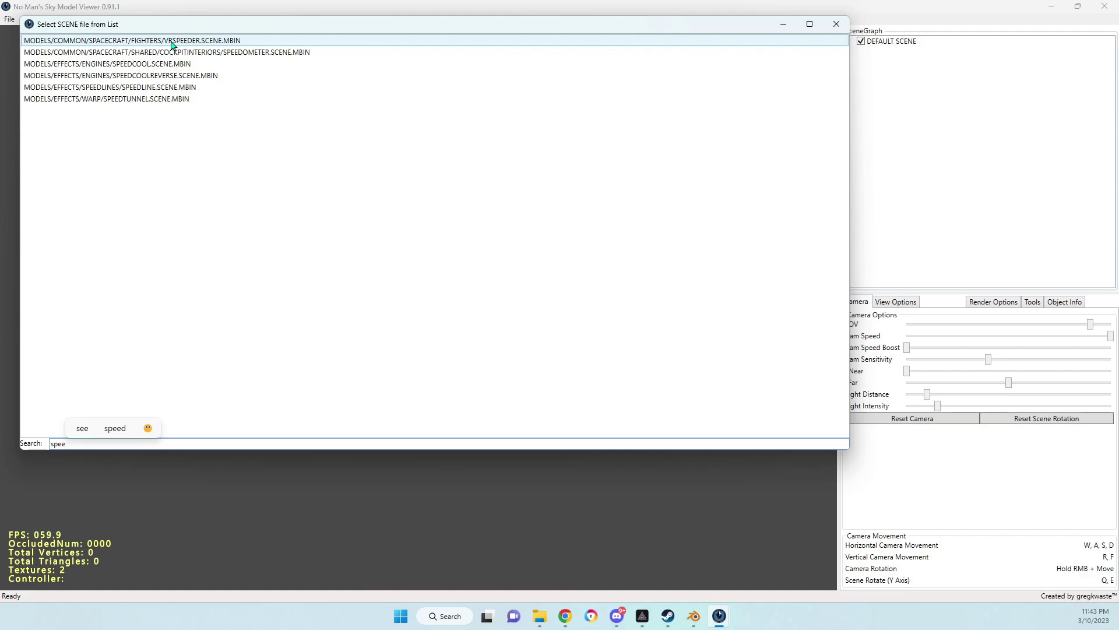
{"action": "left_click", "coordinate": [213, 42]}
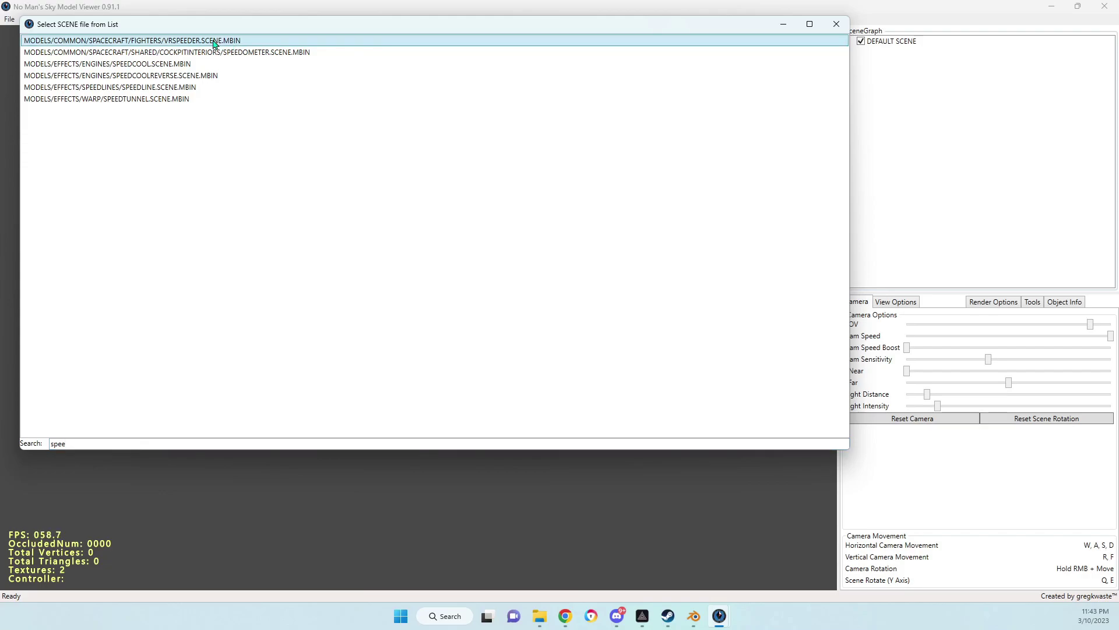
Step: Load VRSPEEDER.SCENE.MBIN, dismiss the libMBIN error and pull the camera back toward the speeder
{"action": "double_click", "coordinate": [213, 42]}
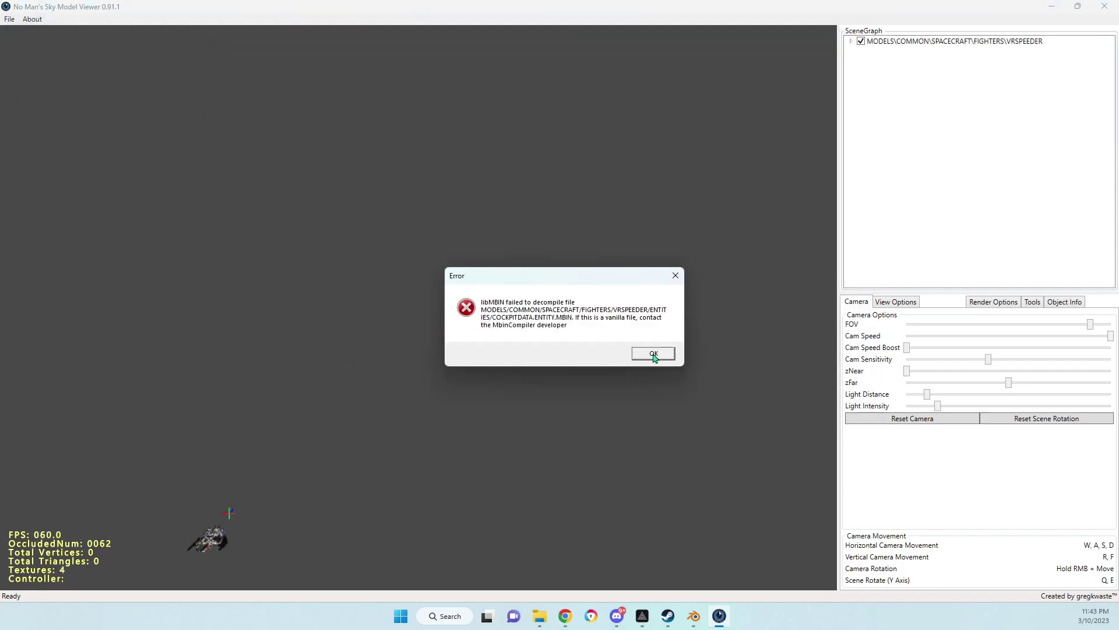
{"action": "left_click", "coordinate": [653, 354]}
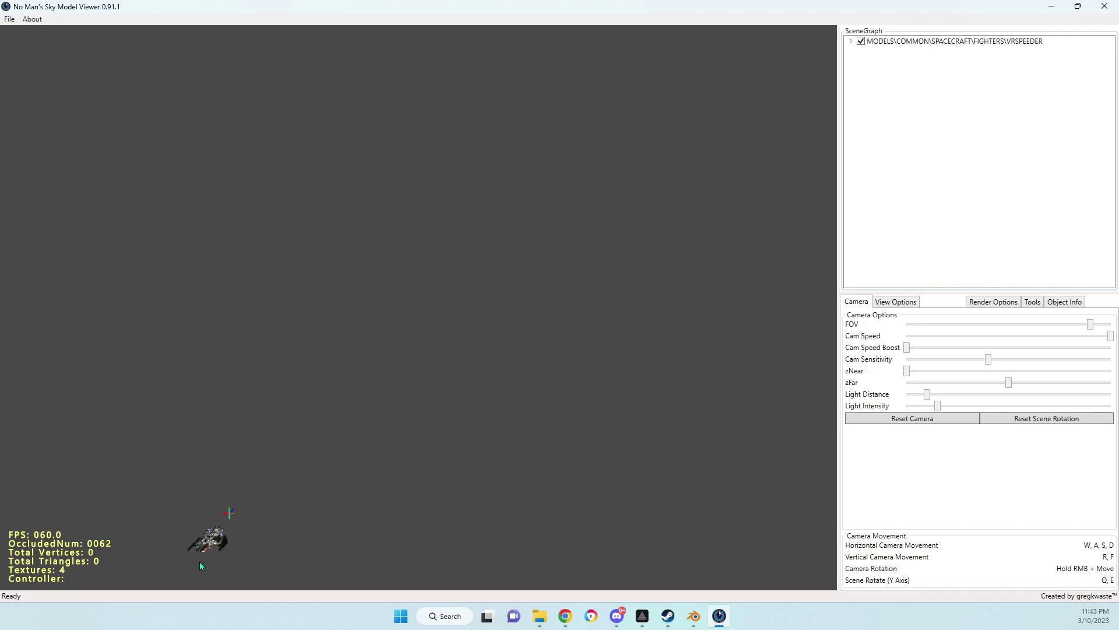
{"action": "key", "text": "s"}
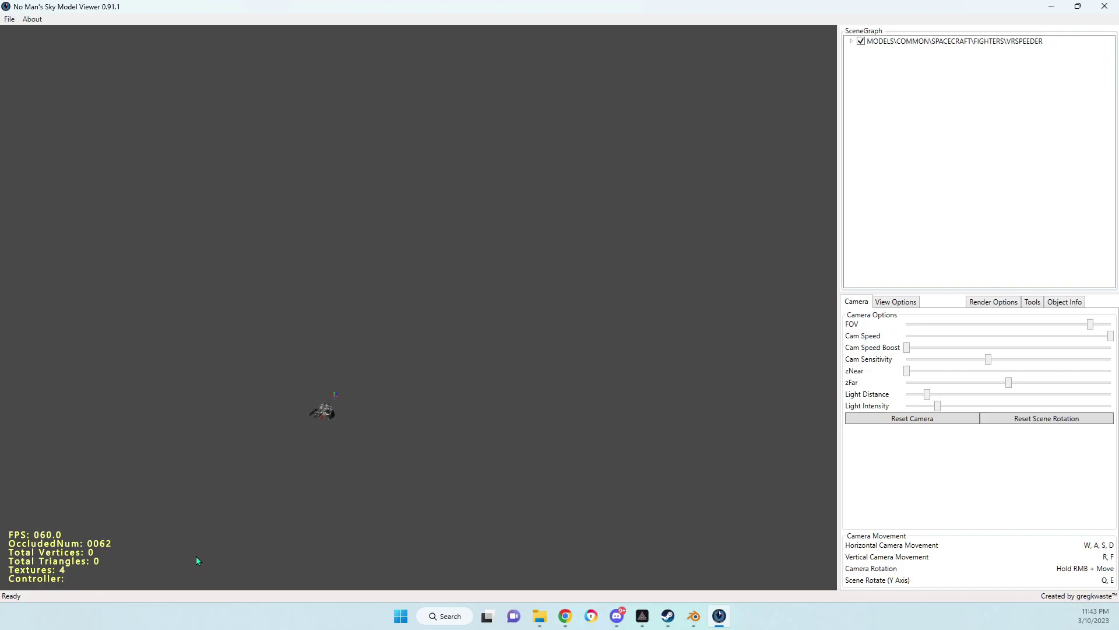
{"action": "mouse_move", "coordinate": [196, 555]}
{"action": "right_mouse_down"}
{"action": "mouse_move", "coordinate": [243, 502]}
{"action": "mouse_move", "coordinate": [184, 537]}
{"action": "right_mouse_up"}
{"action": "right_click_drag", "start_coordinate": [249, 489], "coordinate": [271, 453]}
Step: Move the camera in and centre the enlarged speeder facing the view
{"action": "key", "text": "w"}
{"action": "right_click_drag", "start_coordinate": [243, 425], "coordinate": [207, 442]}
{"action": "key", "text": "w"}
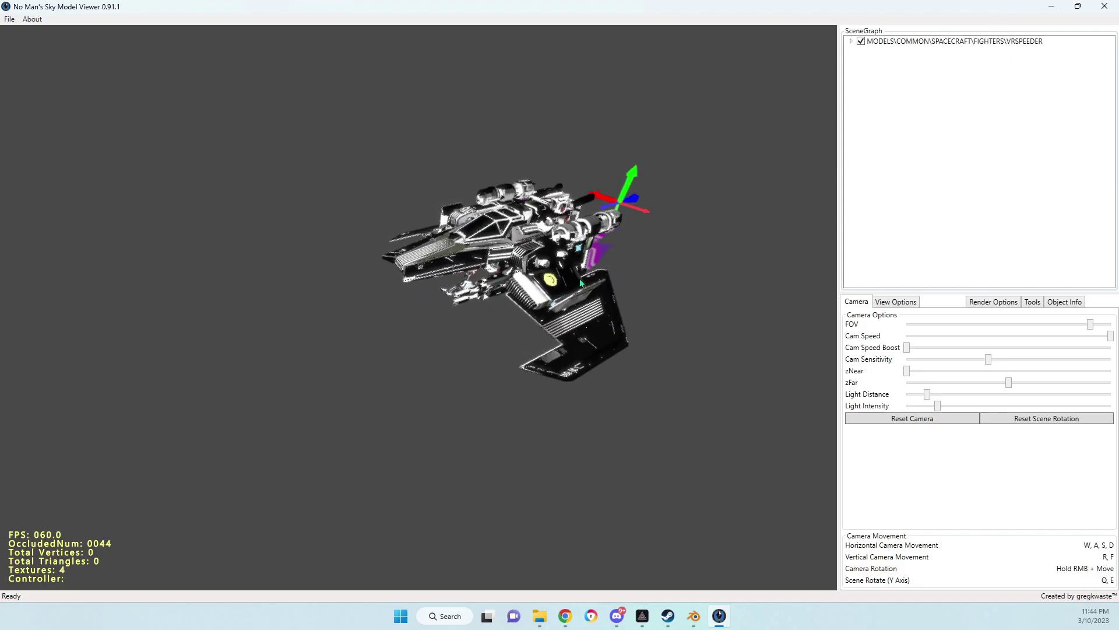
{"action": "right_click_drag", "start_coordinate": [569, 251], "coordinate": [591, 255]}
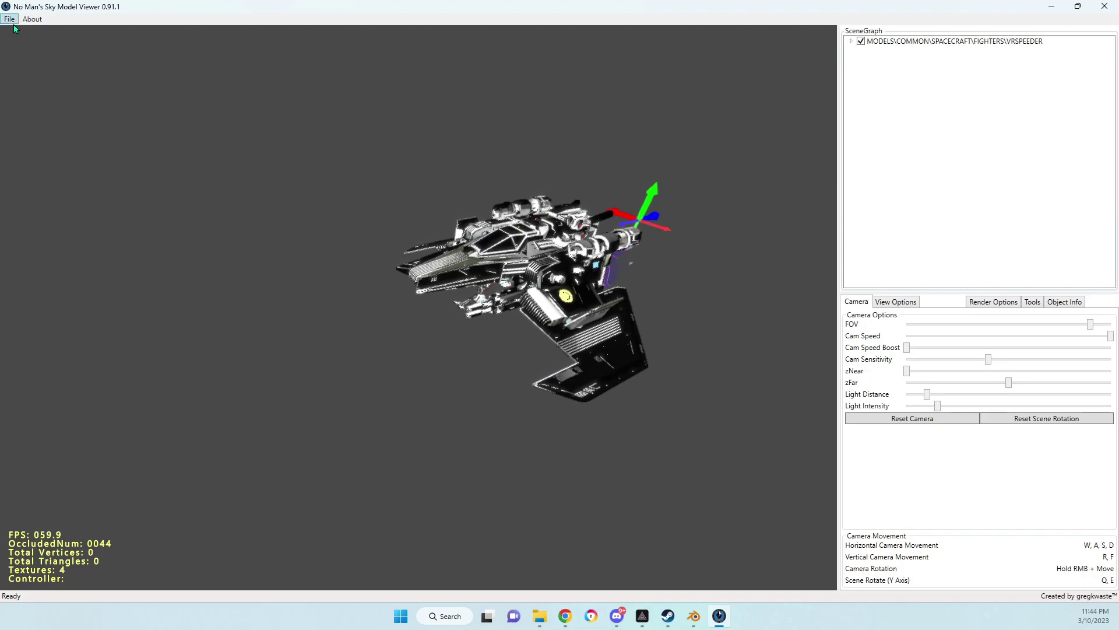
Step: Export the speeder as OBJ over the Speeder file in NMS OBJ, then minimize the viewer
{"action": "right_click", "coordinate": [519, 261]}
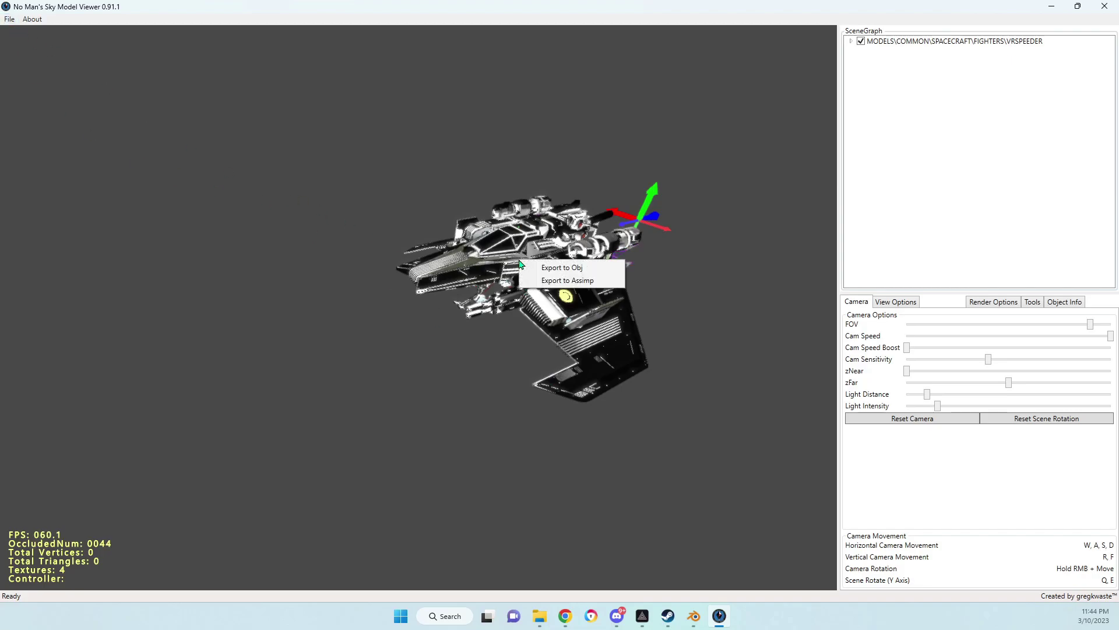
{"action": "left_click", "coordinate": [556, 268]}
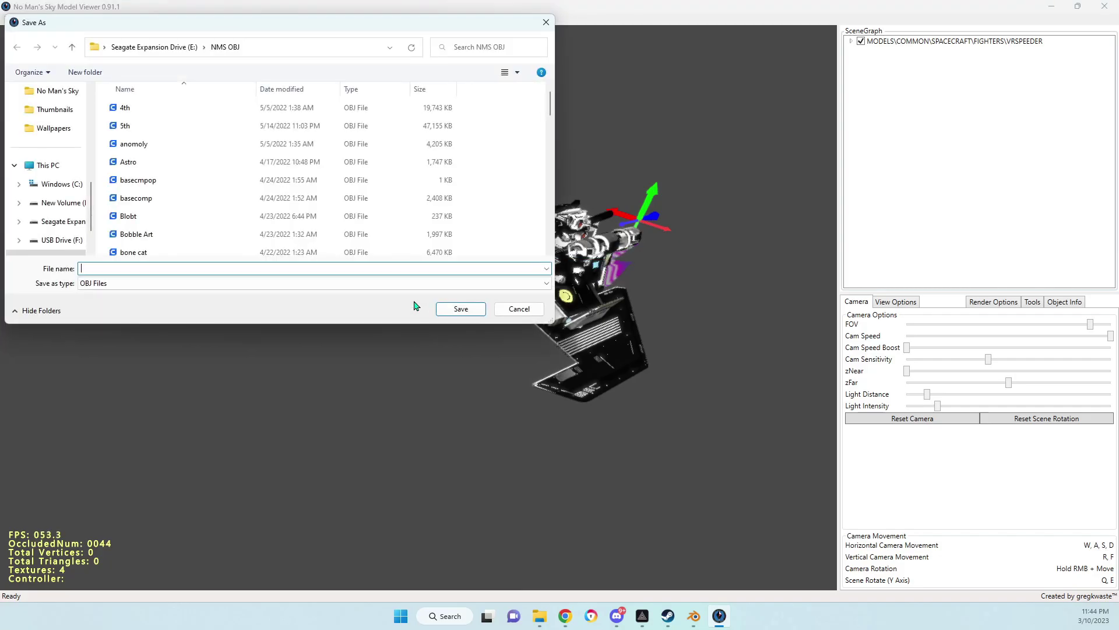
{"action": "scroll", "coordinate": [148, 186], "scroll_direction": "down", "scroll_amount": 15}
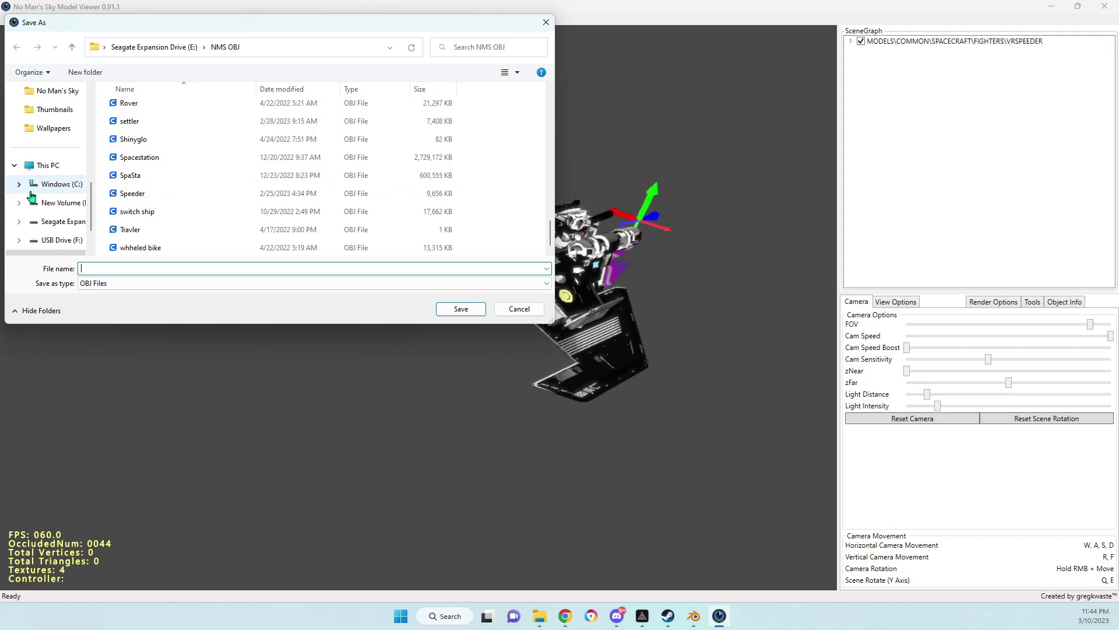
{"action": "left_click", "coordinate": [169, 196]}
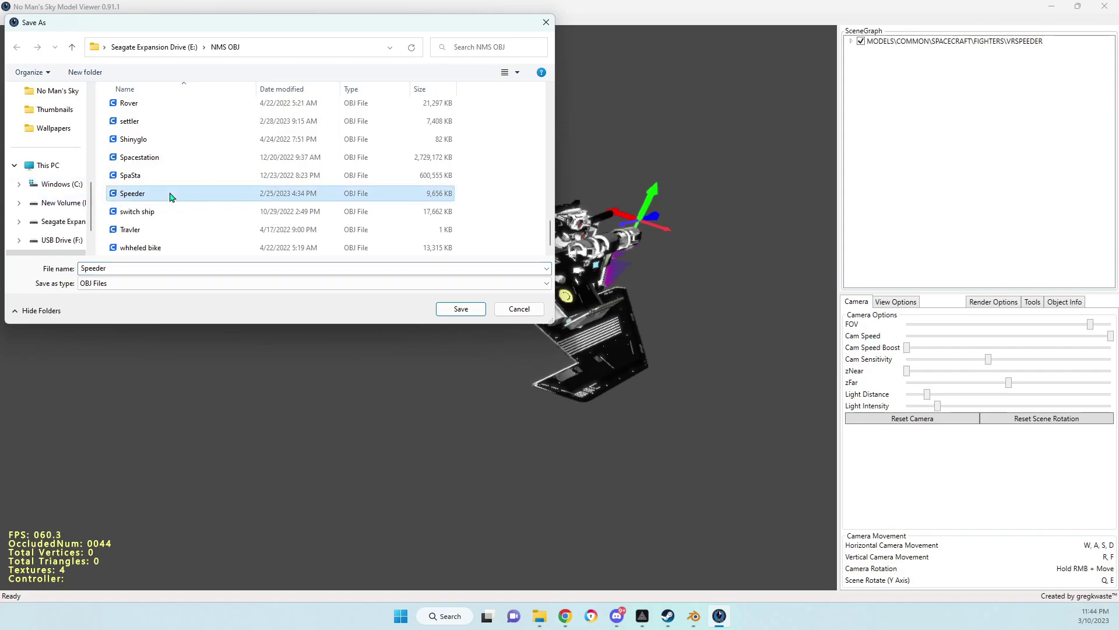
{"action": "left_click", "coordinate": [465, 313]}
{"action": "left_click", "coordinate": [571, 349]}
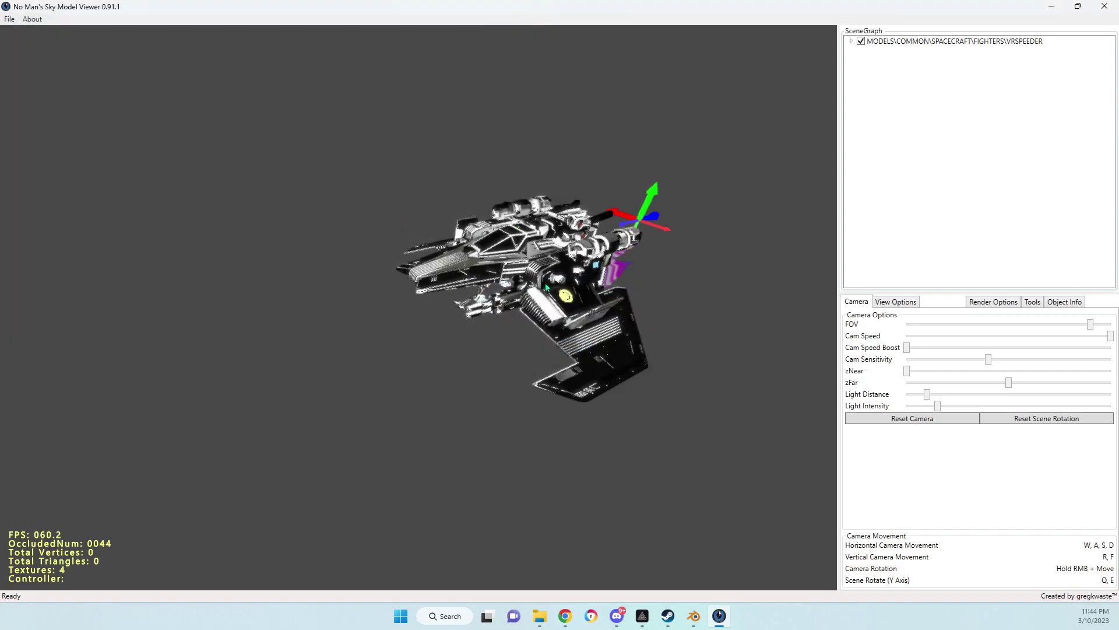
{"action": "left_click", "coordinate": [1051, 6]}
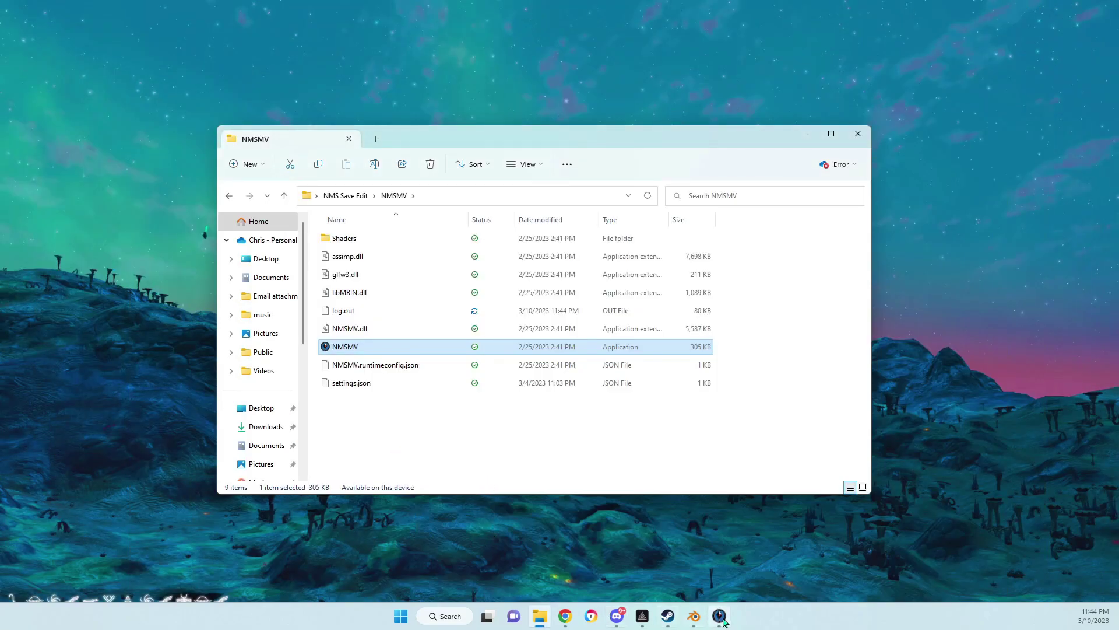
Step: In Blender, delete the default cube and choose Wavefront (.obj) import
{"action": "left_click", "coordinate": [695, 619]}
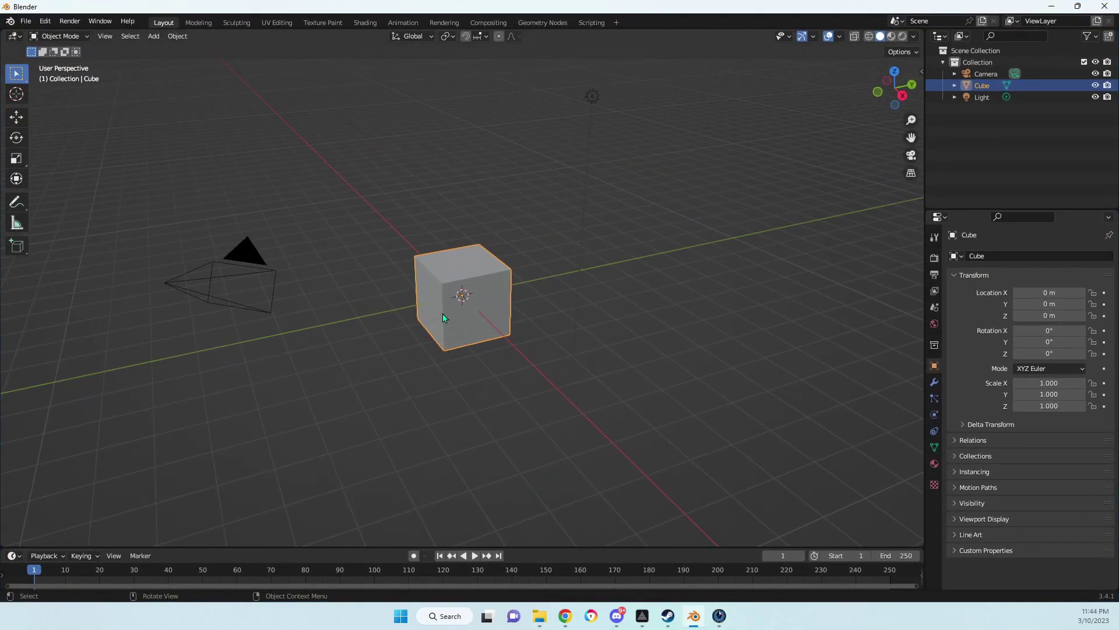
{"action": "key", "text": "Delete"}
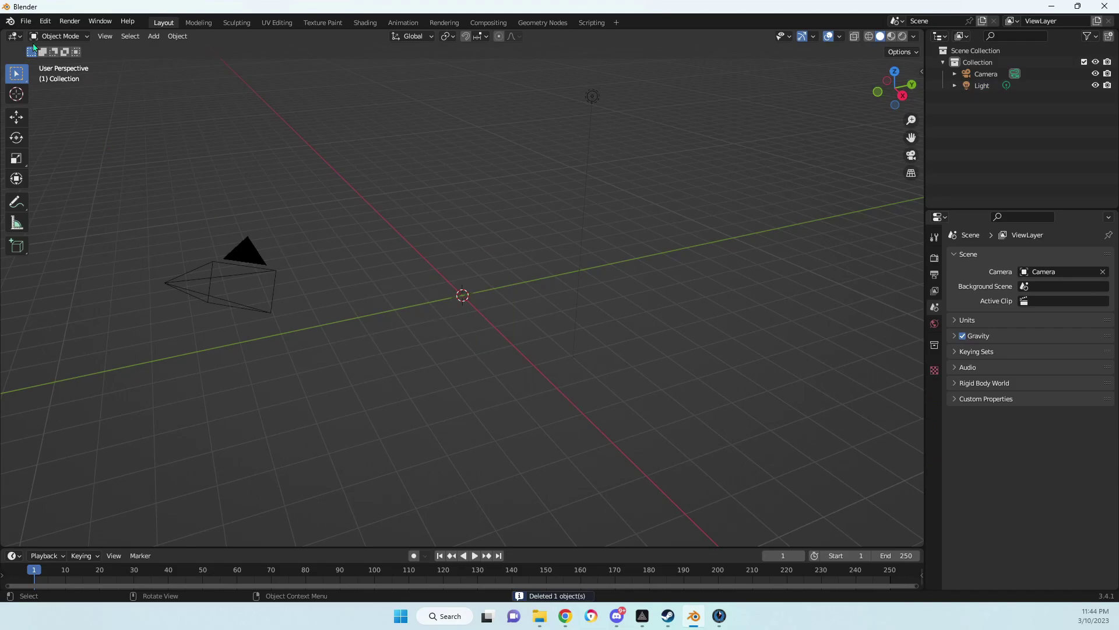
{"action": "left_click", "coordinate": [26, 21]}
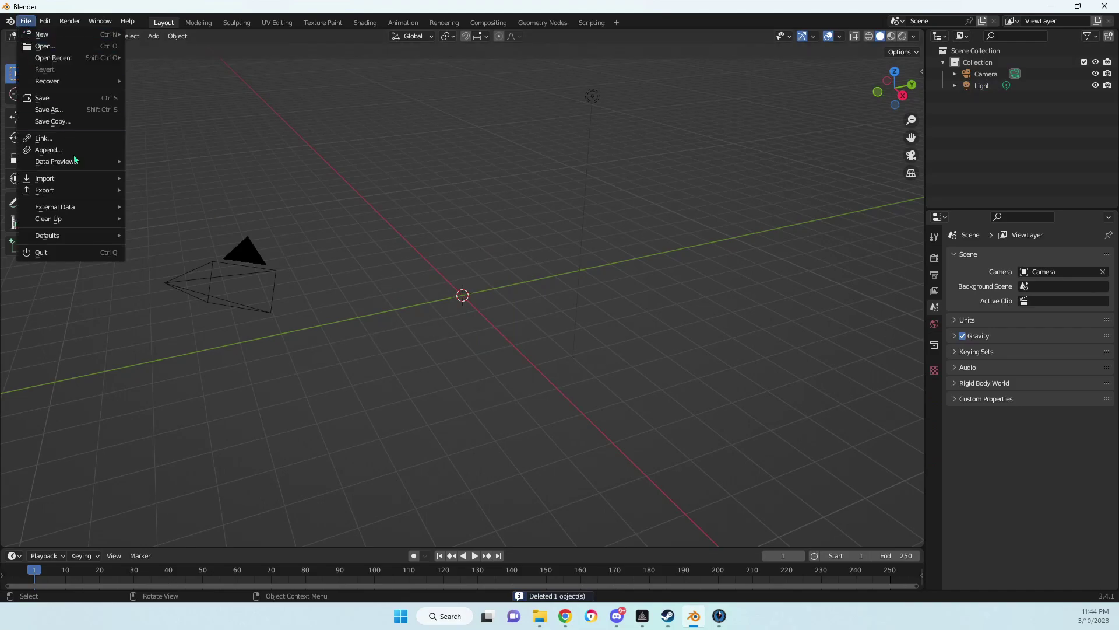
{"action": "mouse_move", "coordinate": [74, 182]}
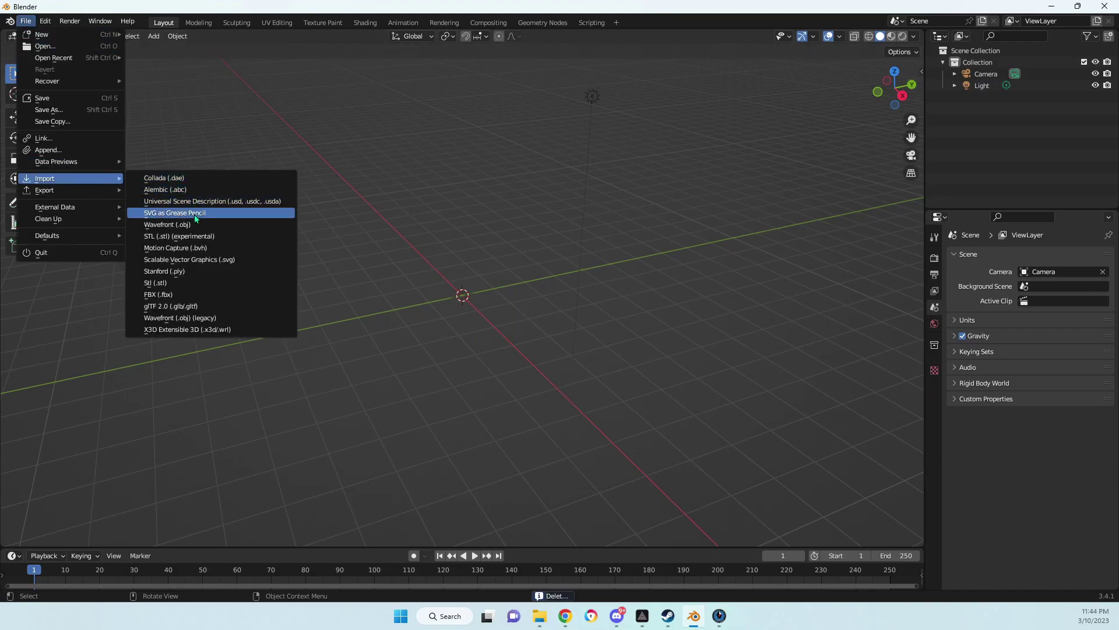
{"action": "left_click", "coordinate": [173, 225]}
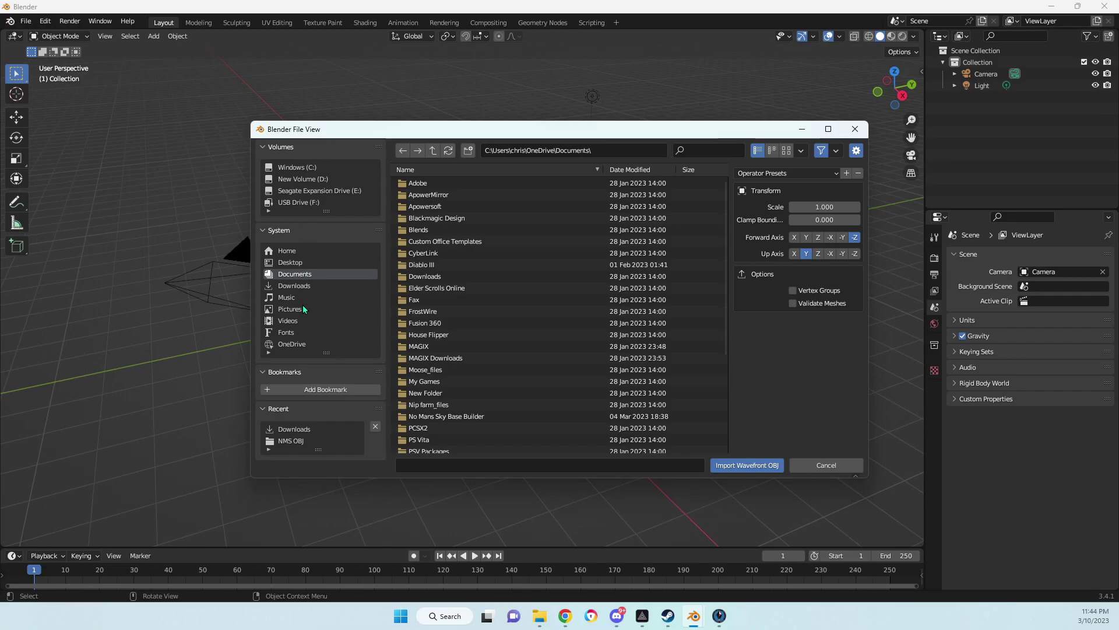
Step: Import Speeder.obj from the NMS OBJ folder
{"action": "left_click", "coordinate": [289, 440]}
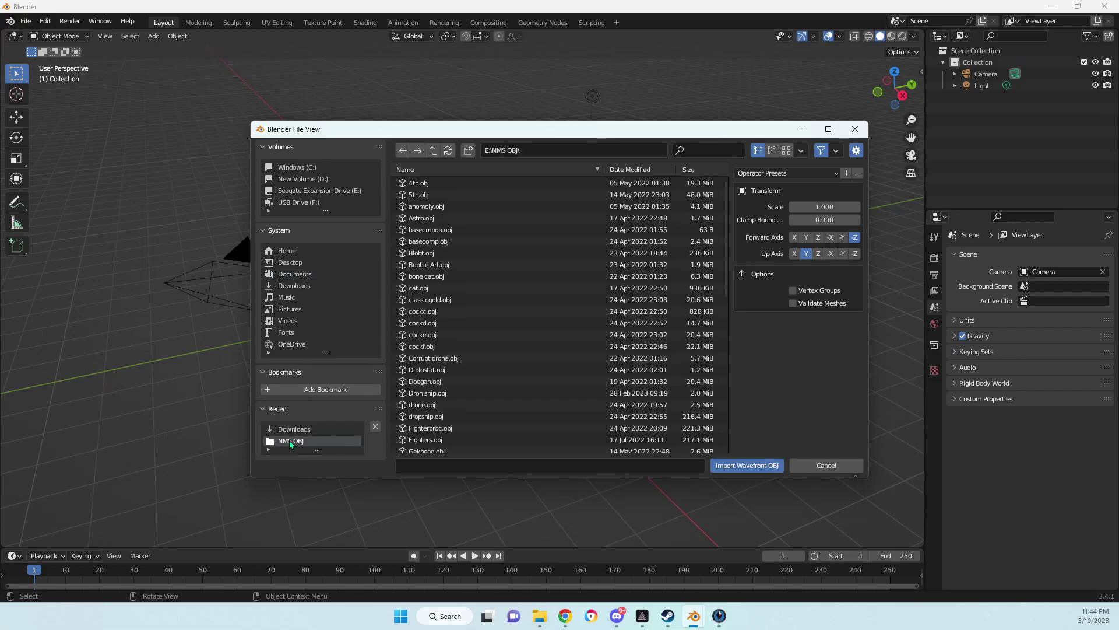
{"action": "scroll", "coordinate": [440, 326], "scroll_direction": "down", "scroll_amount": 4}
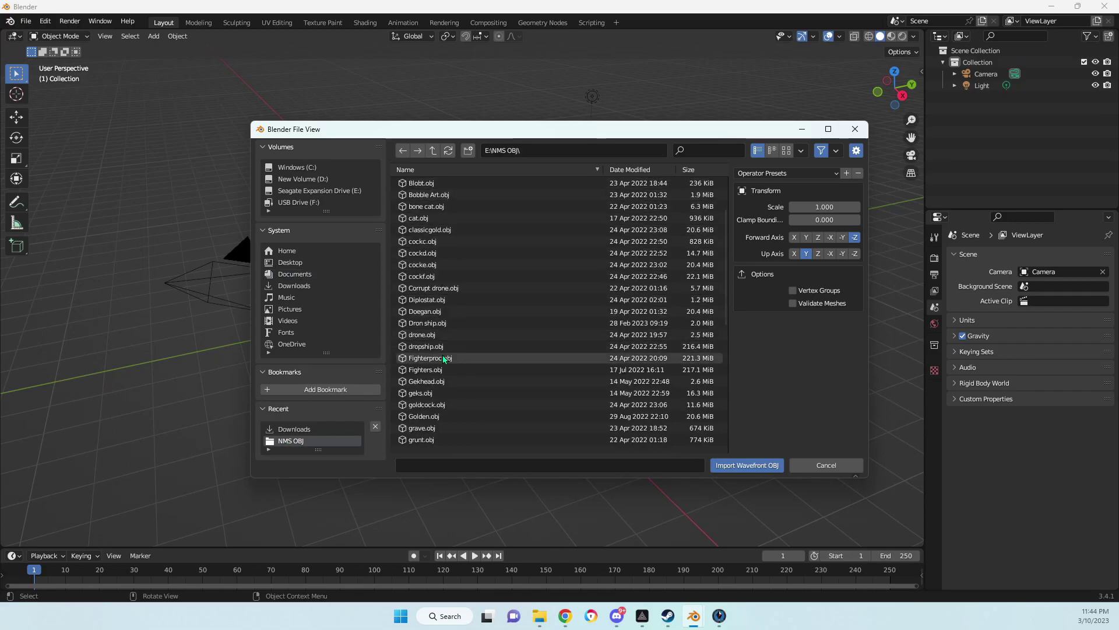
{"action": "scroll", "coordinate": [446, 347], "scroll_direction": "down", "scroll_amount": 3}
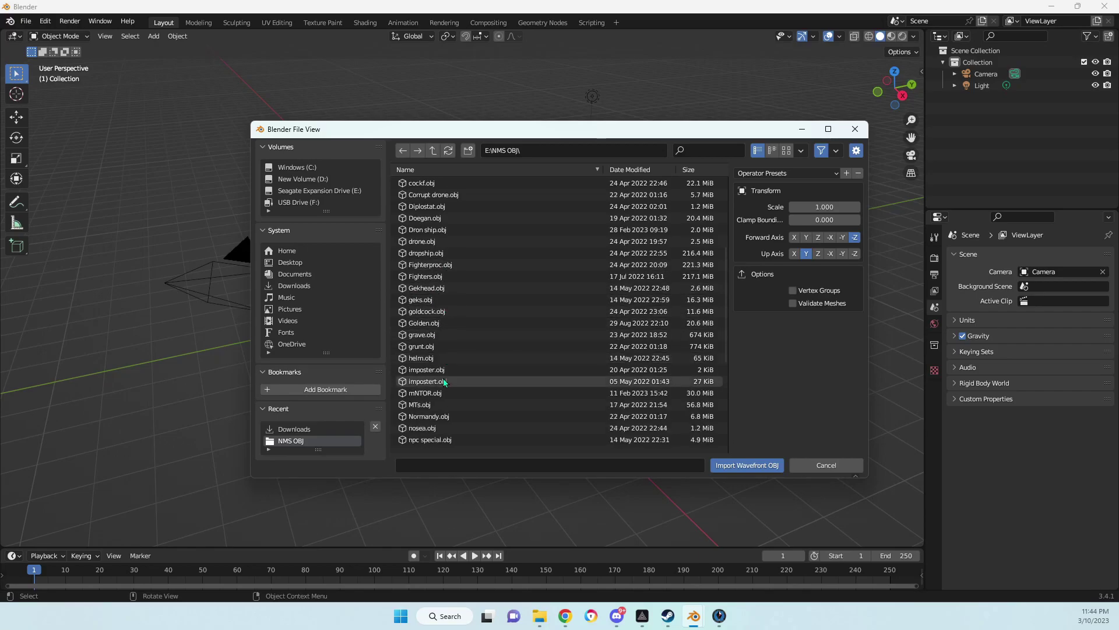
{"action": "scroll", "coordinate": [444, 381], "scroll_direction": "down", "scroll_amount": 4}
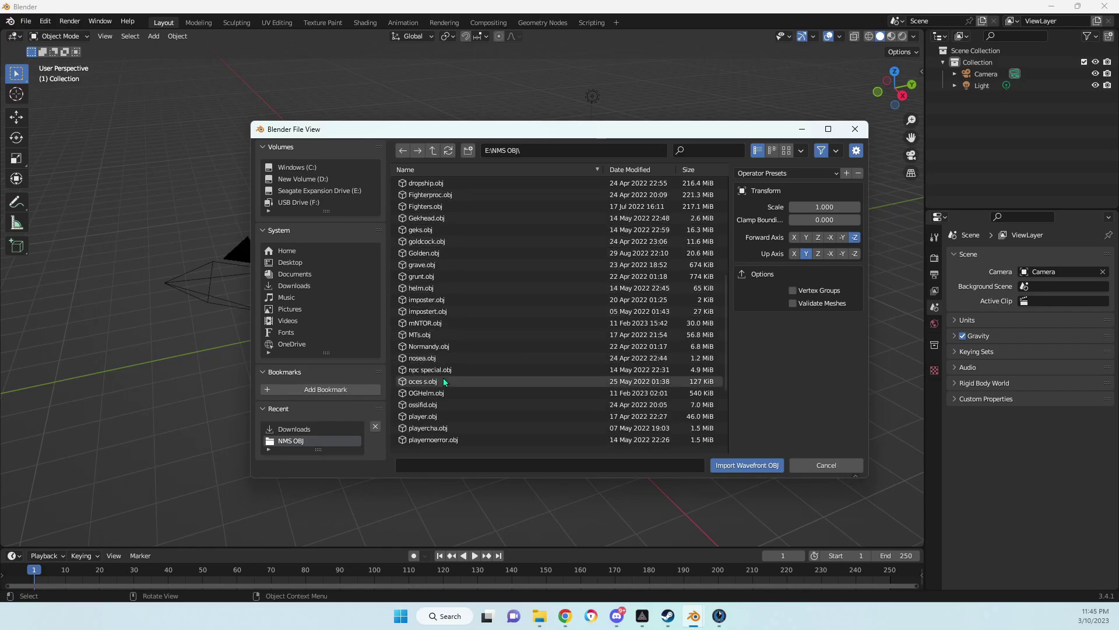
{"action": "scroll", "coordinate": [442, 380], "scroll_direction": "down", "scroll_amount": 5}
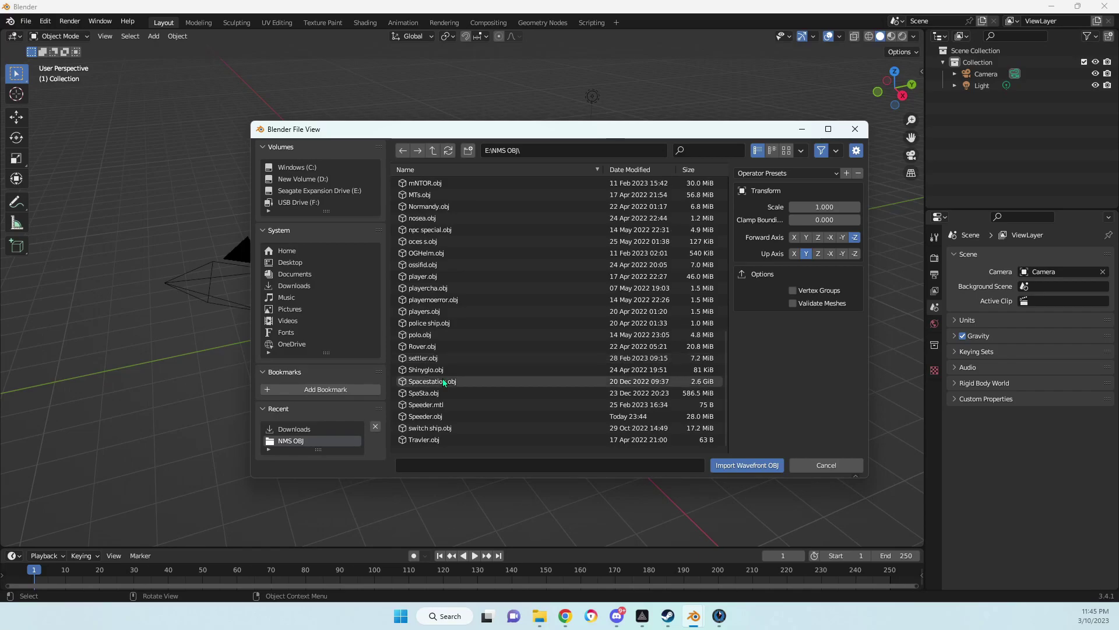
{"action": "left_click", "coordinate": [434, 404]}
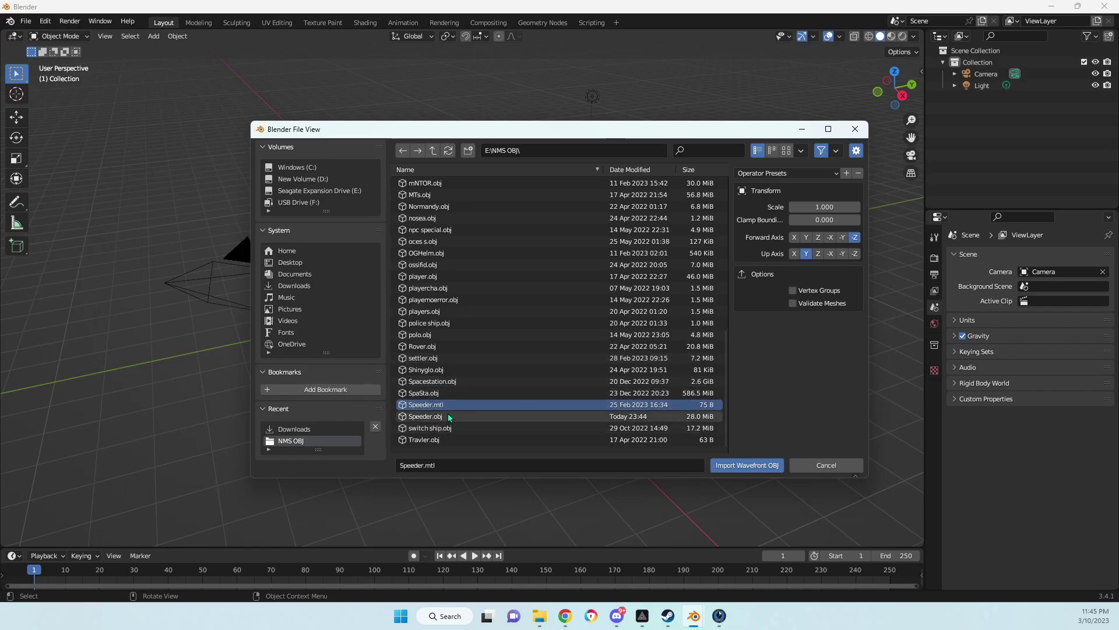
{"action": "left_click", "coordinate": [446, 416]}
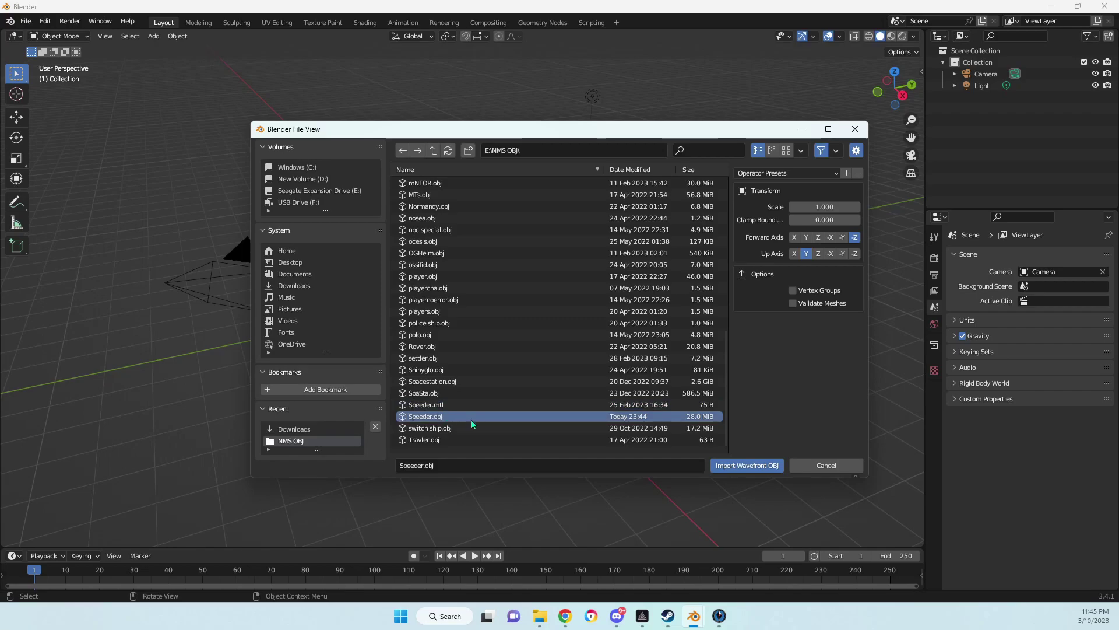
{"action": "left_click", "coordinate": [762, 468]}
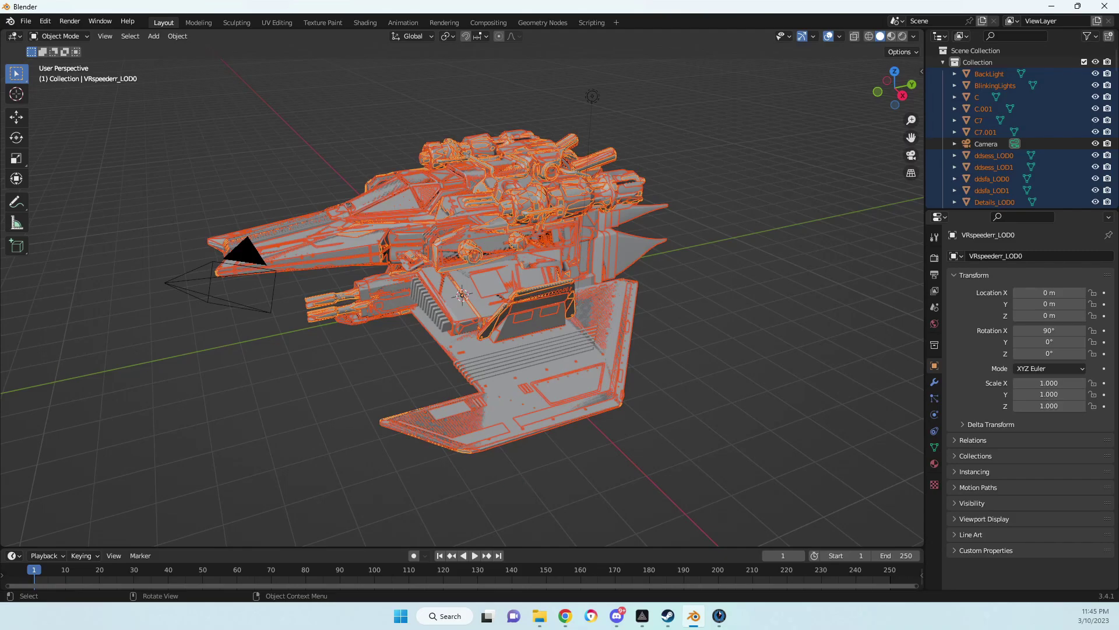
Step: Delete the two spike pieces pCylinder12.001 and pCylinder12
{"action": "left_click", "coordinate": [313, 407]}
{"action": "middle_click_drag", "start_coordinate": [323, 434], "coordinate": [296, 443]}
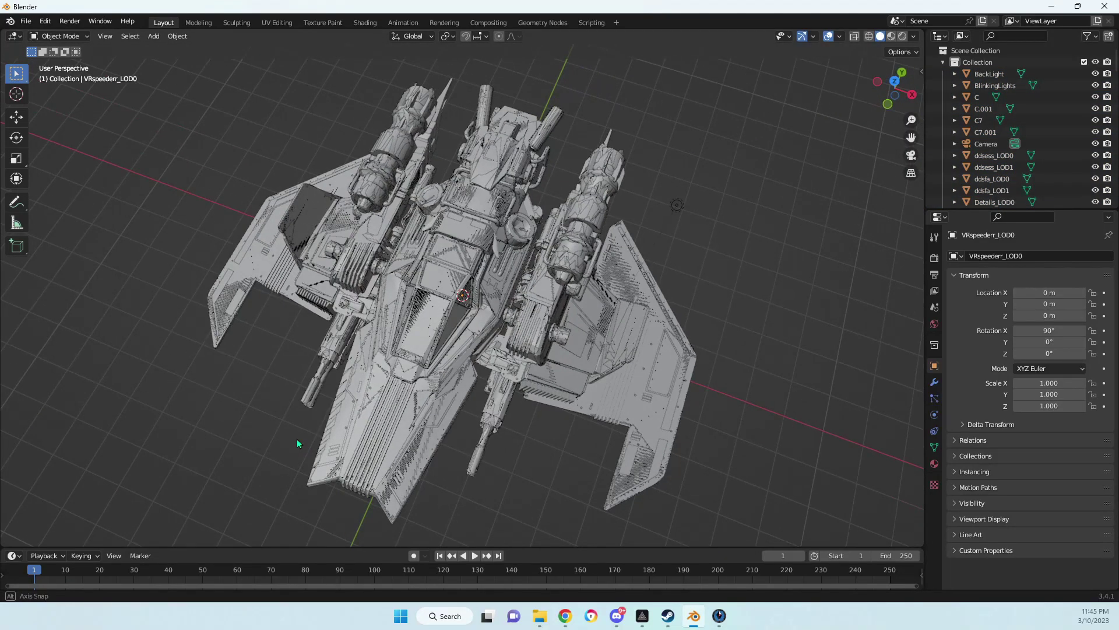
{"action": "middle_click_drag", "start_coordinate": [297, 443], "coordinate": [142, 386]}
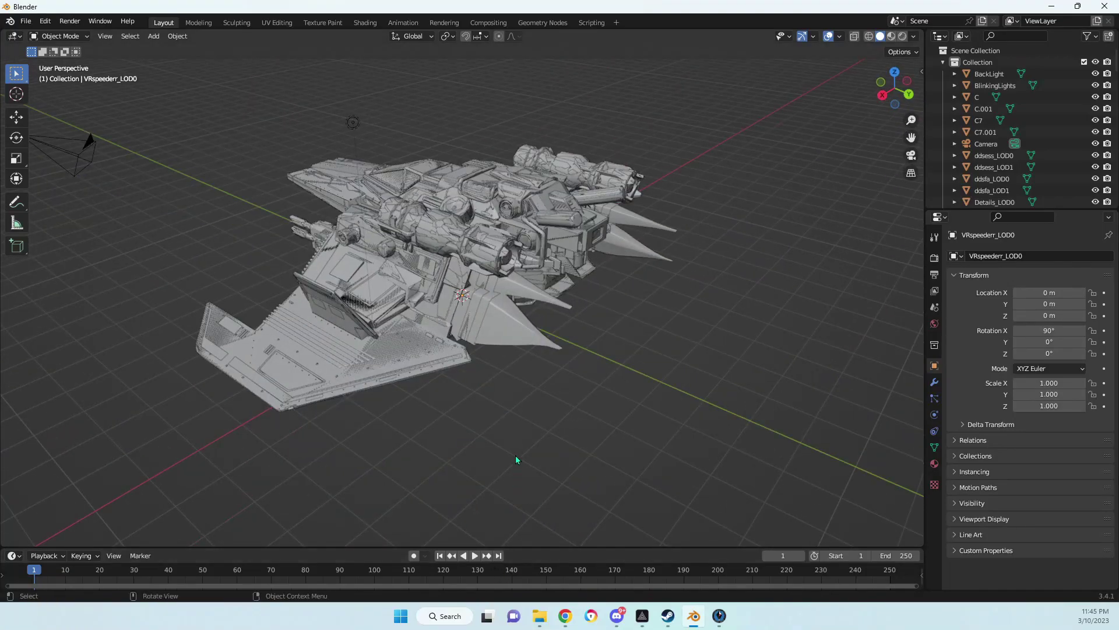
{"action": "scroll", "coordinate": [516, 455], "scroll_direction": "up", "scroll_amount": 5}
{"action": "scroll", "coordinate": [548, 389], "scroll_direction": "down", "scroll_amount": 1}
{"action": "left_click", "coordinate": [558, 392]}
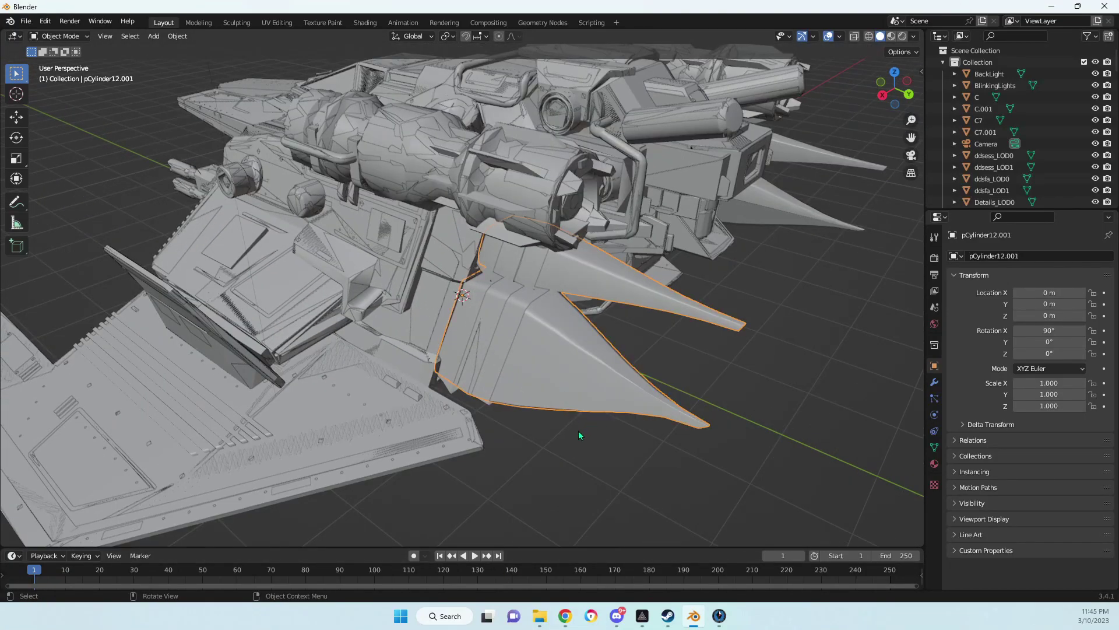
{"action": "key", "text": "Delete"}
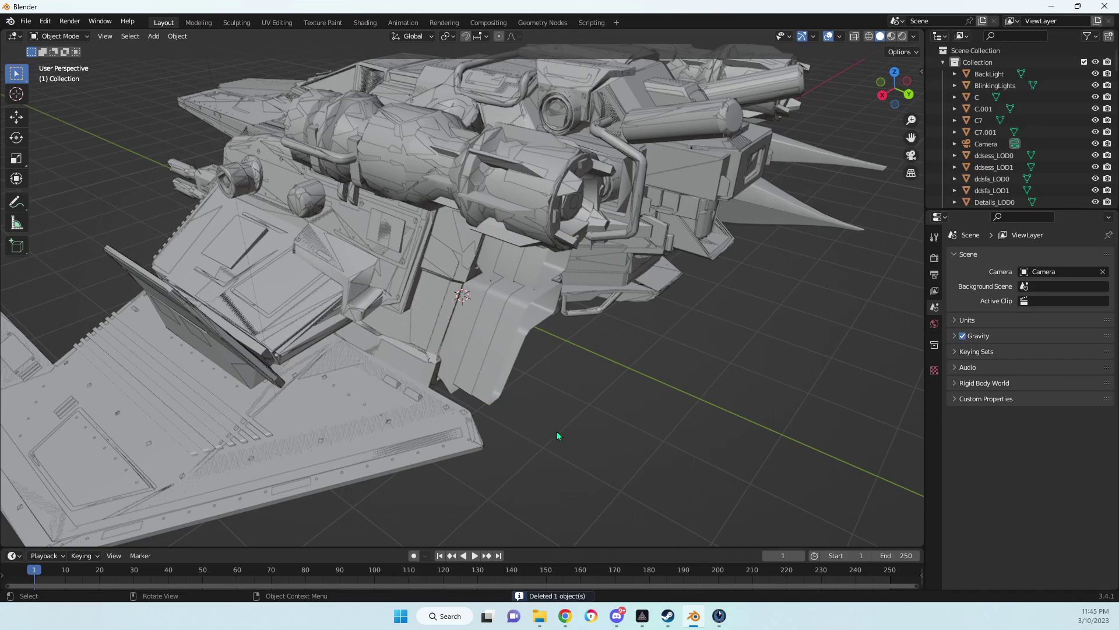
{"action": "right_click", "coordinate": [604, 396]}
{"action": "middle_click_drag", "start_coordinate": [800, 365], "coordinate": [699, 355]}
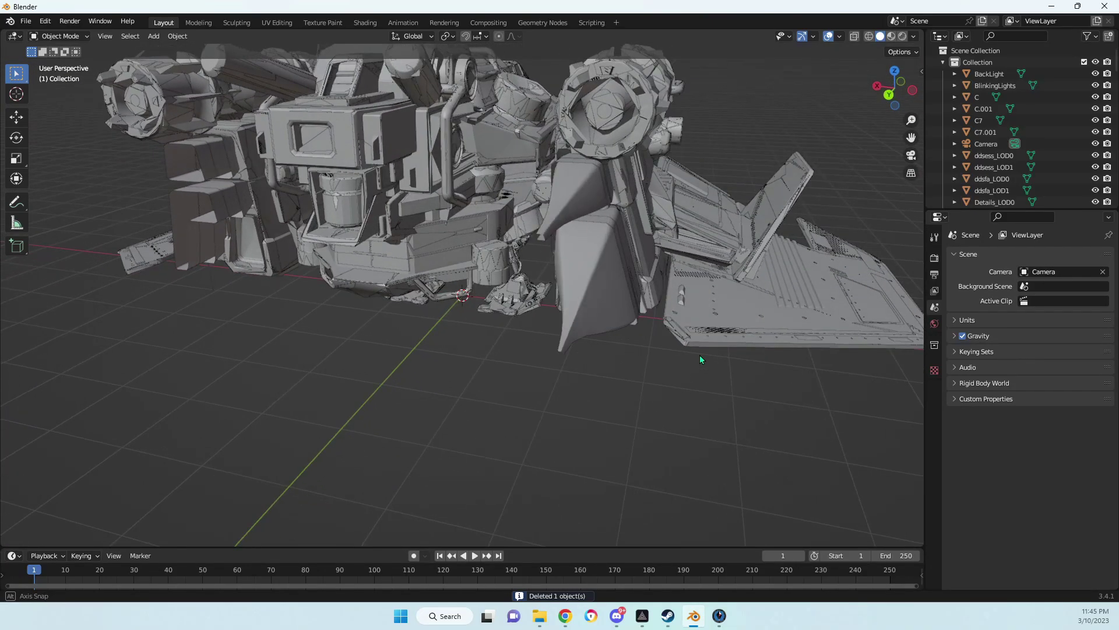
{"action": "left_click", "coordinate": [598, 314]}
{"action": "key", "text": "Delete"}
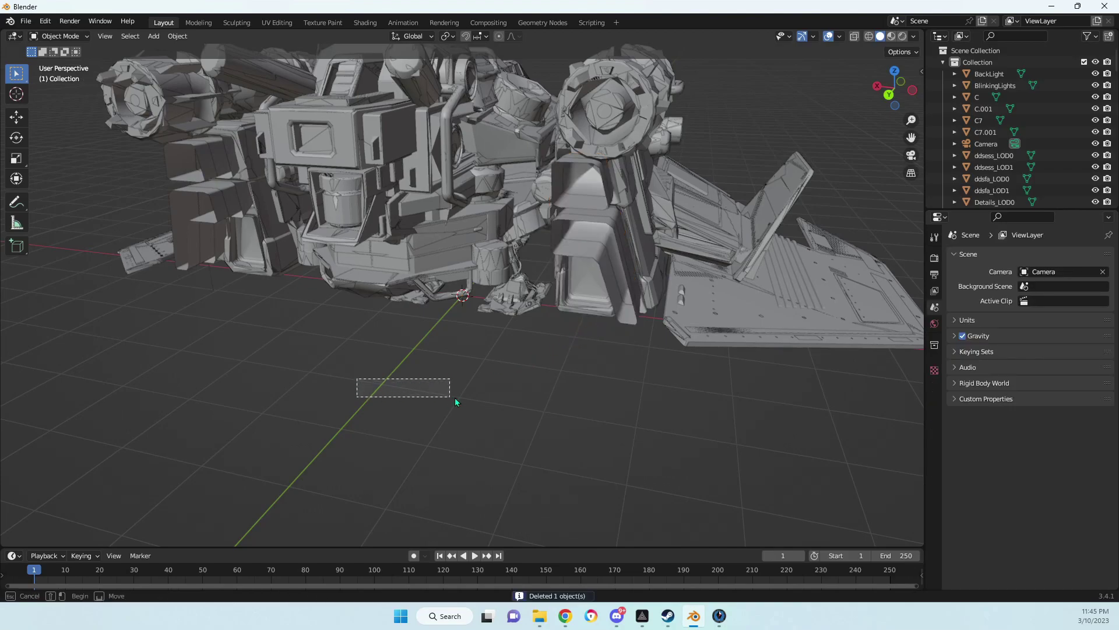
Step: Delete the stray parts C and C7.001 from the front underside of the ship
{"action": "right_click", "coordinate": [436, 393]}
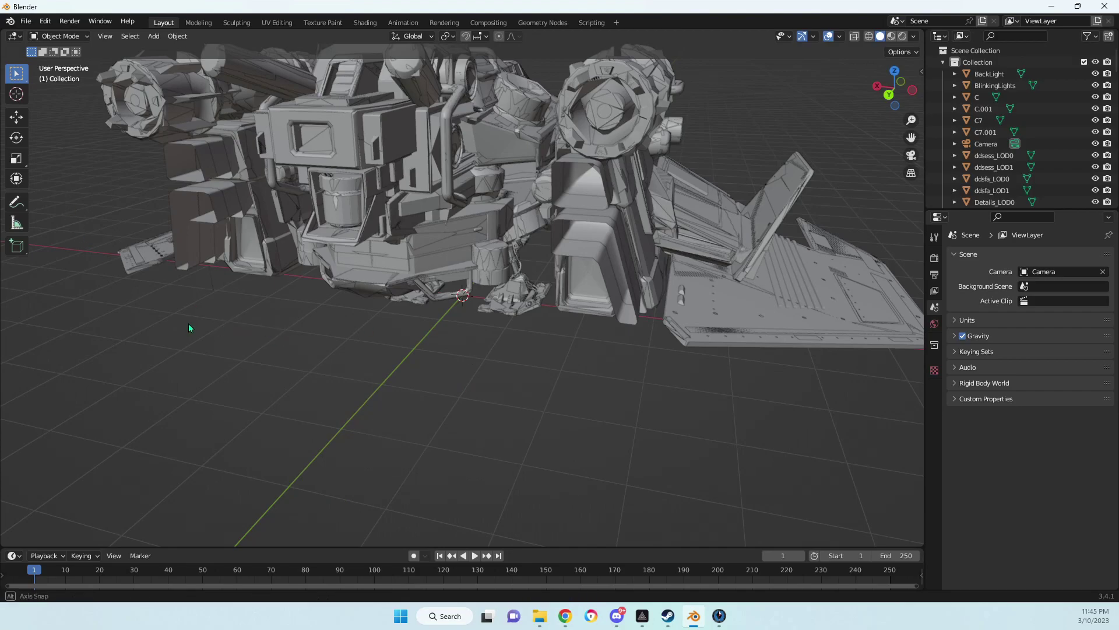
{"action": "middle_click_drag", "start_coordinate": [188, 323], "coordinate": [260, 331]}
{"action": "middle_click_drag", "start_coordinate": [419, 397], "coordinate": [474, 399]}
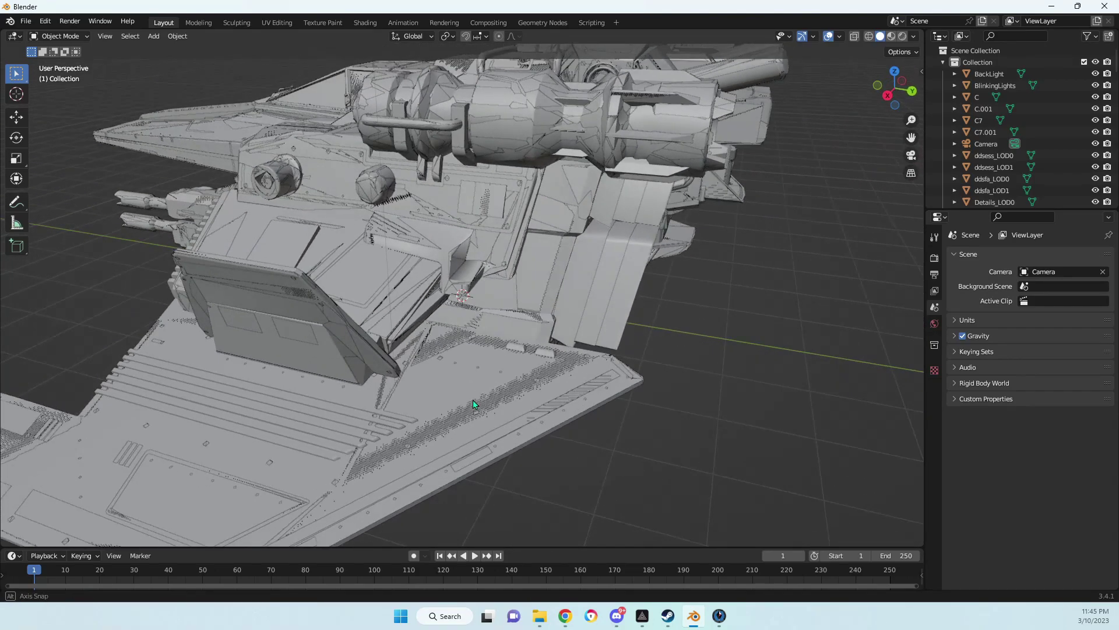
{"action": "right_click", "coordinate": [723, 312]}
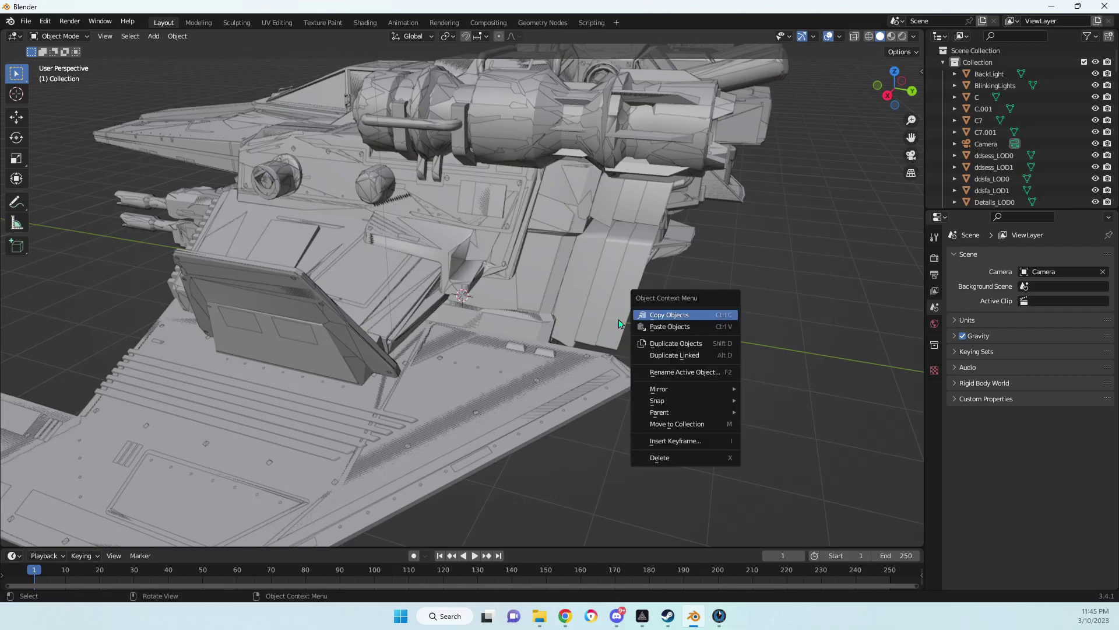
{"action": "middle_click_drag", "start_coordinate": [868, 304], "coordinate": [679, 334]}
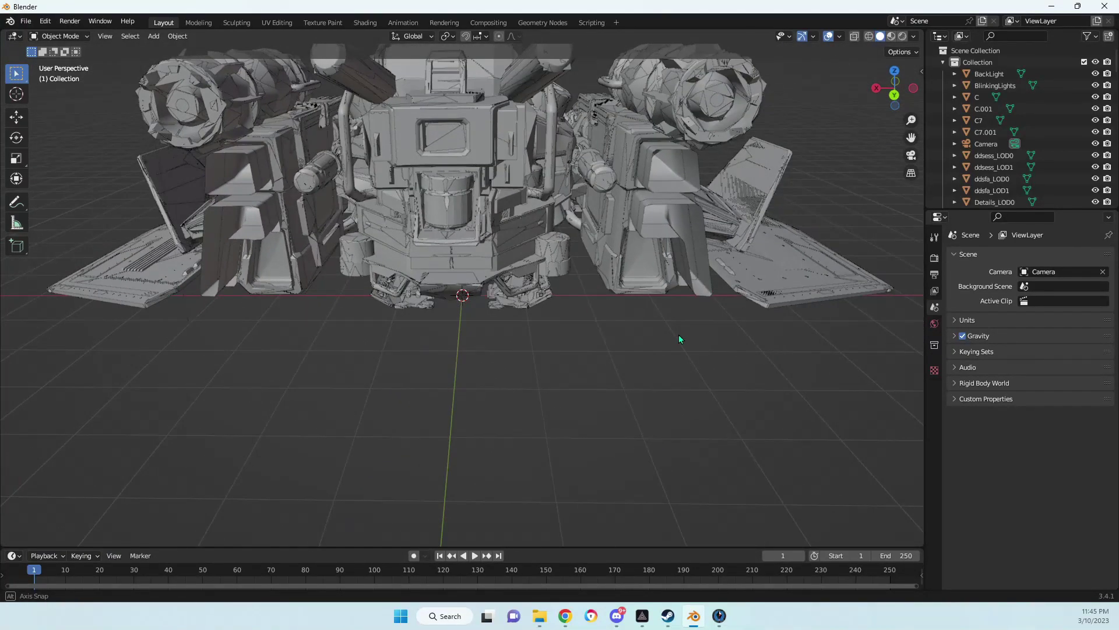
{"action": "middle_click_drag", "start_coordinate": [100, 212], "coordinate": [284, 242]}
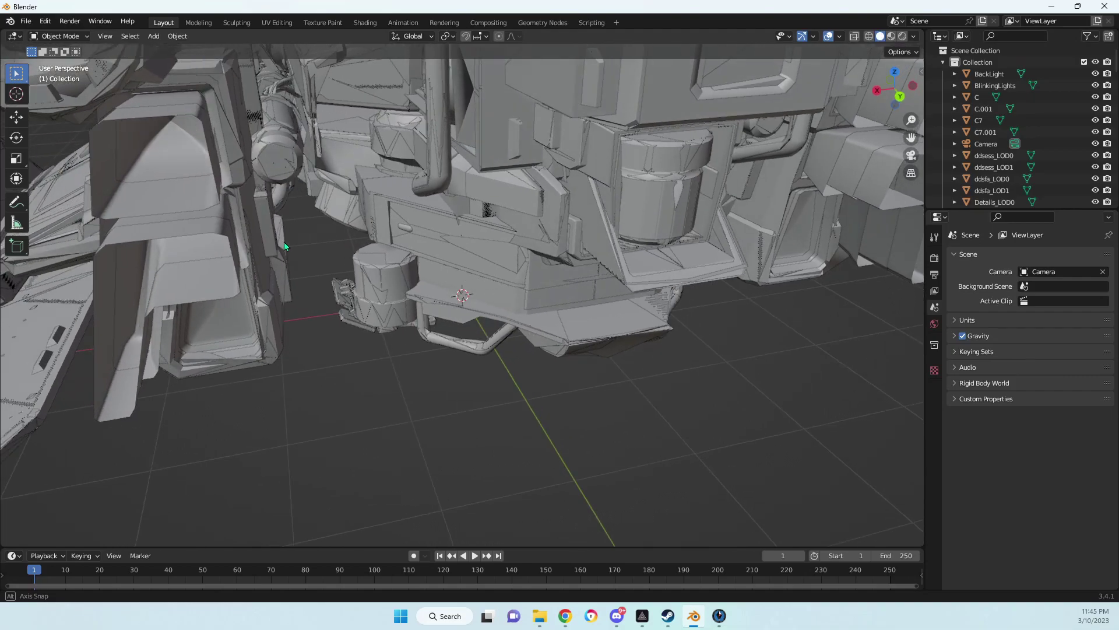
{"action": "left_click", "coordinate": [194, 284]}
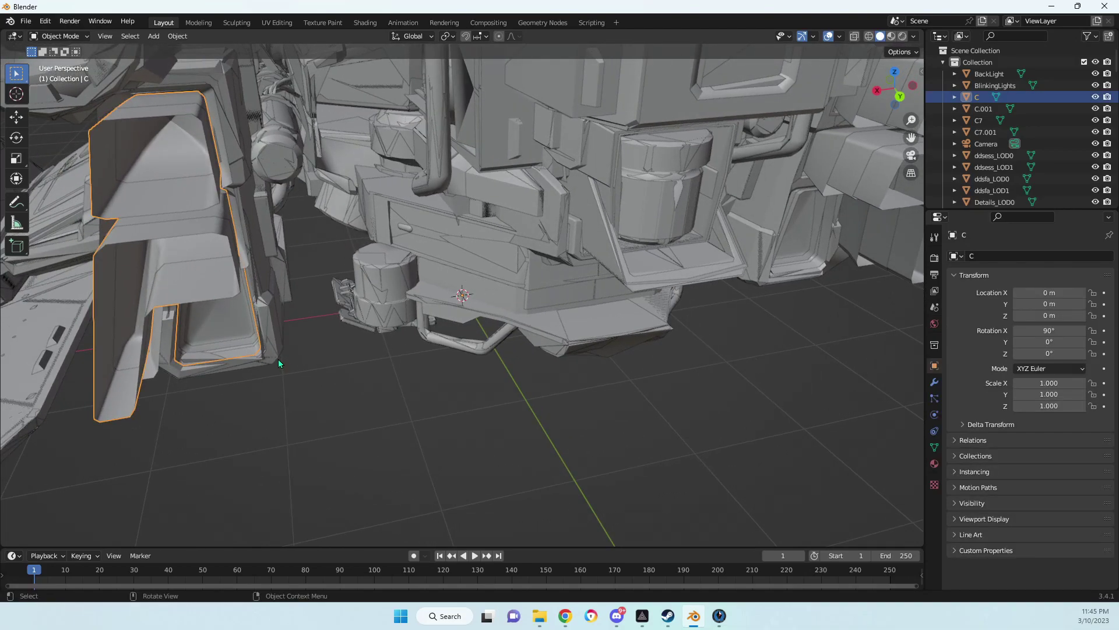
{"action": "key", "text": "Delete"}
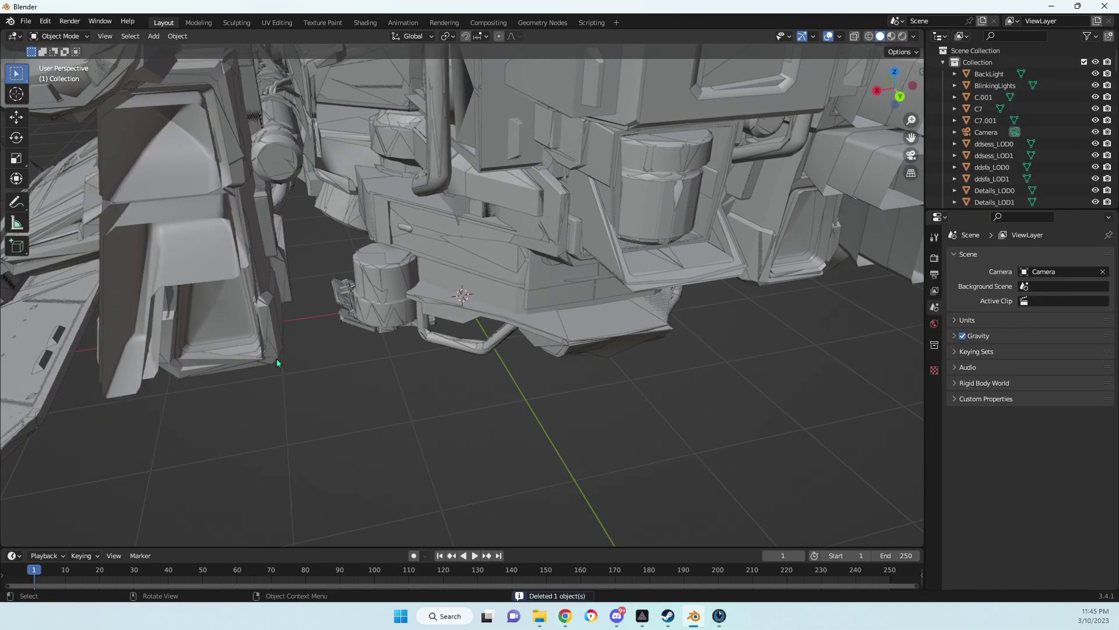
{"action": "left_click", "coordinate": [197, 263]}
{"action": "key", "text": "ctrl+z"}
{"action": "left_click", "coordinate": [191, 270]}
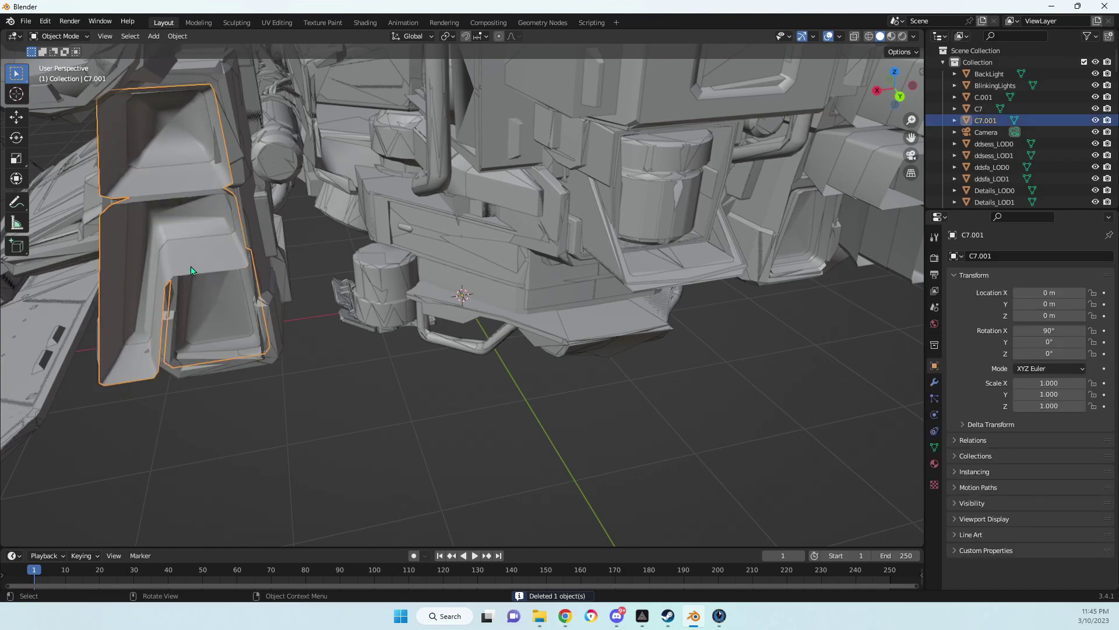
{"action": "key", "text": "Delete"}
Step: Delete C.001 and one more stray piece under the ship
{"action": "middle_click_drag", "start_coordinate": [197, 263], "coordinate": [234, 260]}
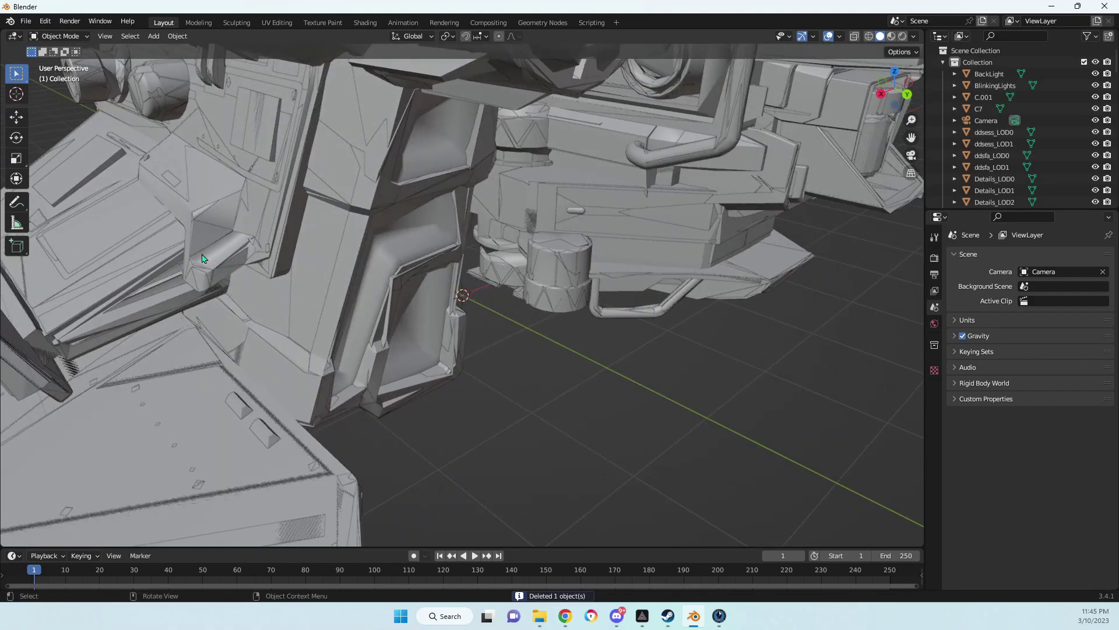
{"action": "middle_click_drag", "start_coordinate": [475, 302], "coordinate": [536, 350]}
{"action": "scroll", "coordinate": [395, 323], "scroll_direction": "down", "scroll_amount": 5}
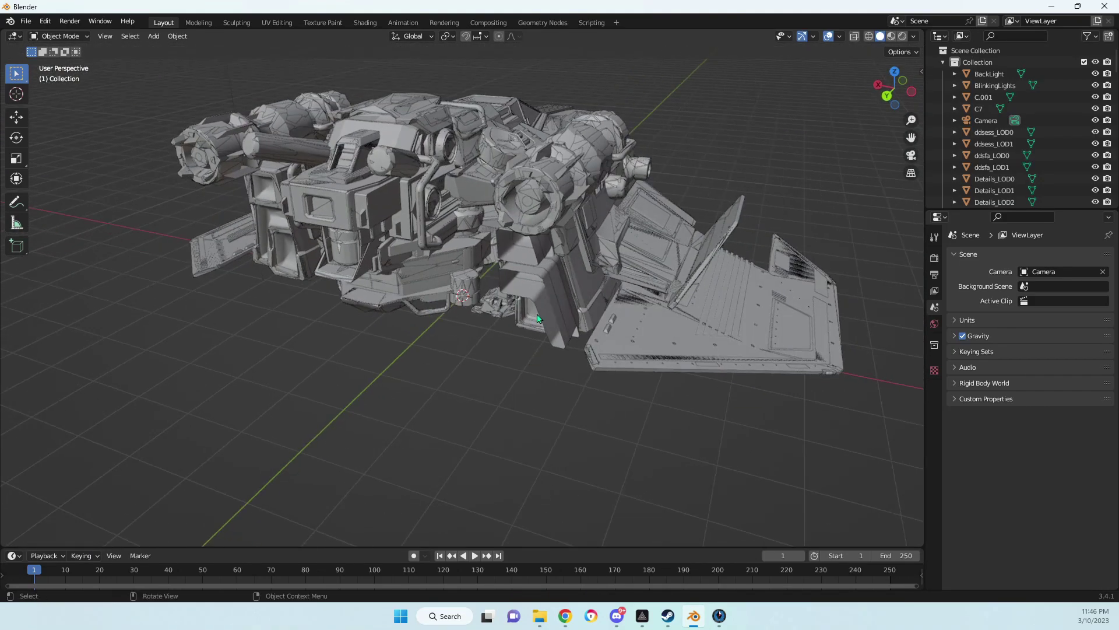
{"action": "left_click", "coordinate": [512, 285]}
{"action": "key", "text": "Delete"}
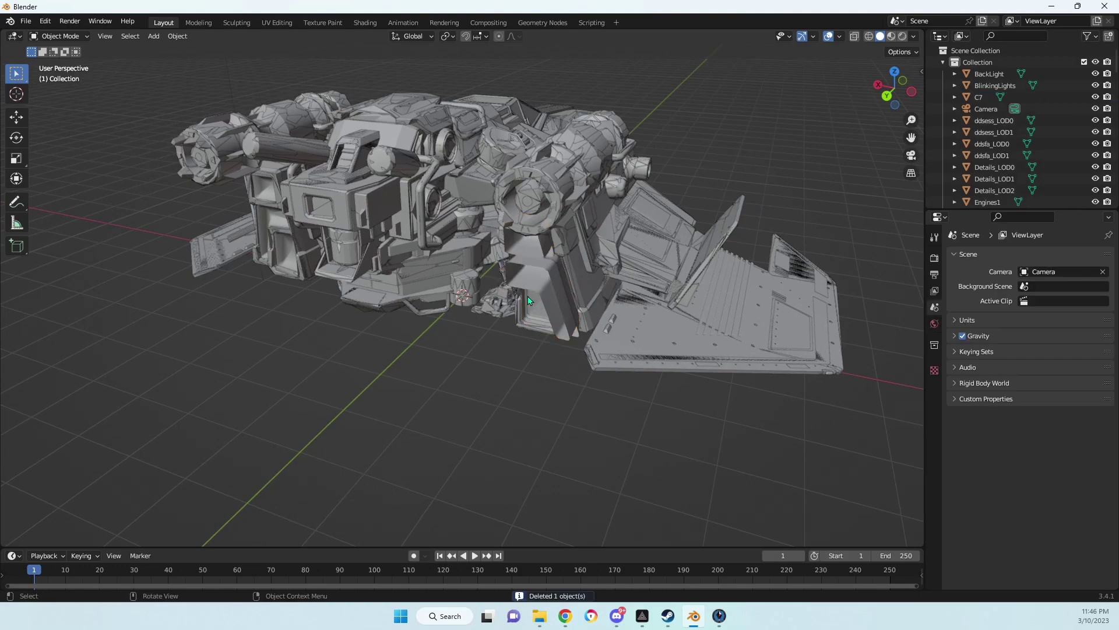
{"action": "left_click", "coordinate": [533, 291]}
{"action": "key", "text": "Delete"}
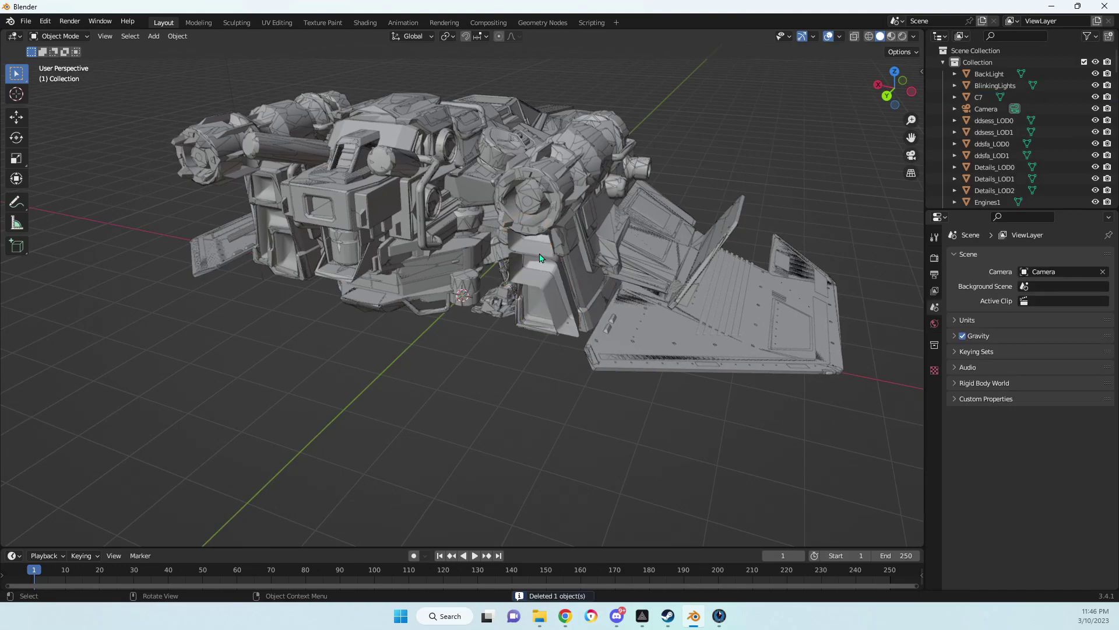
{"action": "middle_click_drag", "start_coordinate": [535, 345], "coordinate": [509, 350]}
{"action": "scroll", "coordinate": [510, 225], "scroll_direction": "up", "scroll_amount": 5}
{"action": "scroll", "coordinate": [489, 225], "scroll_direction": "down", "scroll_amount": 2}
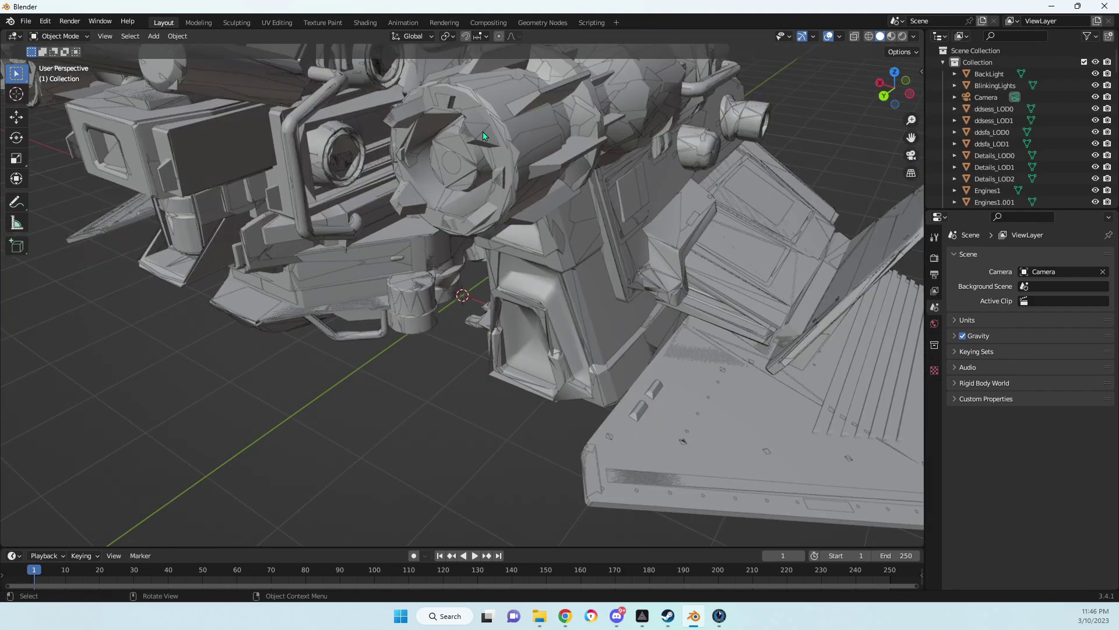
{"action": "scroll", "coordinate": [471, 145], "scroll_direction": "down", "scroll_amount": 8}
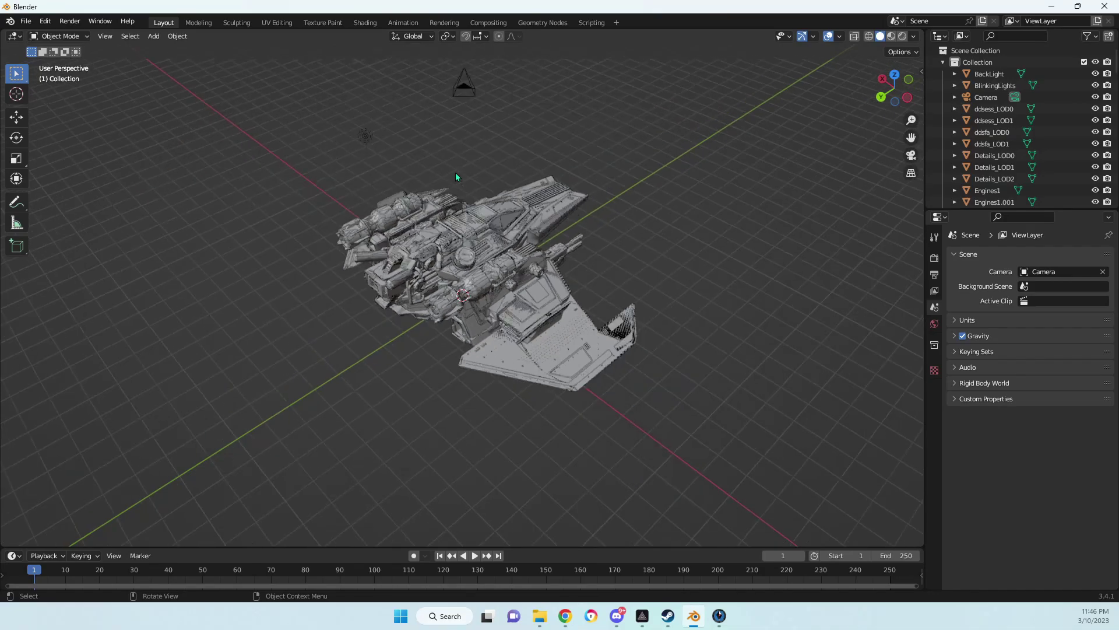
{"action": "middle_click_drag", "start_coordinate": [455, 177], "coordinate": [400, 249]}
{"action": "scroll", "coordinate": [539, 288], "scroll_direction": "up", "scroll_amount": 3}
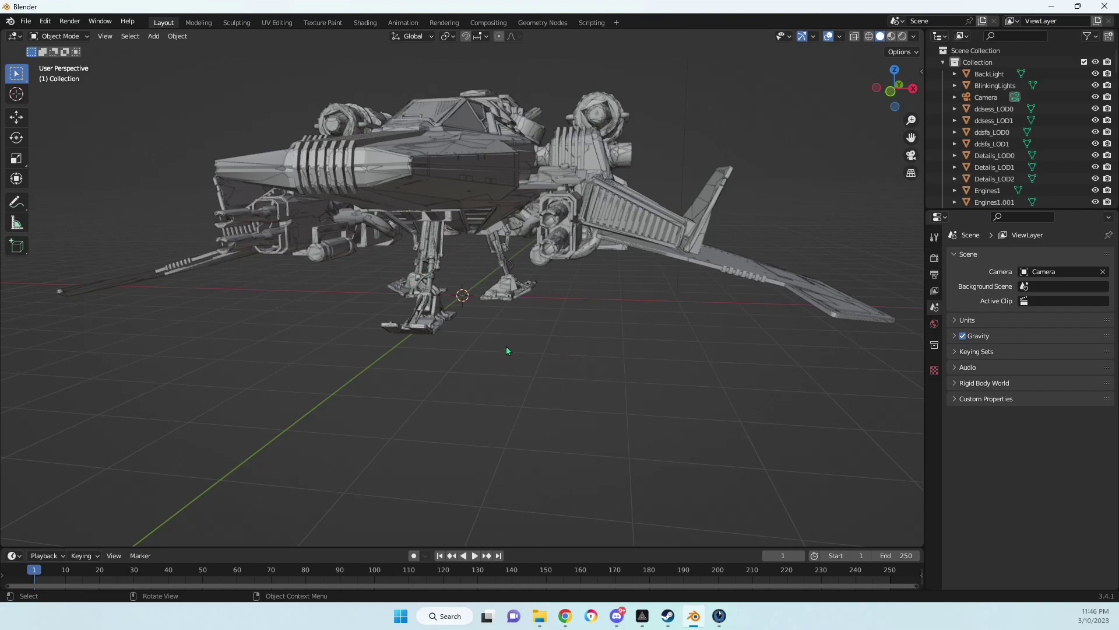
{"action": "middle_click_drag", "start_coordinate": [506, 349], "coordinate": [323, 316]}
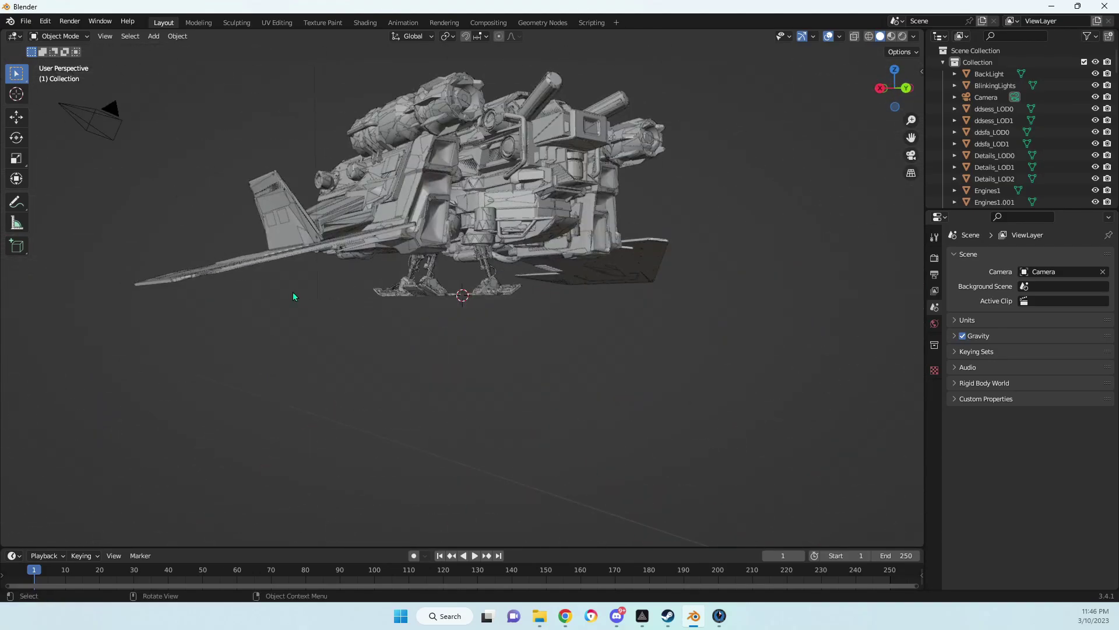
{"action": "scroll", "coordinate": [200, 266], "scroll_direction": "up", "scroll_amount": 5}
{"action": "scroll", "coordinate": [191, 268], "scroll_direction": "down", "scroll_amount": 1}
{"action": "middle_click_drag", "start_coordinate": [184, 239], "coordinate": [213, 256]}
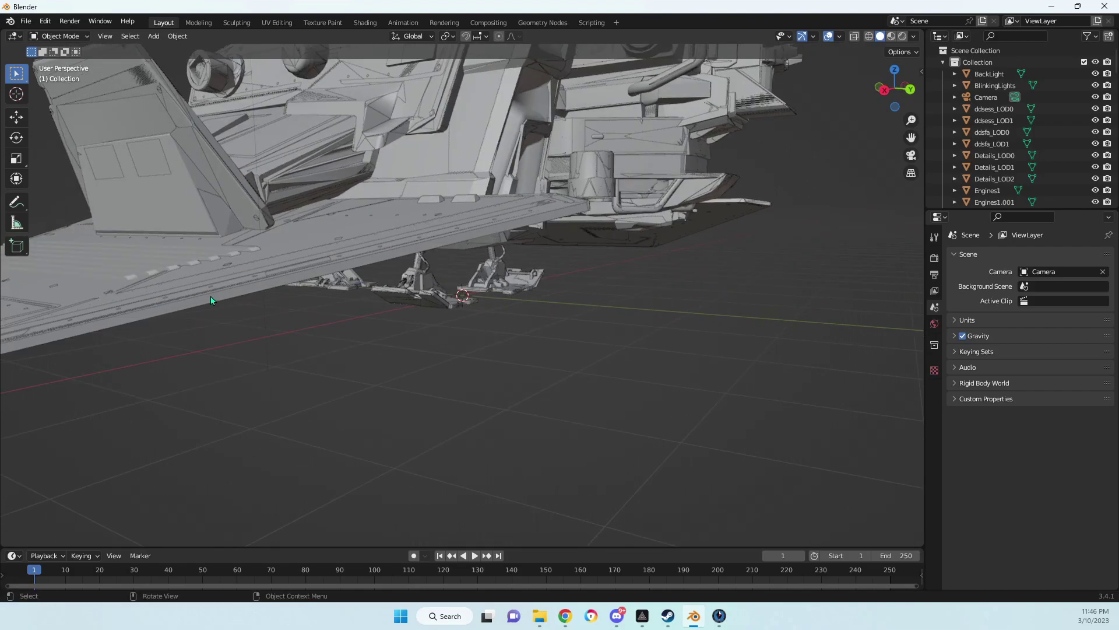
{"action": "middle_click_drag", "start_coordinate": [219, 313], "coordinate": [472, 318]}
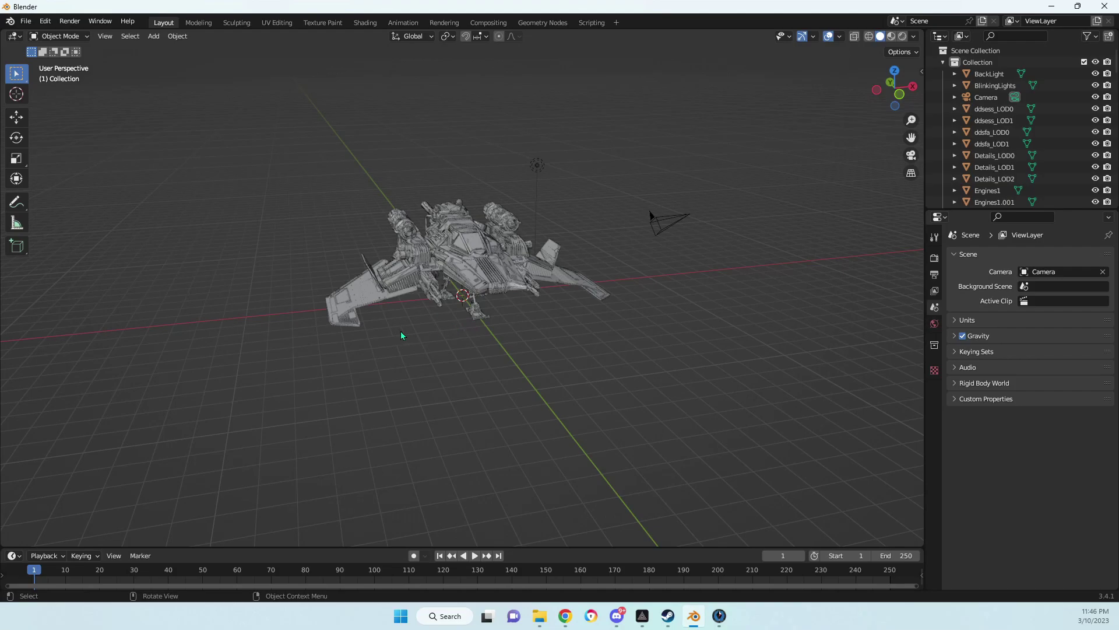
{"action": "scroll", "coordinate": [554, 255], "scroll_direction": "up", "scroll_amount": 2}
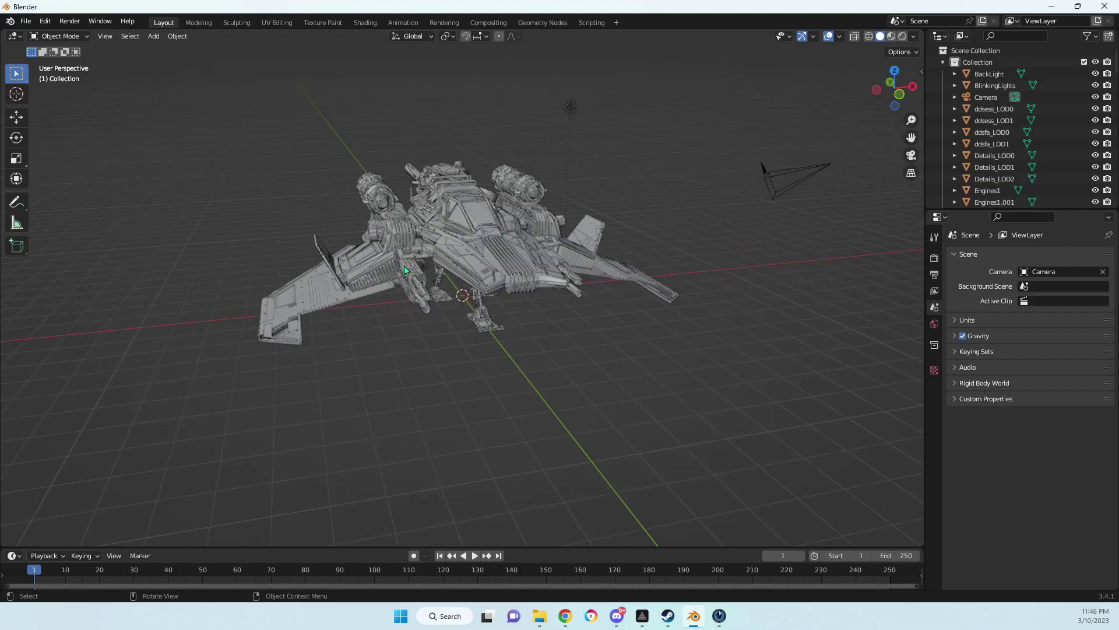
Step: Export the model as speeder.stl into NMS OBJ, overwriting the existing file
{"action": "left_click", "coordinate": [24, 20]}
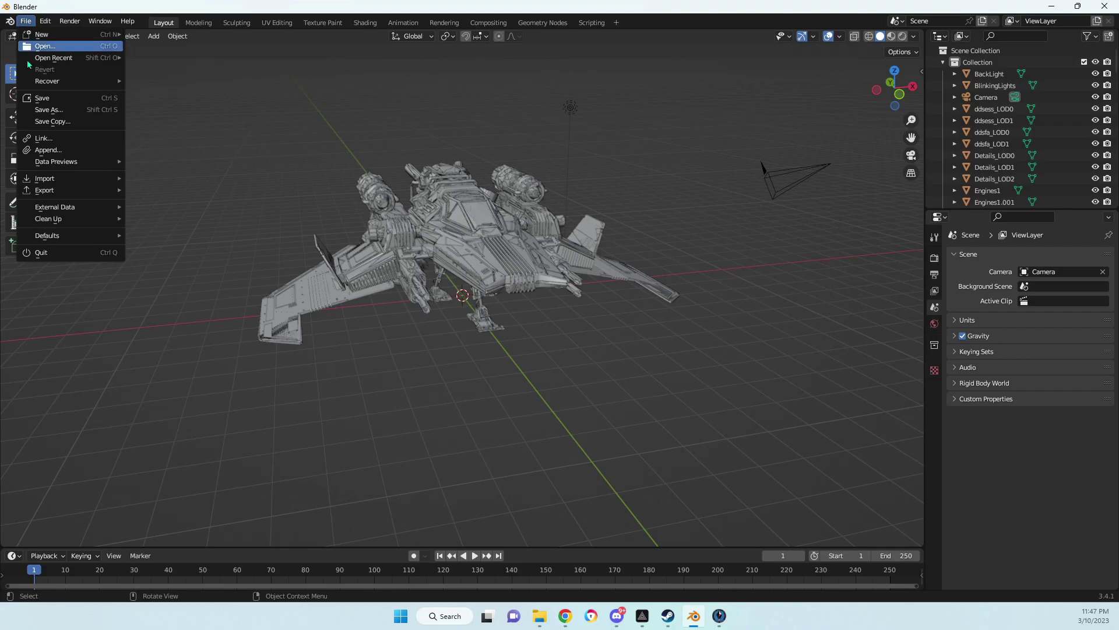
{"action": "mouse_move", "coordinate": [71, 194]}
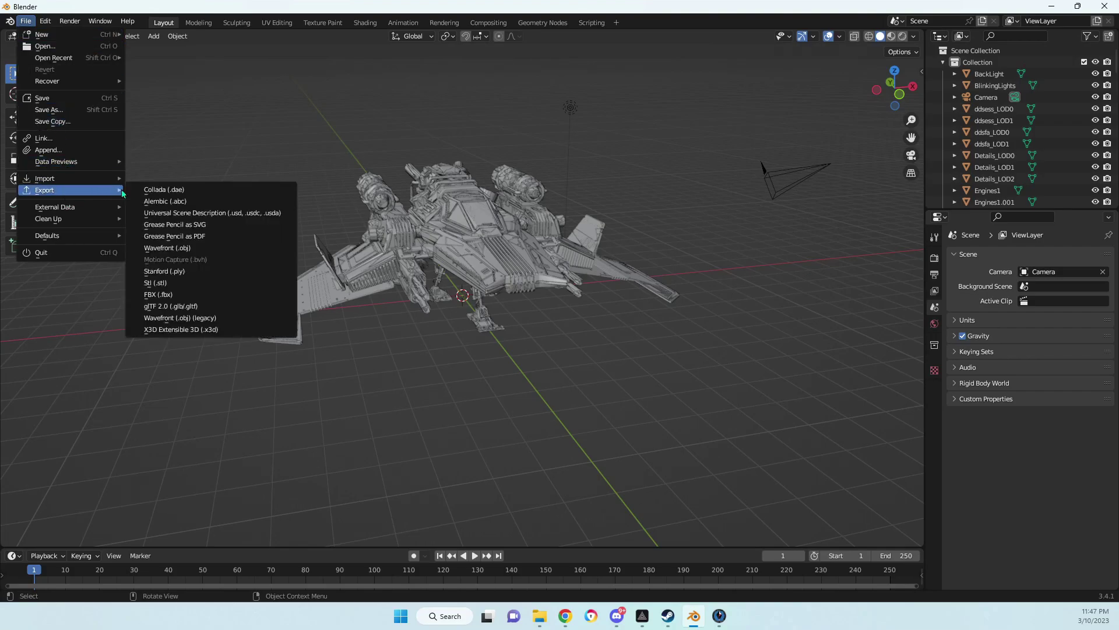
{"action": "left_click", "coordinate": [204, 282]}
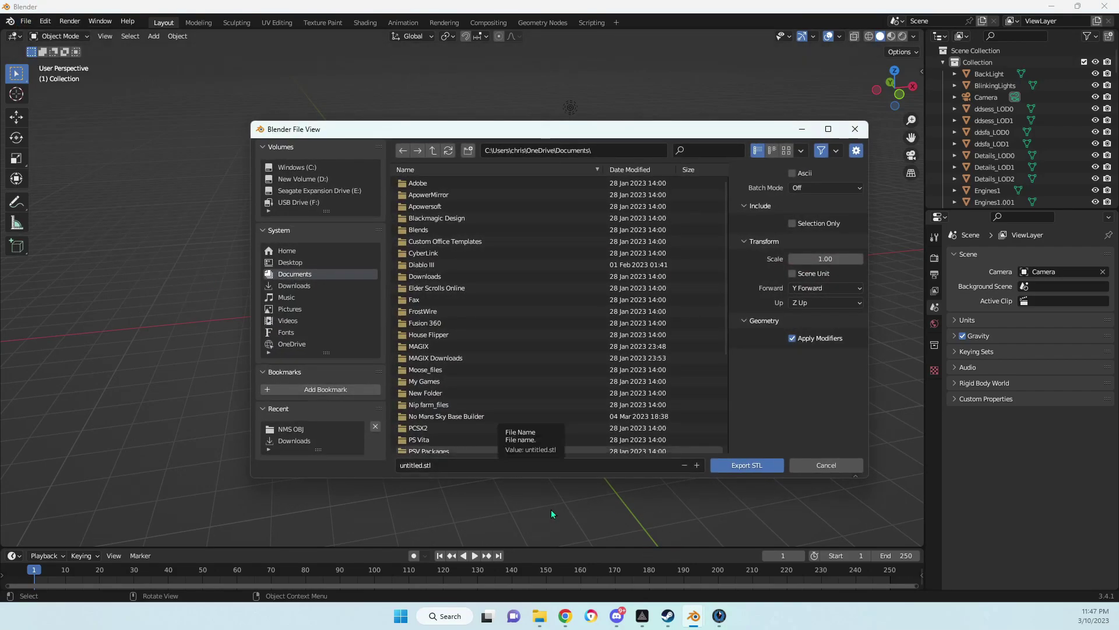
{"action": "left_click", "coordinate": [303, 429]}
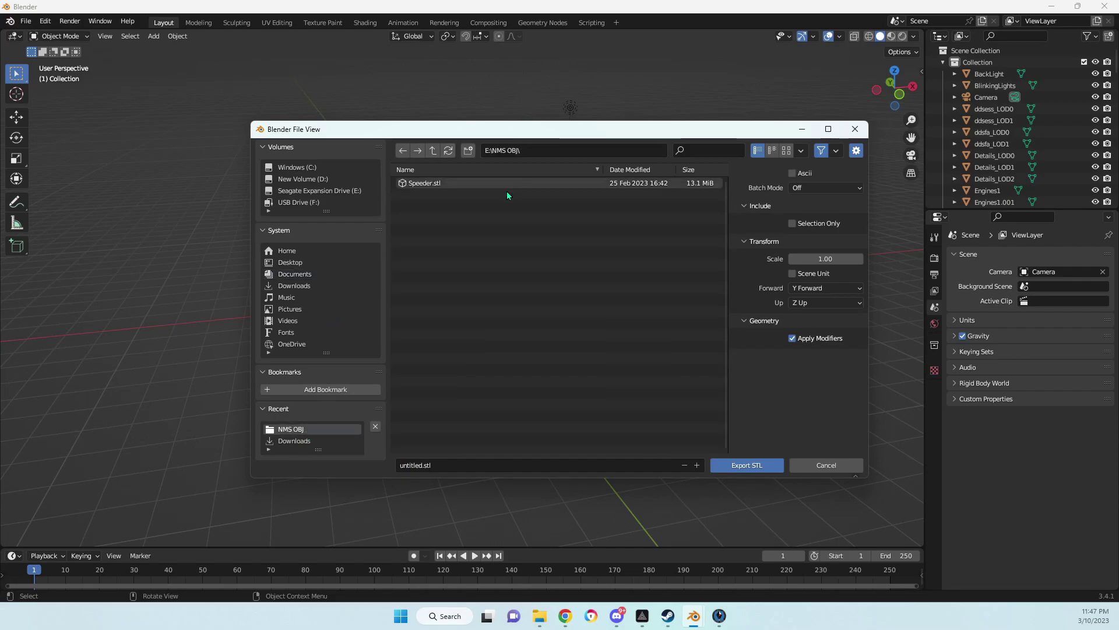
{"action": "left_click", "coordinate": [514, 463]}
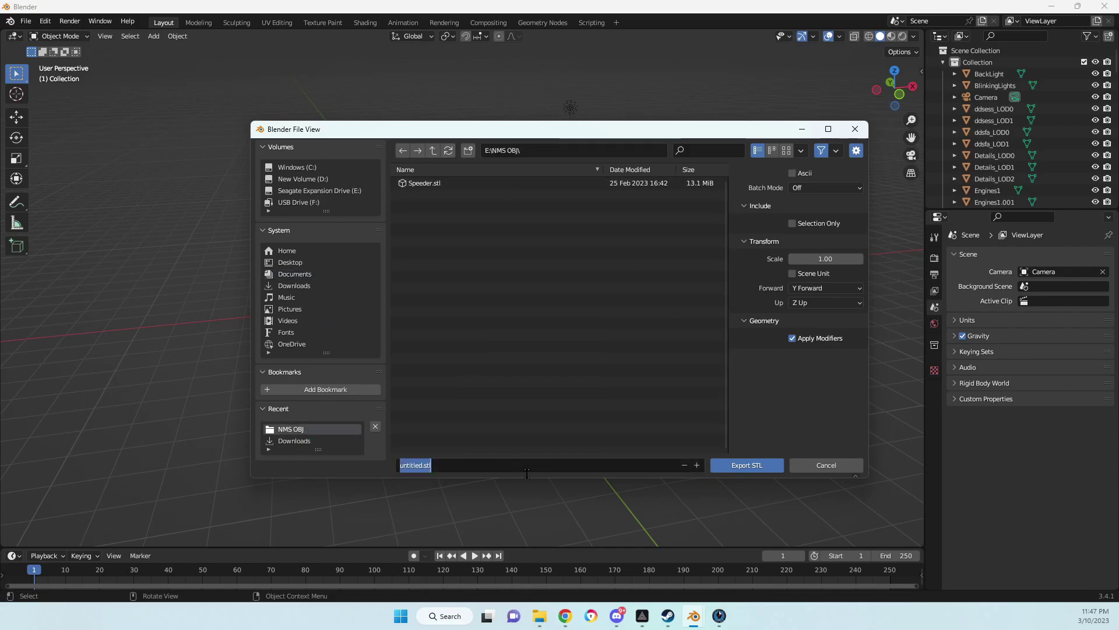
{"action": "key", "text": "BackSpace"}
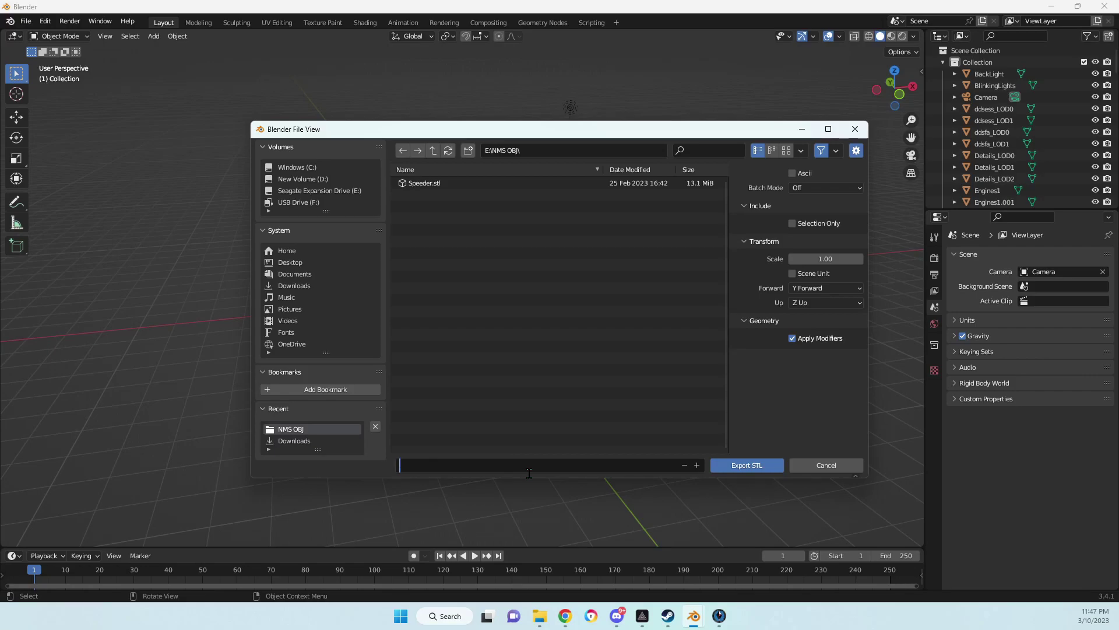
{"action": "type", "text": "speeder"}
{"action": "left_click", "coordinate": [740, 470]}
{"action": "left_click", "coordinate": [743, 469]}
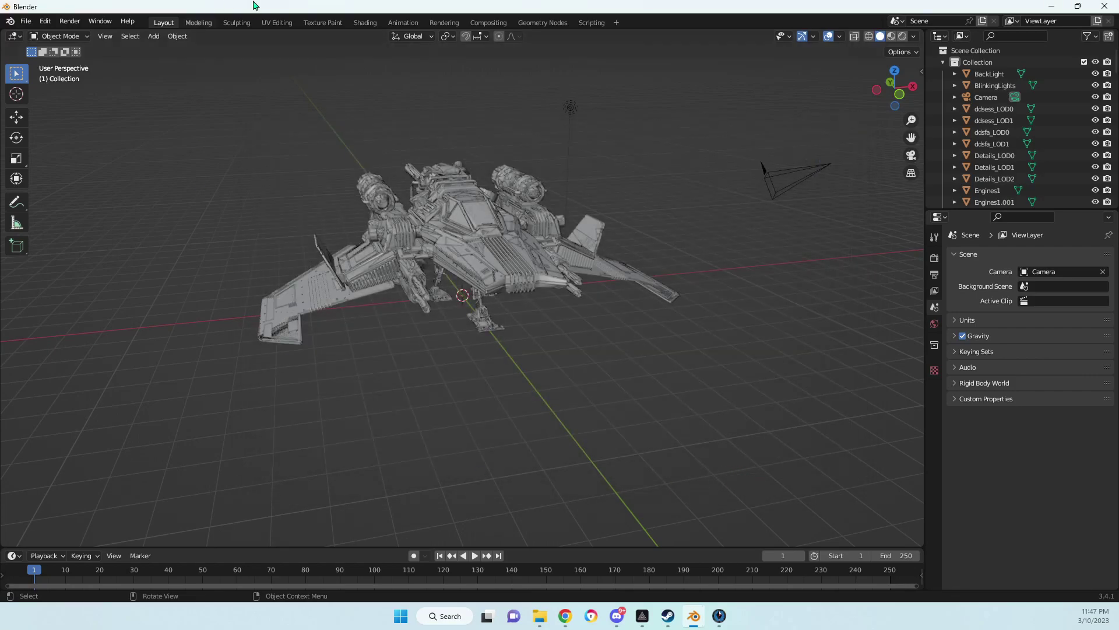
Step: Close Blender and search for 3D Builder to launch it
{"action": "left_click", "coordinate": [1106, 6]}
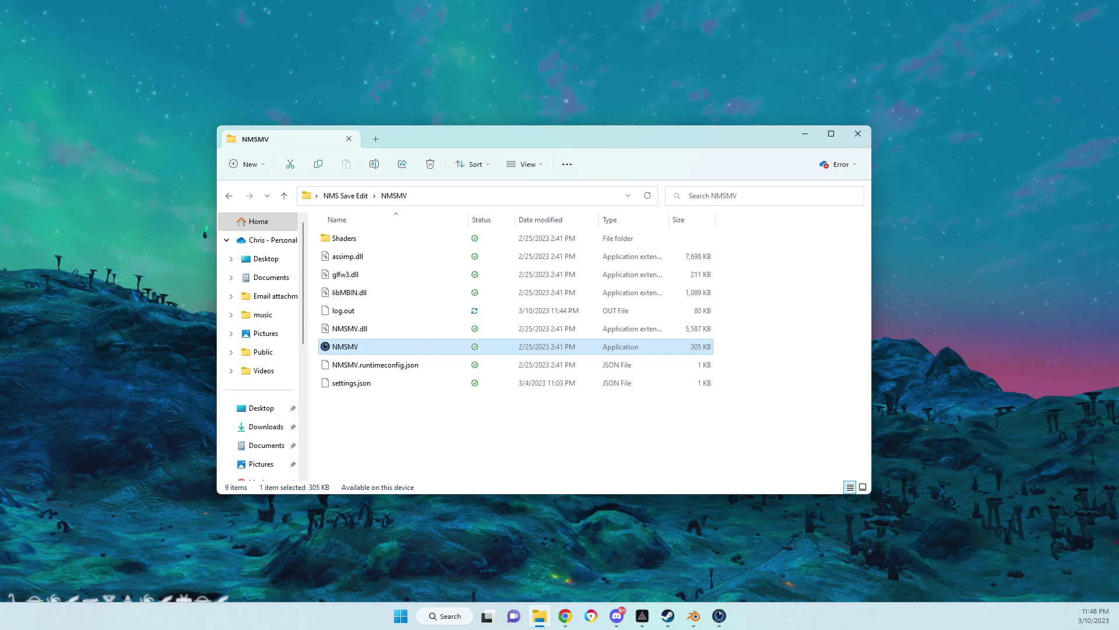
{"action": "key", "text": "super"}
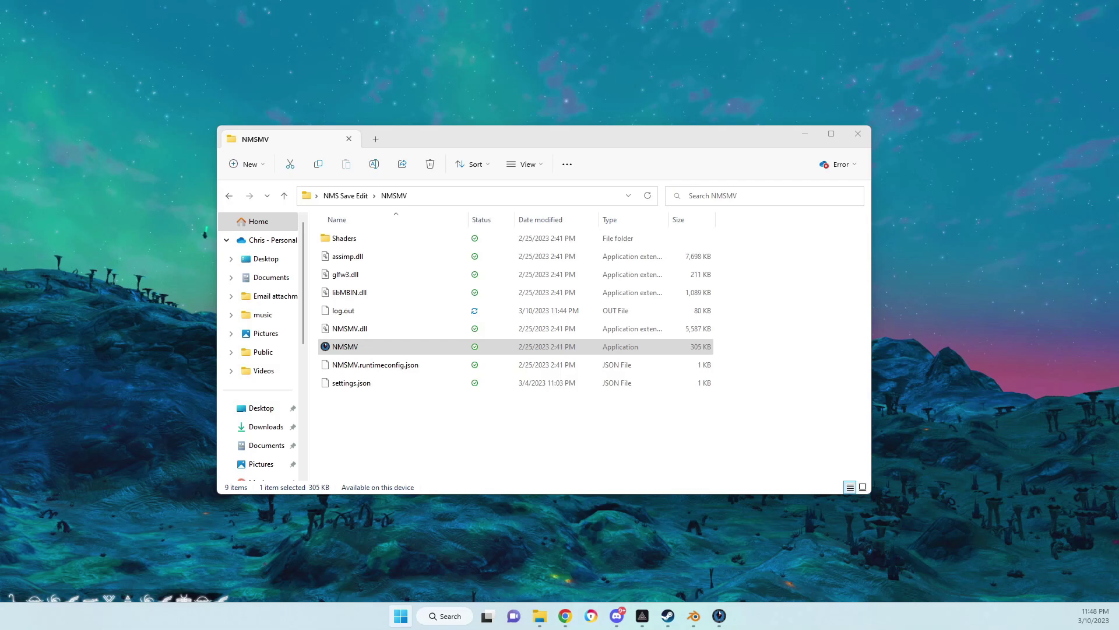
{"action": "key", "text": "super+s"}
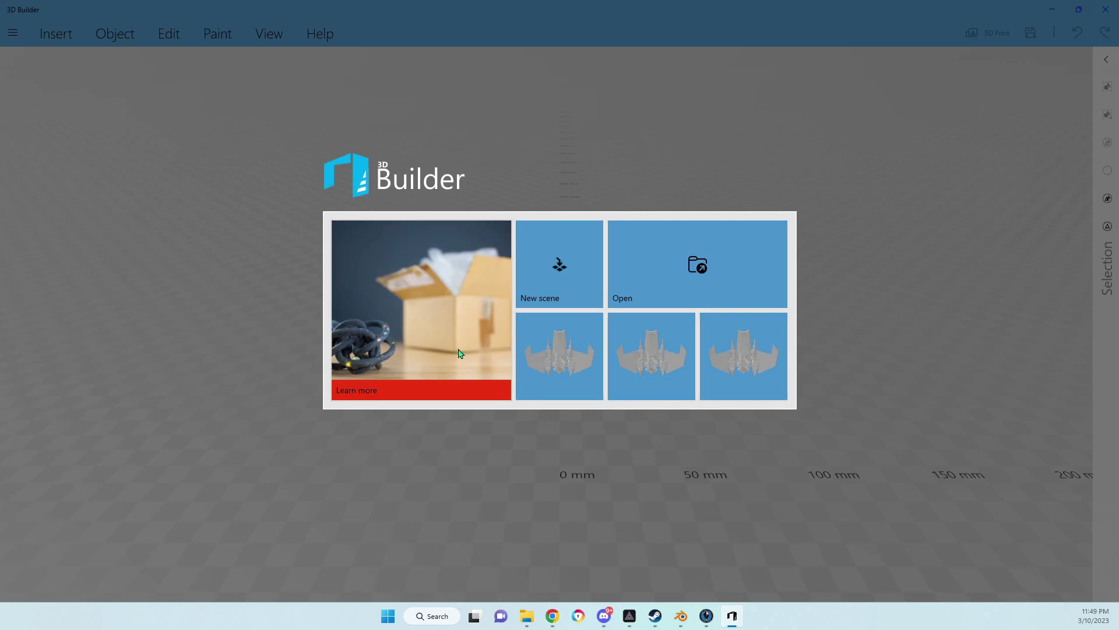
Step: Start a new scene and select the newest Speeder file in NMS OBJ via Load object
{"action": "left_click", "coordinate": [523, 262]}
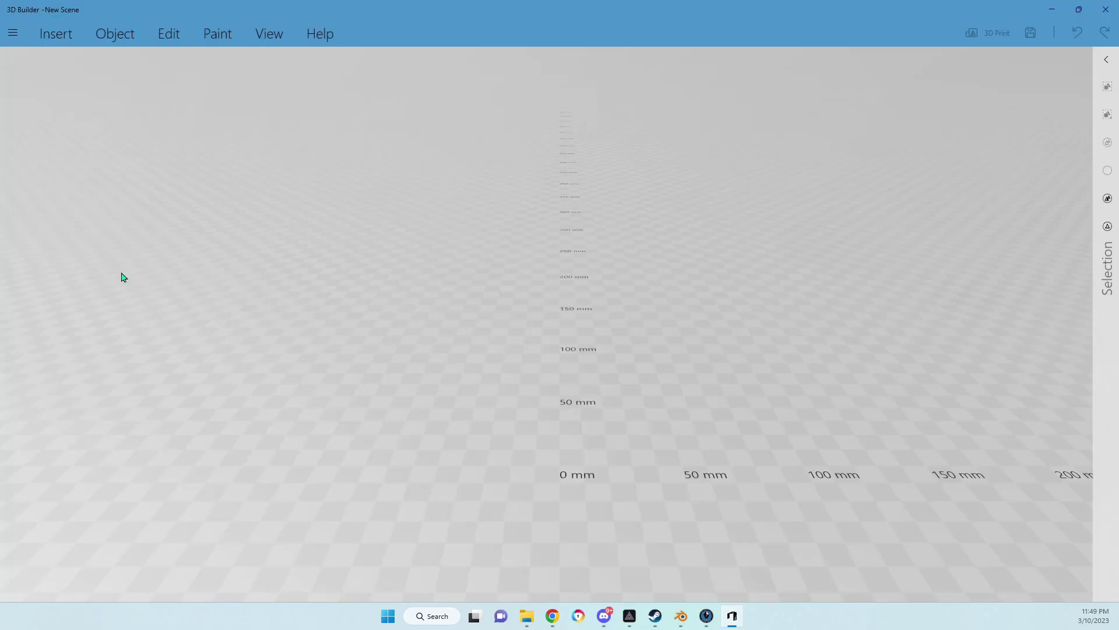
{"action": "left_click", "coordinate": [56, 34]}
{"action": "left_click", "coordinate": [13, 33]}
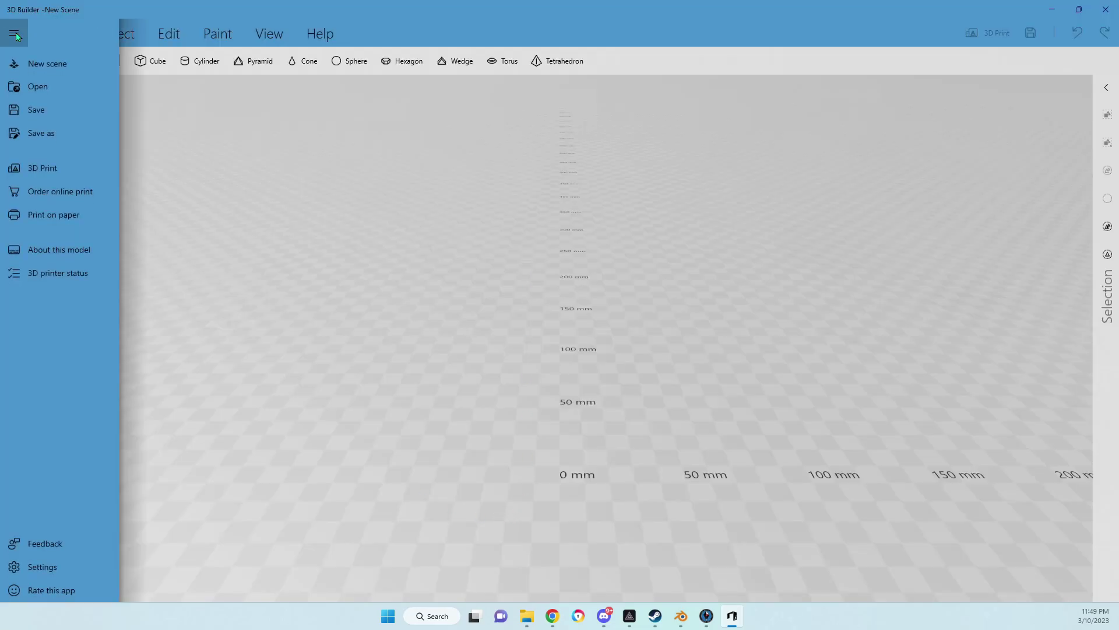
{"action": "left_click", "coordinate": [50, 85]}
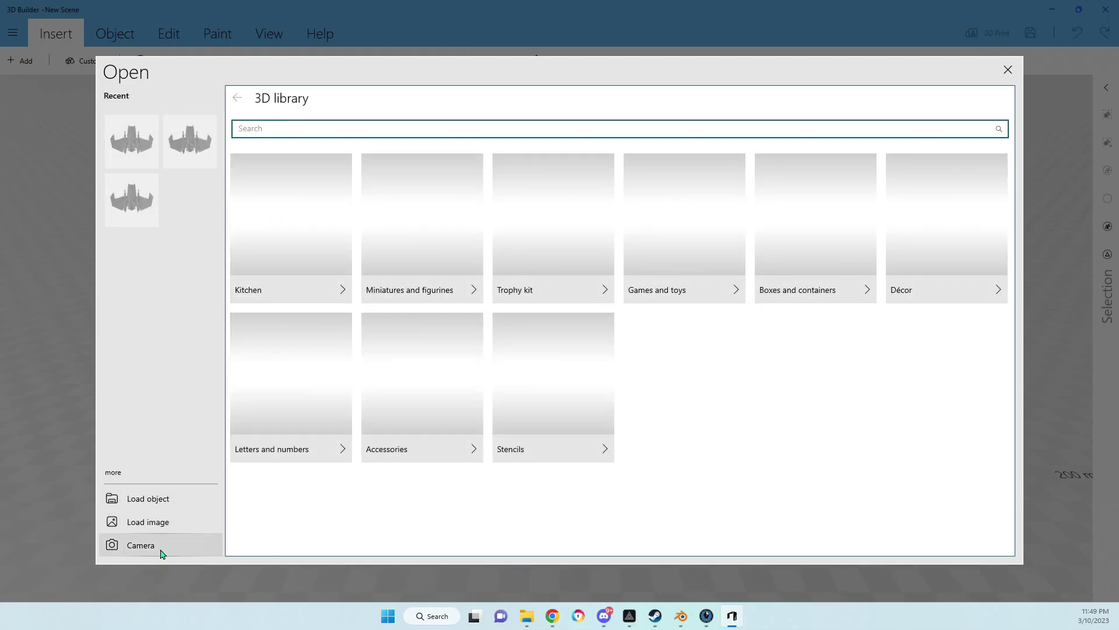
{"action": "left_click", "coordinate": [149, 499]}
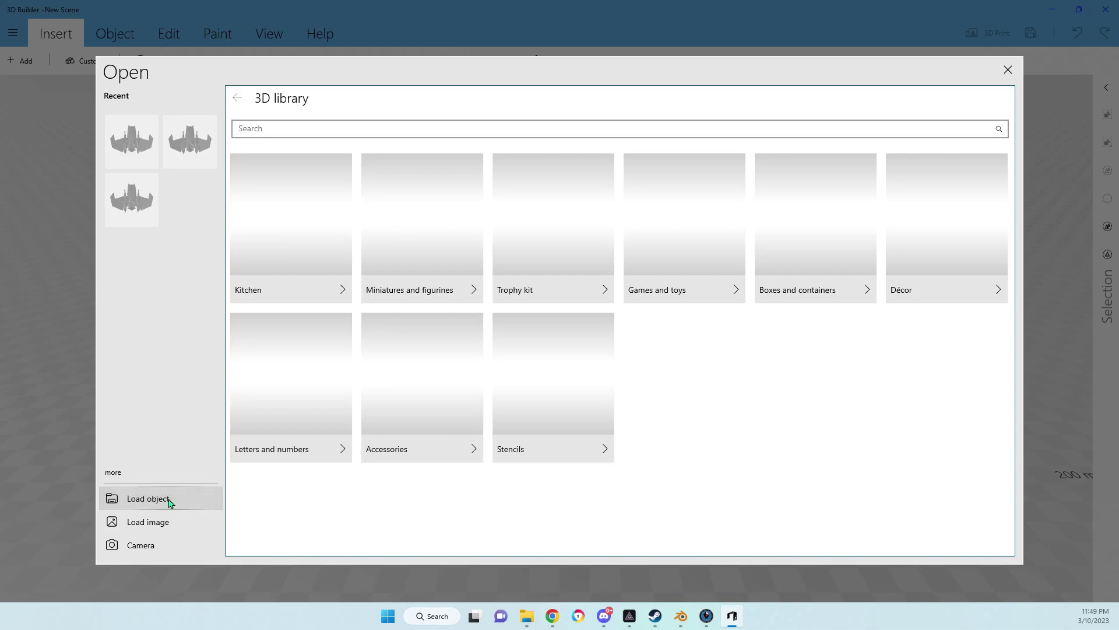
{"action": "scroll", "coordinate": [165, 192], "scroll_direction": "down", "scroll_amount": 3}
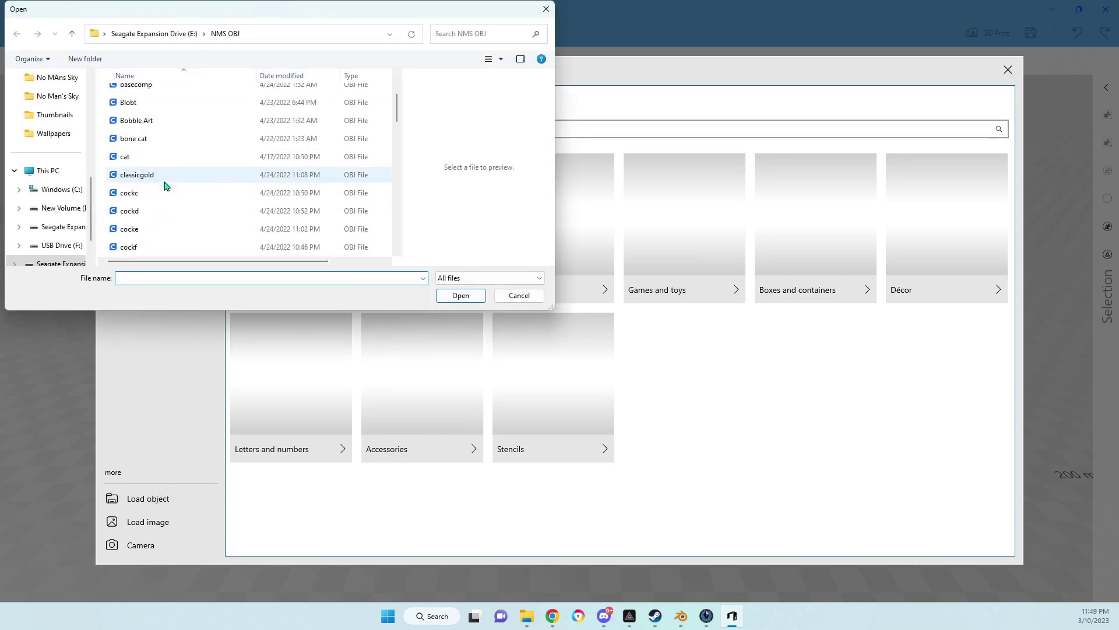
{"action": "scroll", "coordinate": [165, 186], "scroll_direction": "down", "scroll_amount": 5}
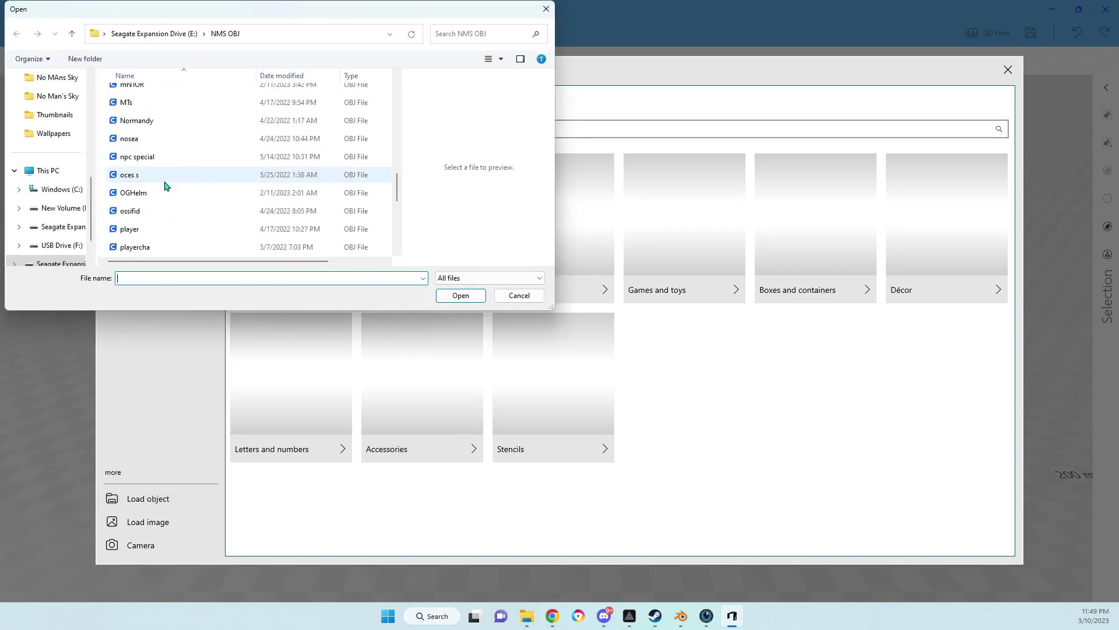
{"action": "scroll", "coordinate": [166, 185], "scroll_direction": "down", "scroll_amount": 1}
{"action": "scroll", "coordinate": [166, 185], "scroll_direction": "down", "scroll_amount": 5}
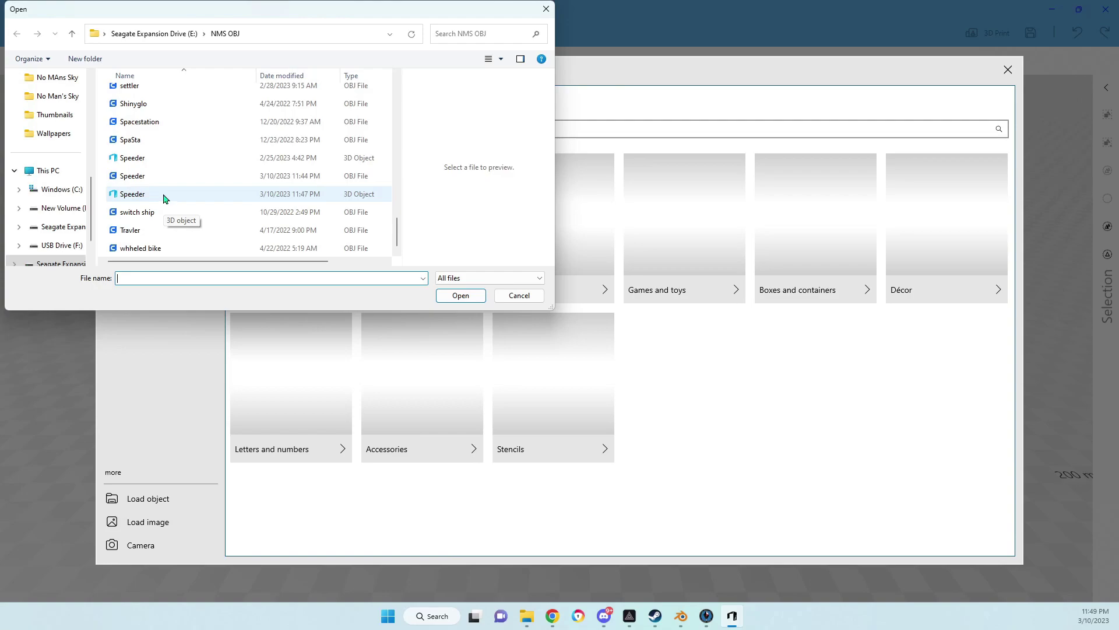
{"action": "left_click", "coordinate": [164, 199]}
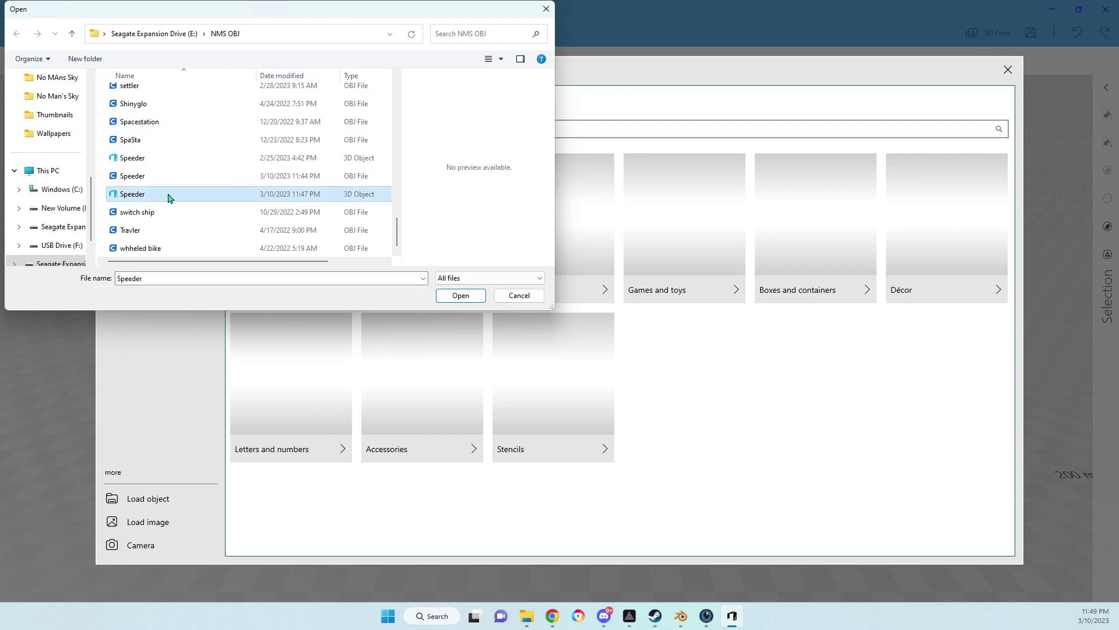
Step: Open the Speeder file and orbit its preview
{"action": "left_click", "coordinate": [460, 295]}
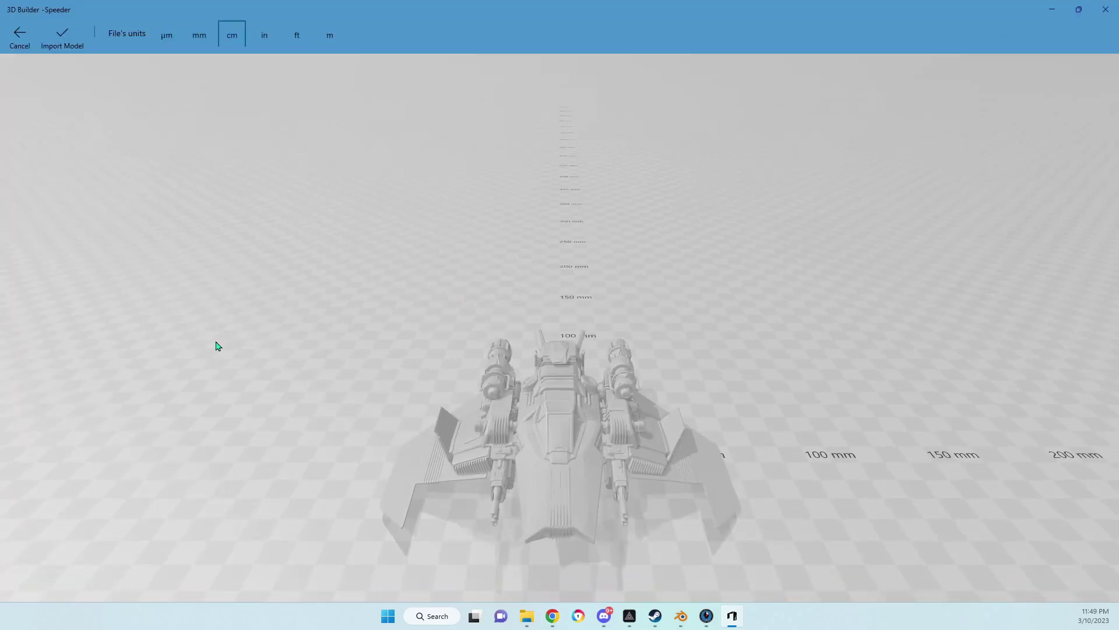
{"action": "left_click_drag", "start_coordinate": [674, 318], "coordinate": [629, 380]}
{"action": "left_click_drag", "start_coordinate": [536, 392], "coordinate": [557, 383]}
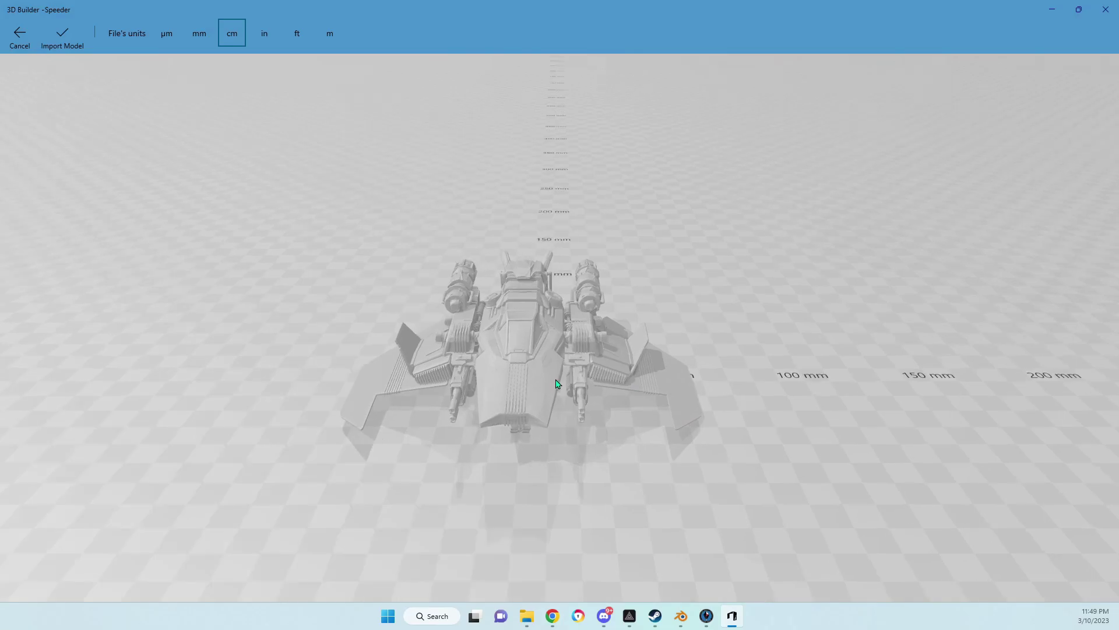
{"action": "left_click_drag", "start_coordinate": [440, 383], "coordinate": [606, 424]}
{"action": "scroll", "coordinate": [604, 426], "scroll_direction": "up", "scroll_amount": 5}
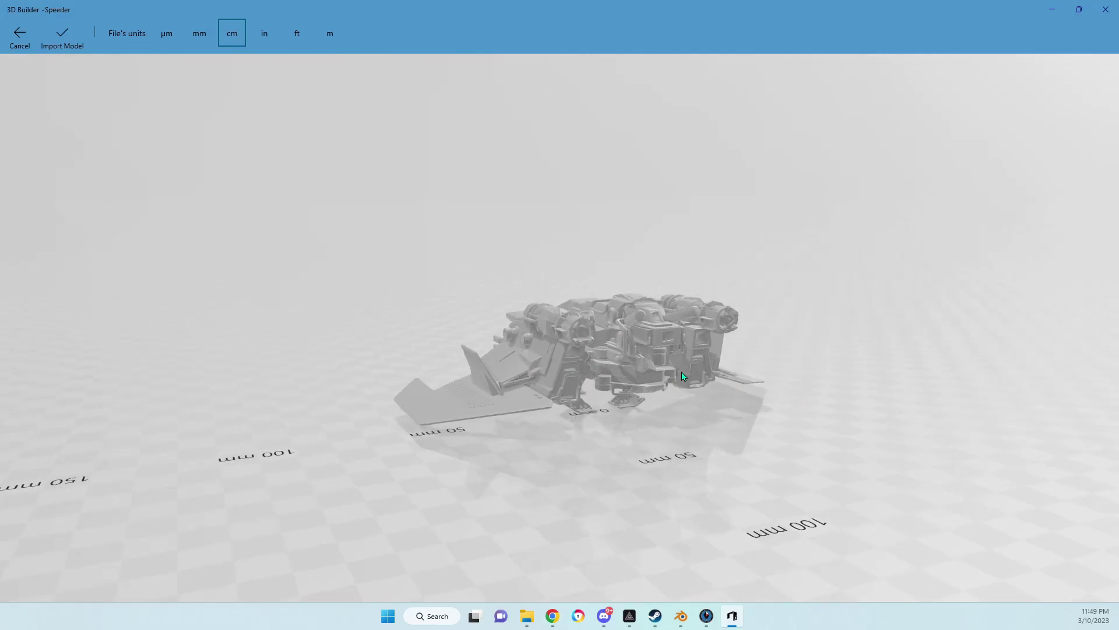
{"action": "scroll", "coordinate": [604, 426], "scroll_direction": "down", "scroll_amount": 3}
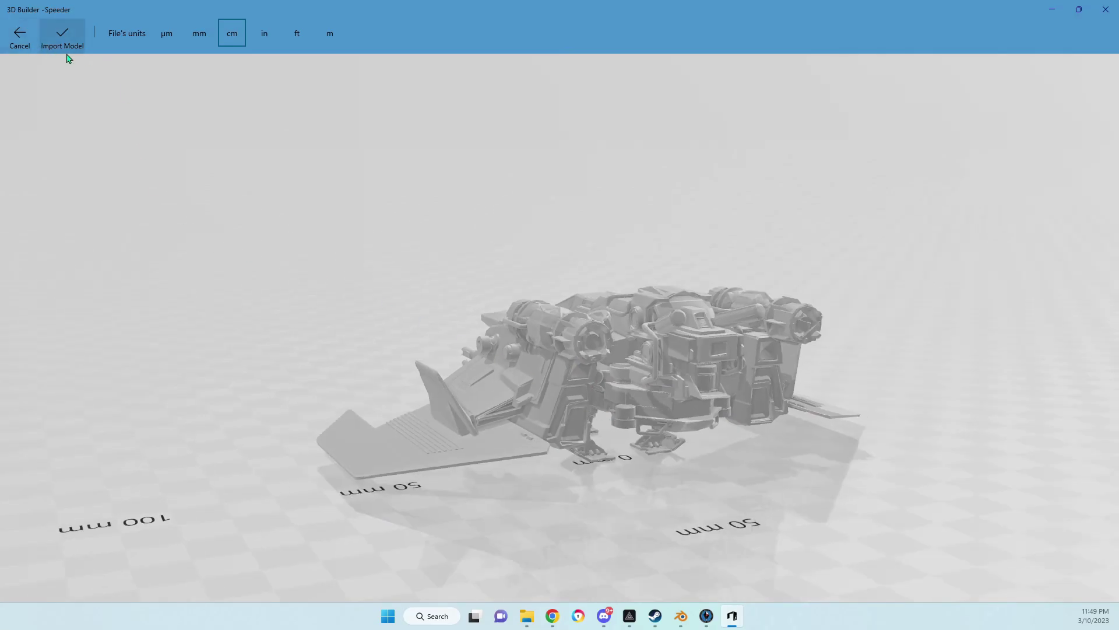
Step: Import the speeder onto the plate, repair its invalid geometry, and switch to Cura
{"action": "left_click", "coordinate": [63, 46]}
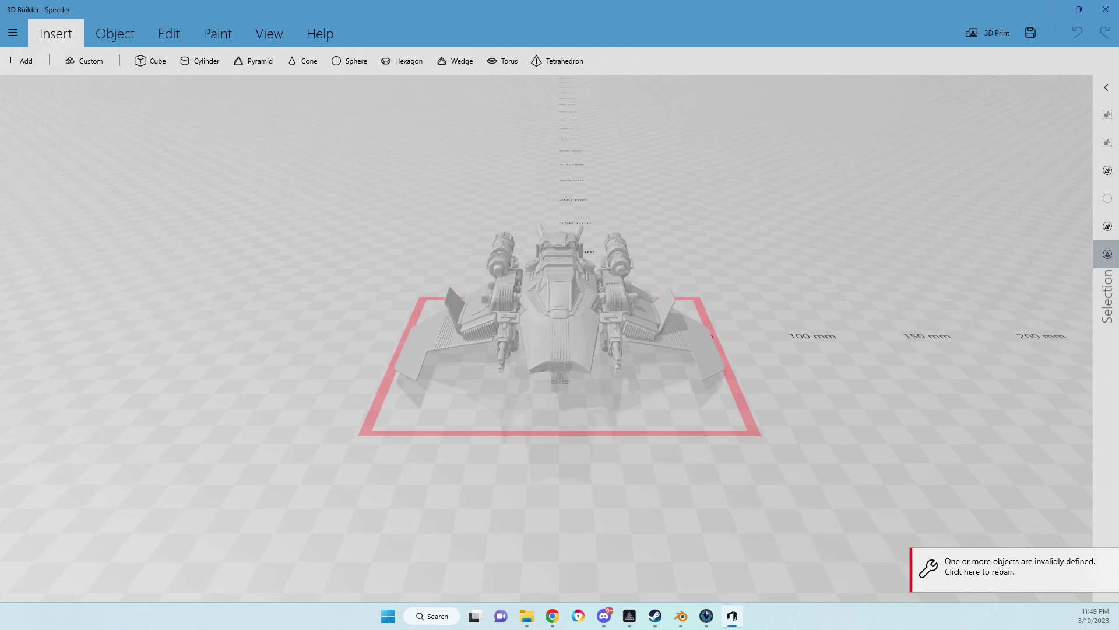
{"action": "left_click", "coordinate": [979, 570]}
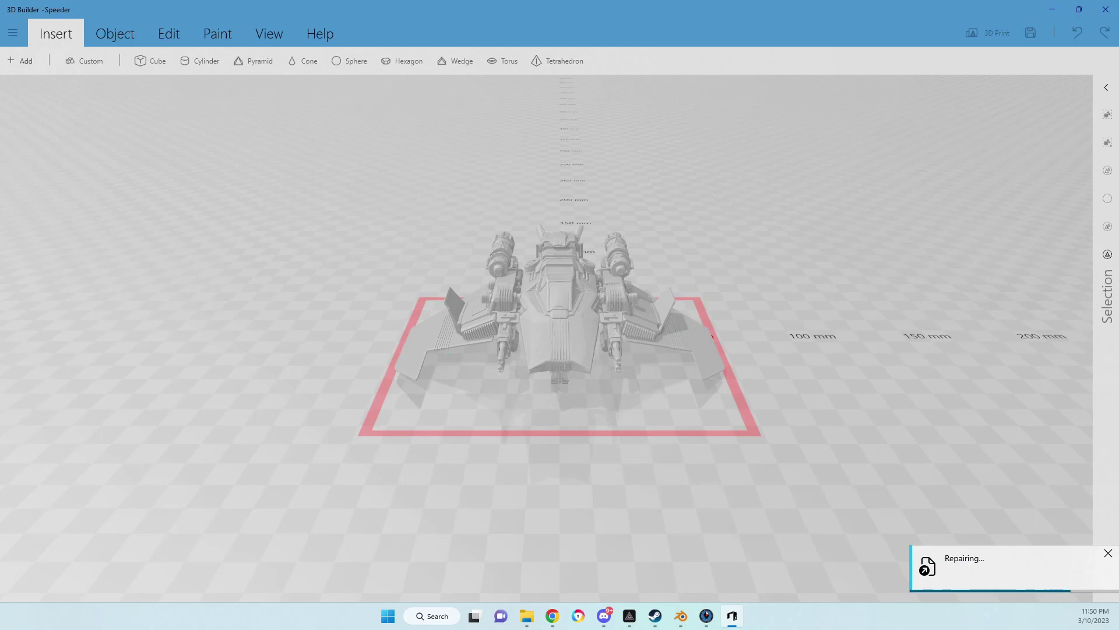
{"action": "left_click", "coordinate": [630, 615]}
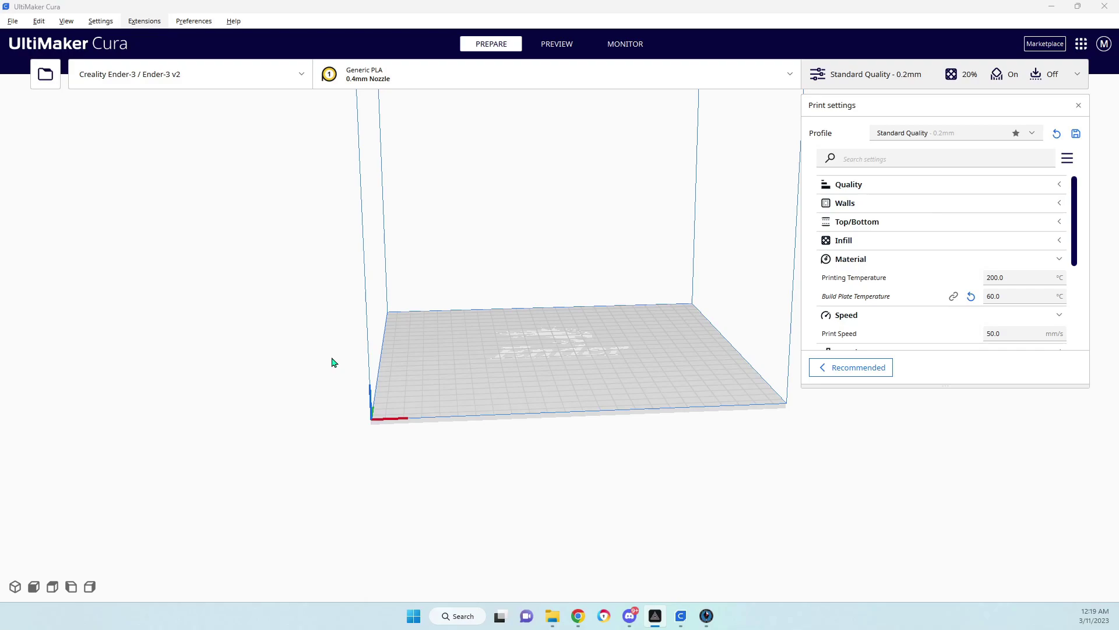
Step: Open Speeder from the NMS OBJ folder onto Cura's Ender-3 v2 plate, at 12.9 x 10.4 x 4.1 mm
{"action": "scroll", "coordinate": [503, 313], "scroll_direction": "up", "scroll_amount": 5}
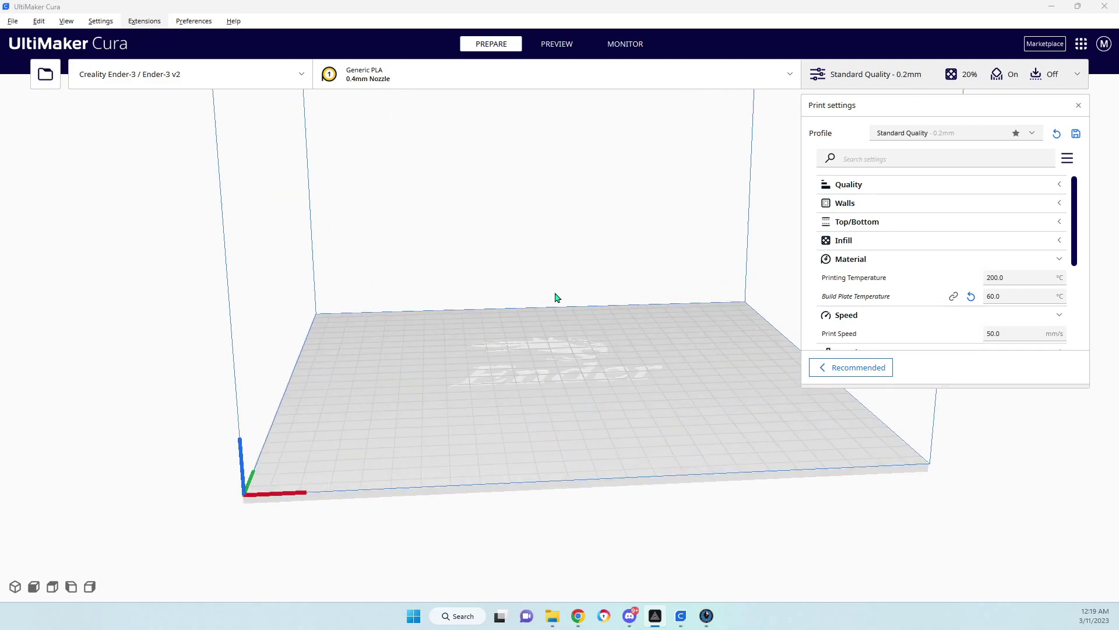
{"action": "scroll", "coordinate": [498, 331], "scroll_direction": "down", "scroll_amount": 1}
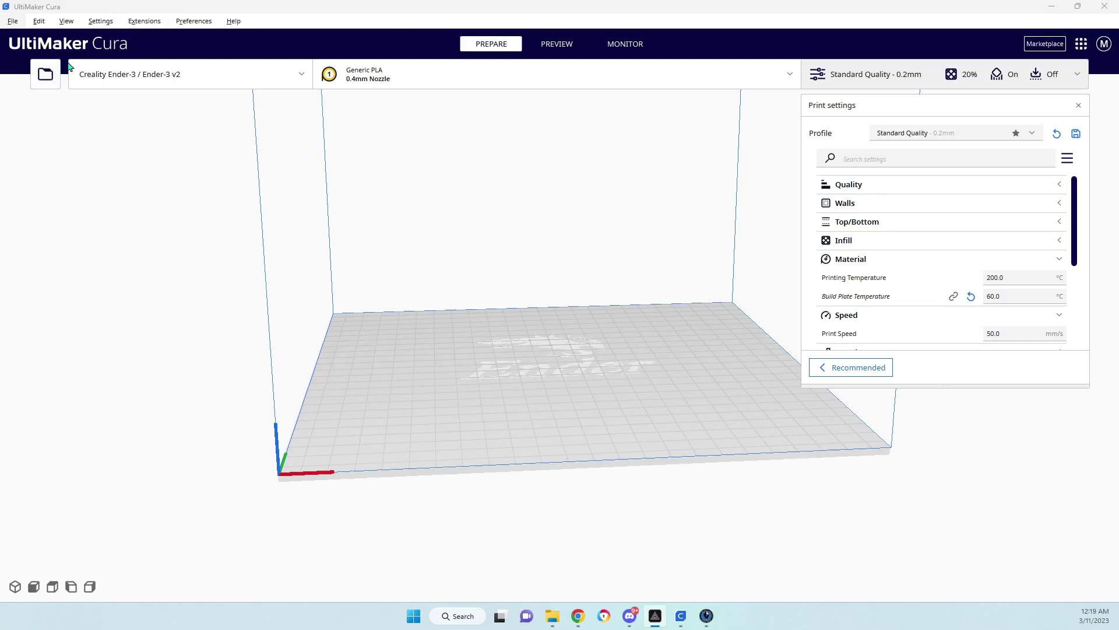
{"action": "left_click", "coordinate": [45, 74]}
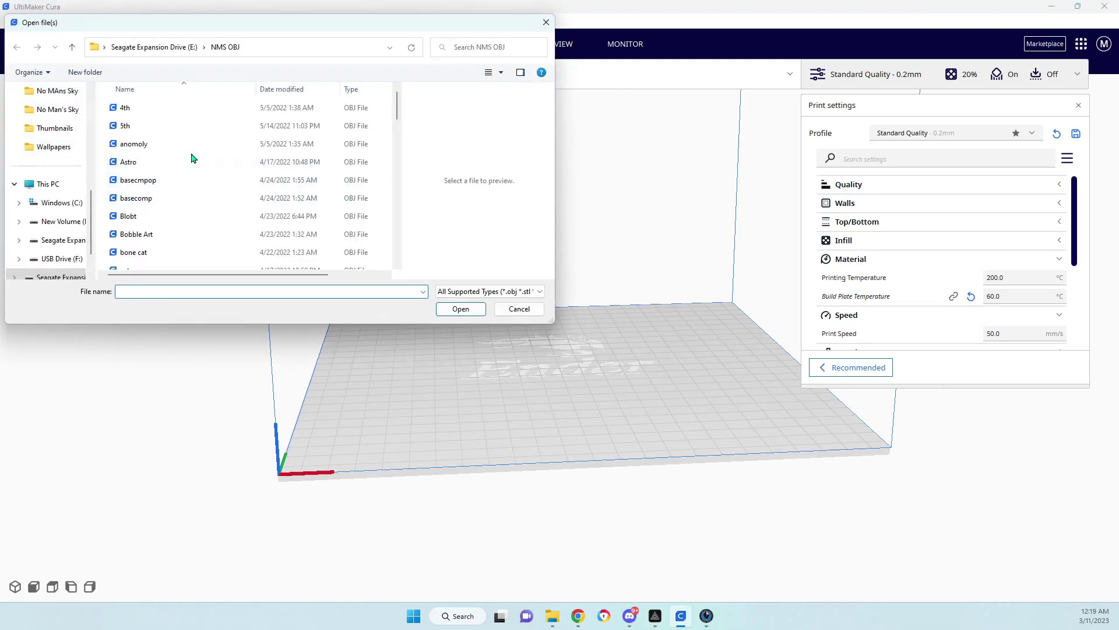
{"action": "scroll", "coordinate": [192, 158], "scroll_direction": "down", "scroll_amount": 15}
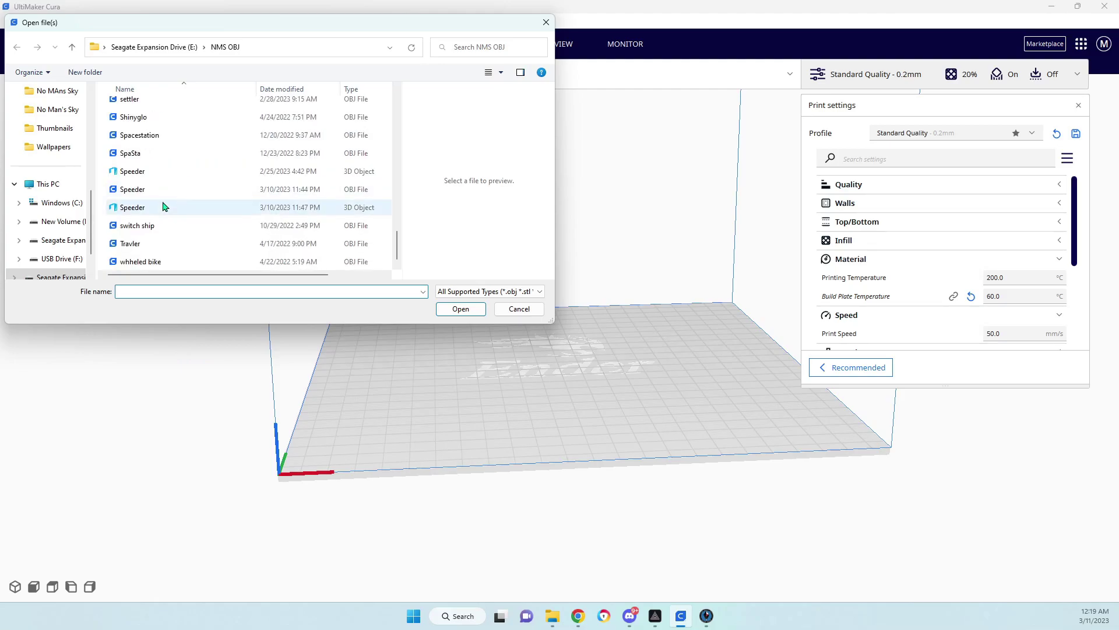
{"action": "left_click", "coordinate": [265, 209]}
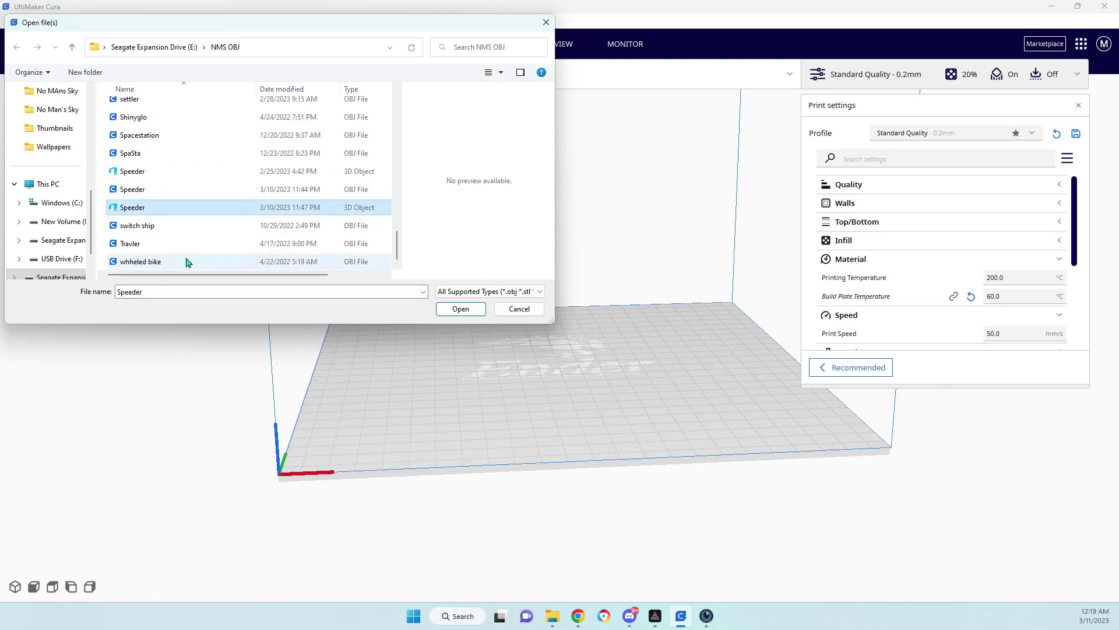
{"action": "left_click", "coordinate": [461, 309]}
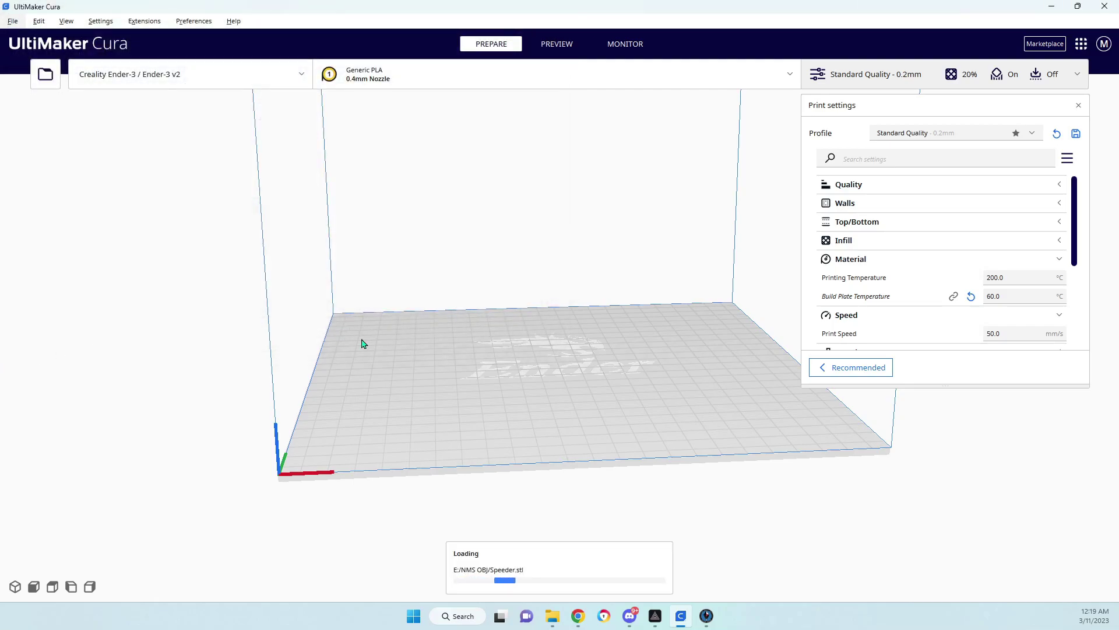
{"action": "scroll", "coordinate": [629, 400], "scroll_direction": "up", "scroll_amount": 5}
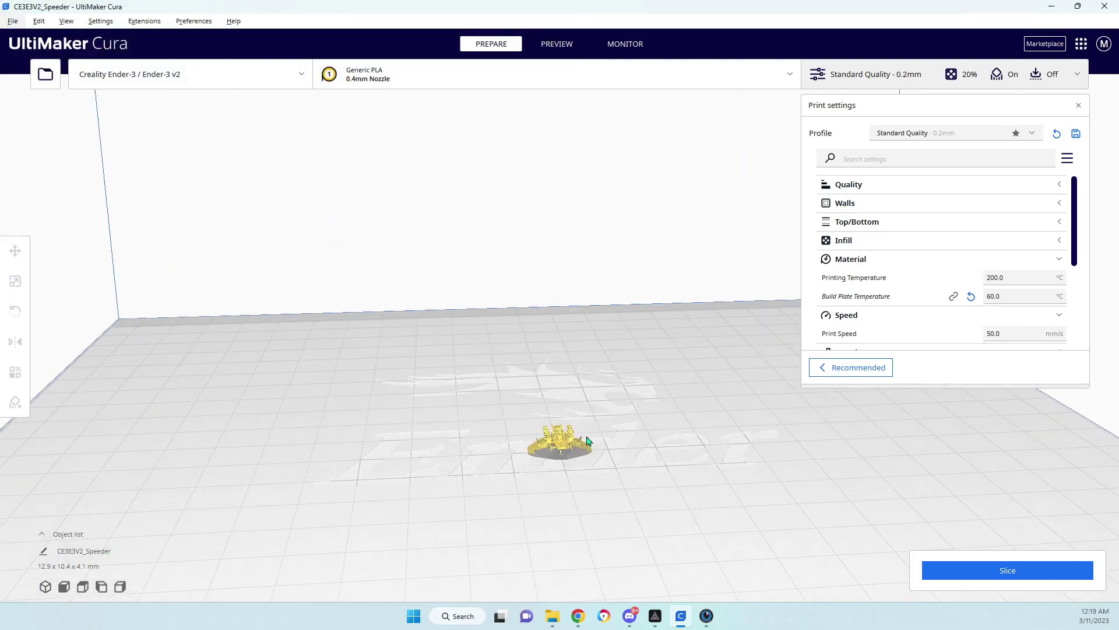
{"action": "right_click_drag", "start_coordinate": [604, 470], "coordinate": [33, 332]}
Step: Scale the Speeder uniformly to 1356.52%, about 175.5 x 140.5 x 55.2 mm
{"action": "left_click", "coordinate": [560, 392]}
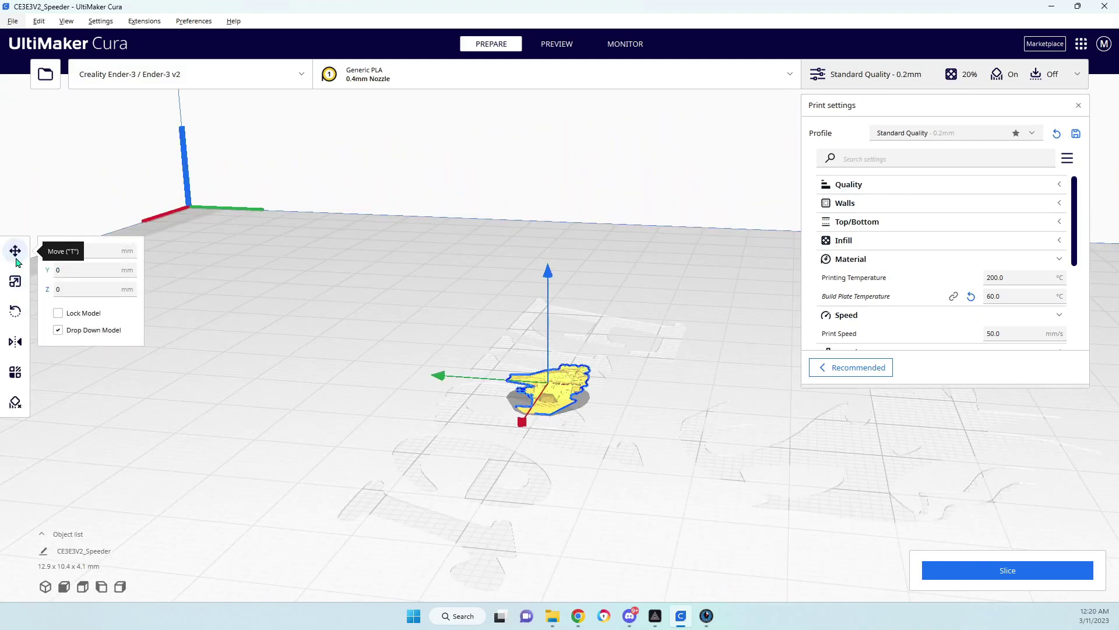
{"action": "left_click", "coordinate": [15, 281]}
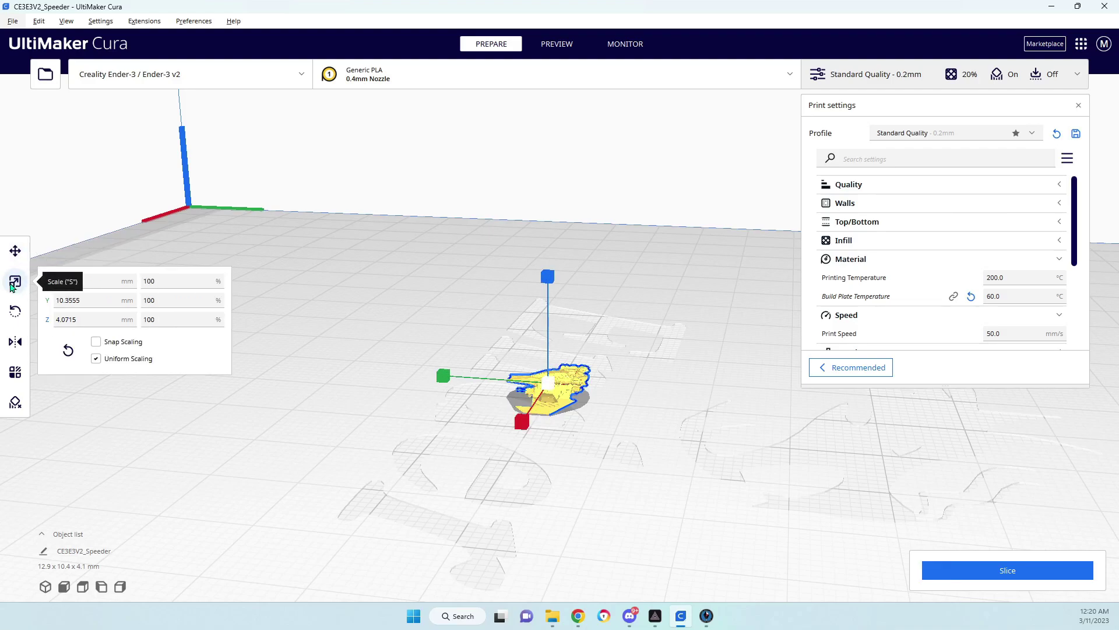
{"action": "scroll", "coordinate": [634, 408], "scroll_direction": "up", "scroll_amount": 2}
{"action": "scroll", "coordinate": [509, 463], "scroll_direction": "up", "scroll_amount": 2}
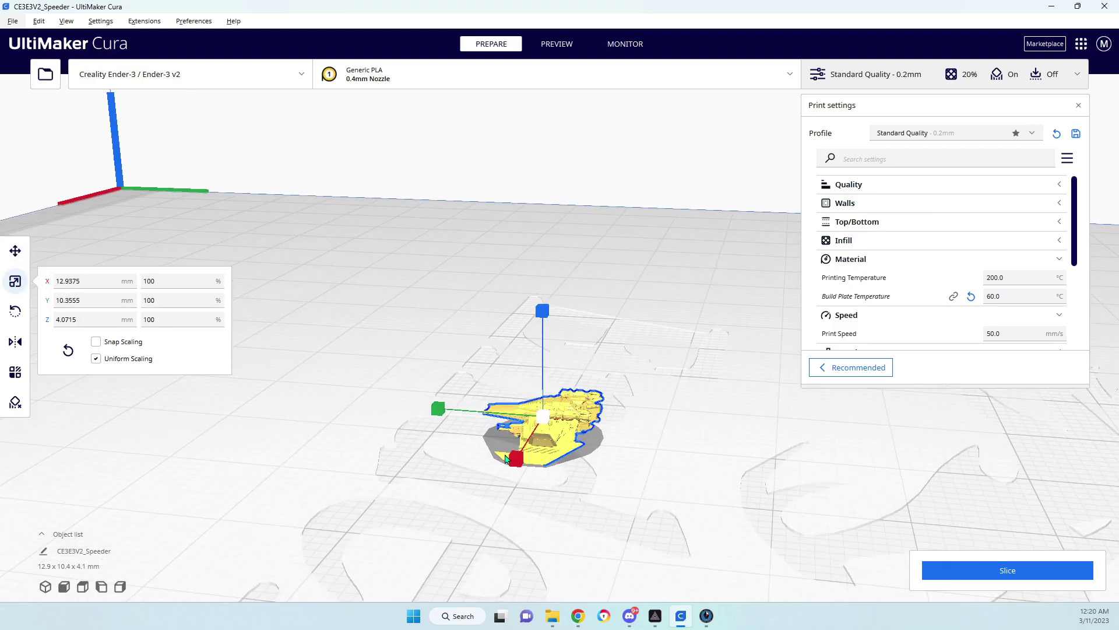
{"action": "left_click_drag", "start_coordinate": [511, 469], "coordinate": [28, 626]}
{"action": "scroll", "coordinate": [507, 409], "scroll_direction": "down", "scroll_amount": 2}
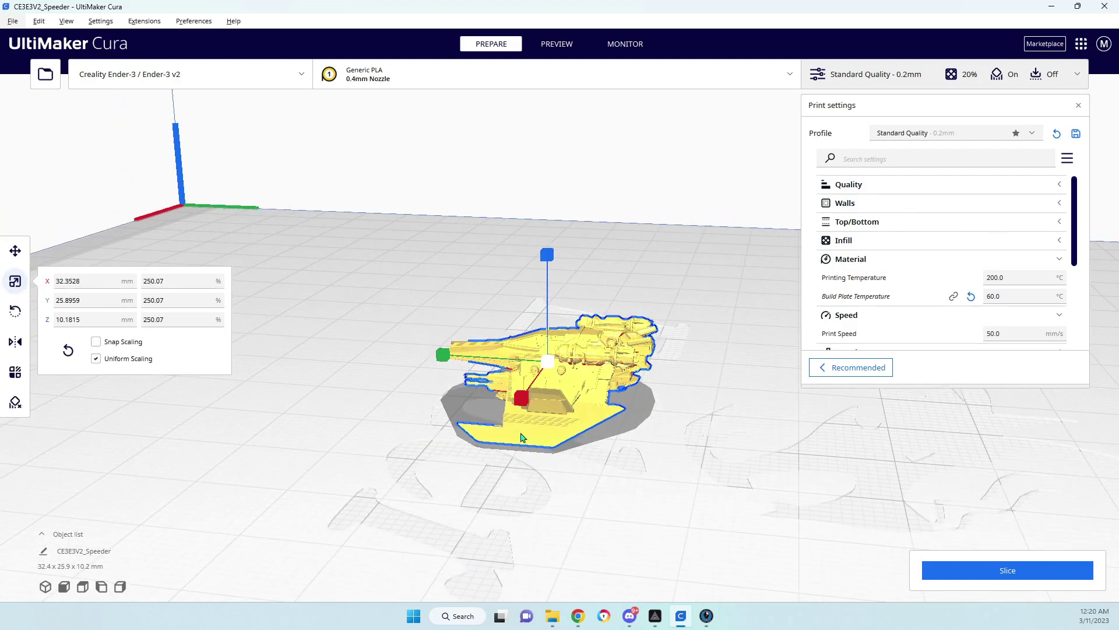
{"action": "left_click_drag", "start_coordinate": [517, 402], "coordinate": [320, 527]}
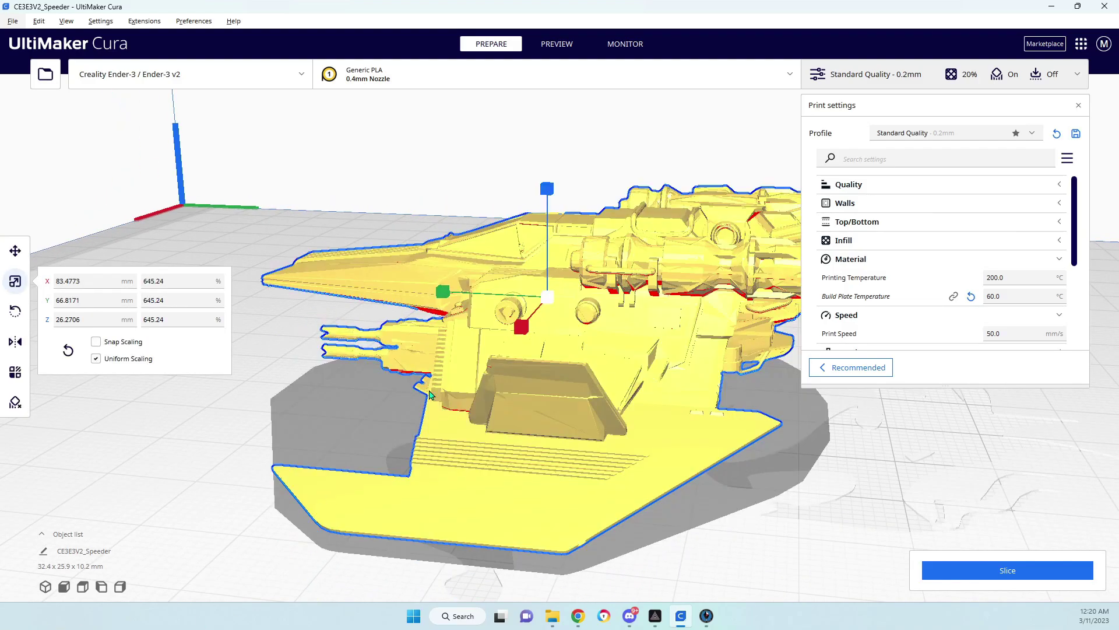
{"action": "scroll", "coordinate": [452, 378], "scroll_direction": "down", "scroll_amount": 2}
{"action": "left_click_drag", "start_coordinate": [531, 341], "coordinate": [450, 381]}
Step: Orbit out to see the whole enlarged ship, then minimize Cura to reveal the model viewer
{"action": "right_click_drag", "start_coordinate": [449, 380], "coordinate": [739, 375]}
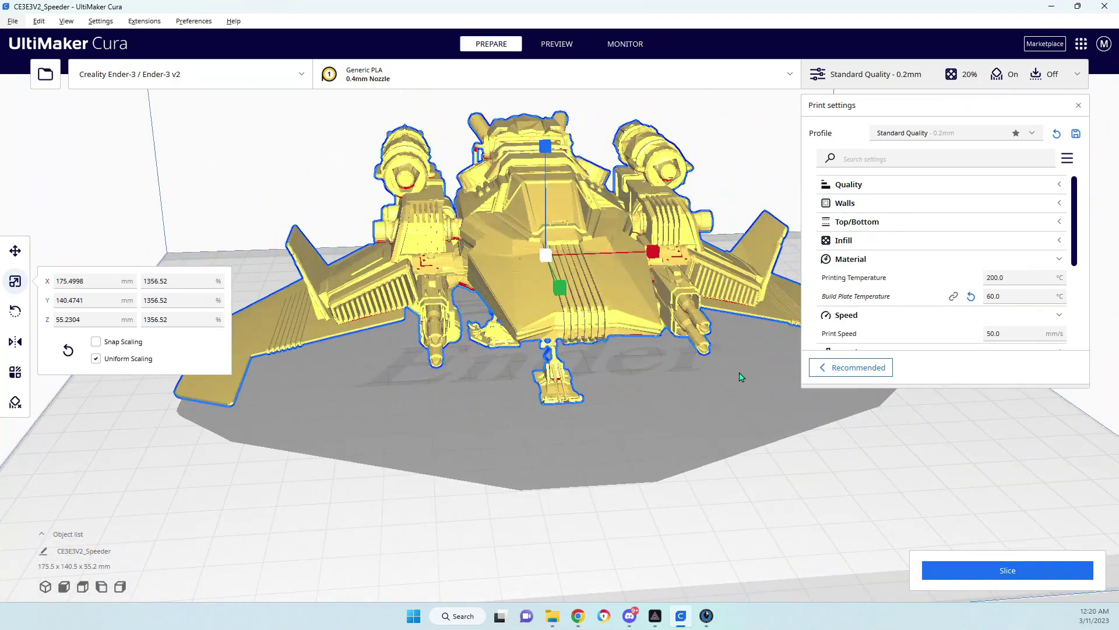
{"action": "scroll", "coordinate": [671, 367], "scroll_direction": "down", "scroll_amount": 2}
{"action": "right_click_drag", "start_coordinate": [577, 358], "coordinate": [440, 385]}
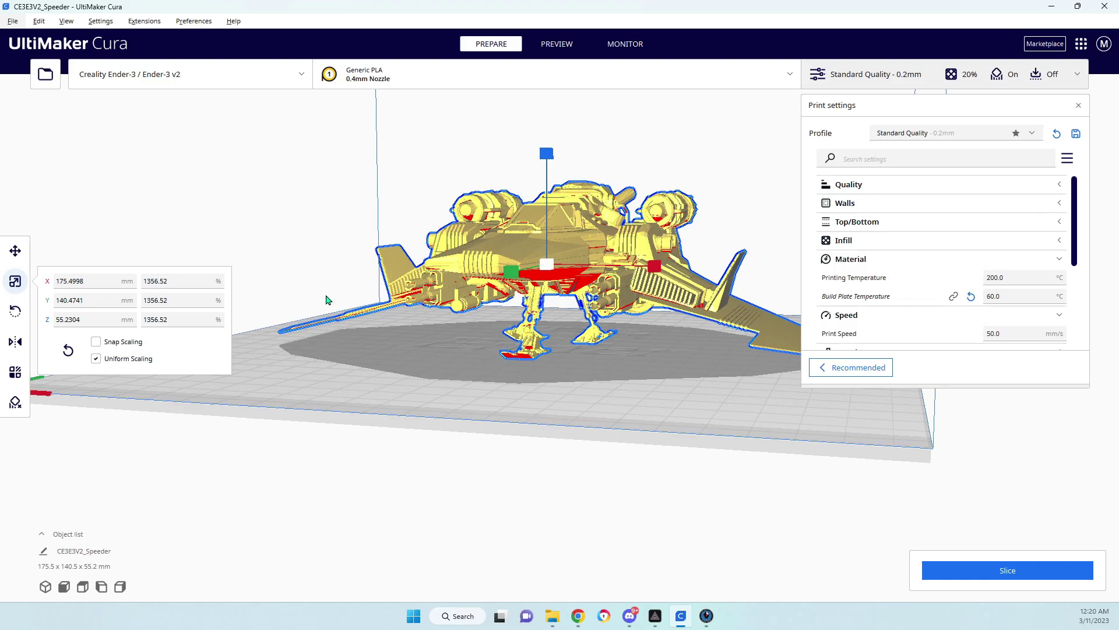
{"action": "left_click", "coordinate": [1051, 7]}
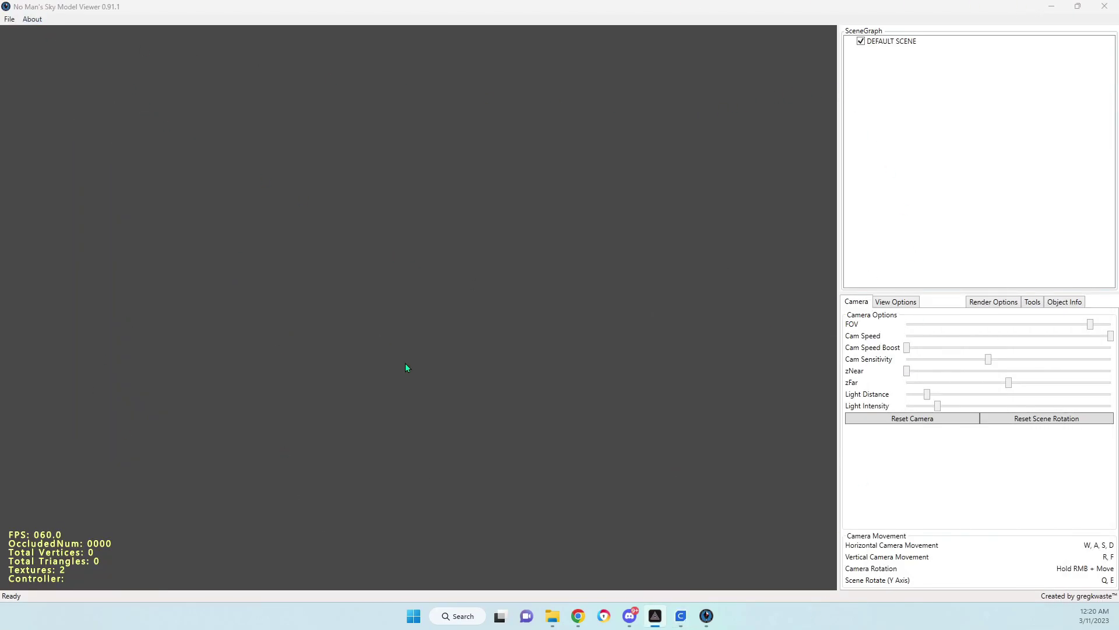
Step: Open the PAK scene list from the File menu and filter it with the search term 'Drone'
{"action": "left_click", "coordinate": [9, 19]}
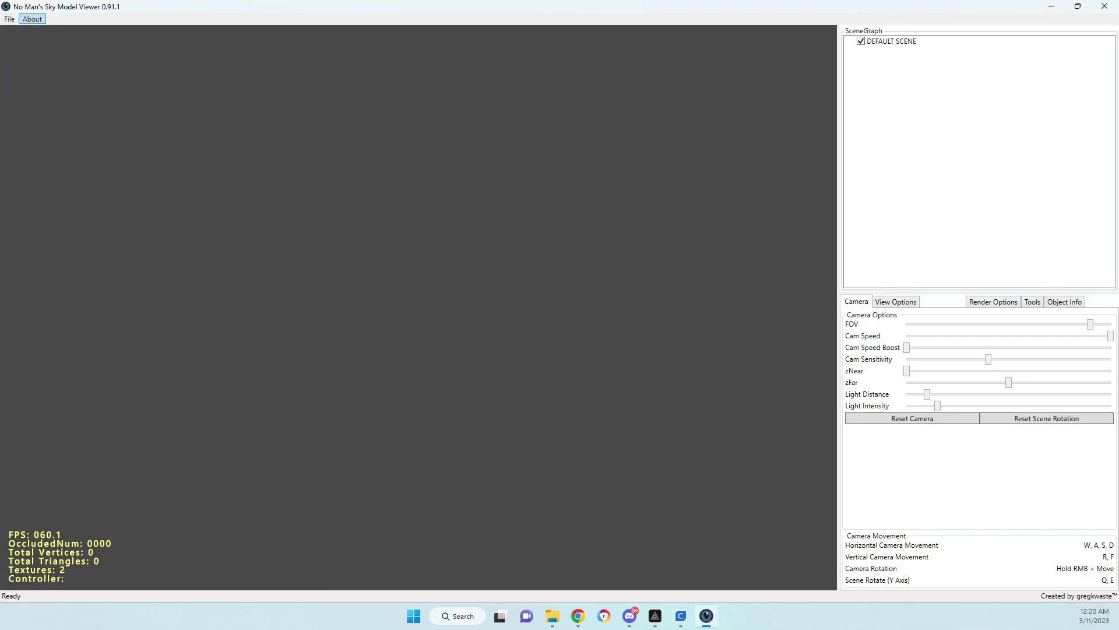
{"action": "left_click", "coordinate": [9, 18]}
{"action": "left_click", "coordinate": [45, 44]}
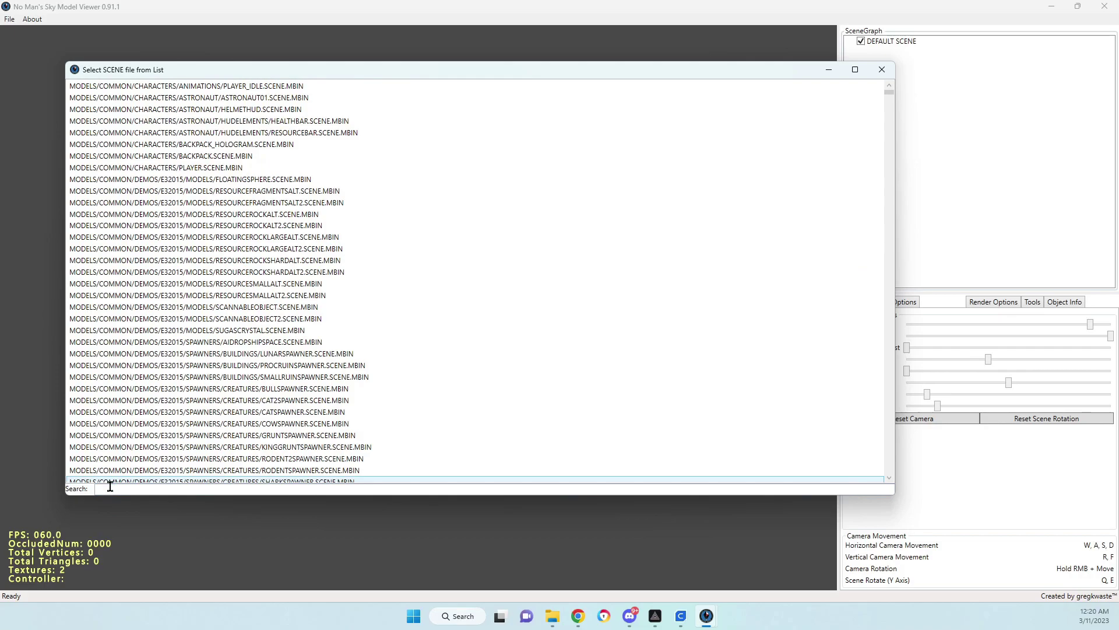
{"action": "left_click", "coordinate": [101, 492]}
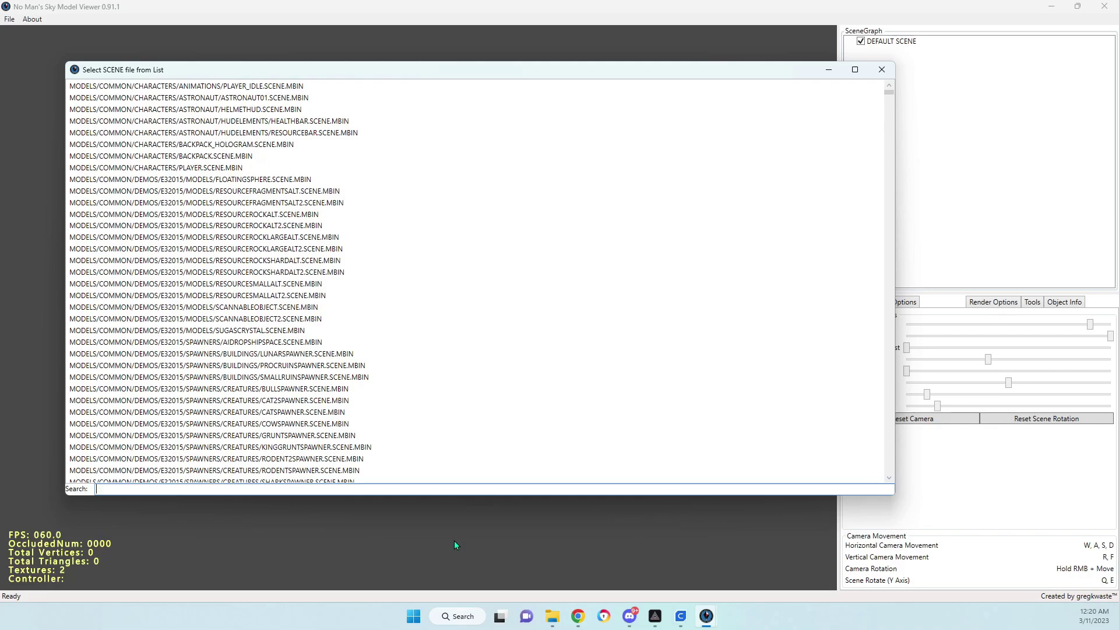
{"action": "type", "text": "Drone"}
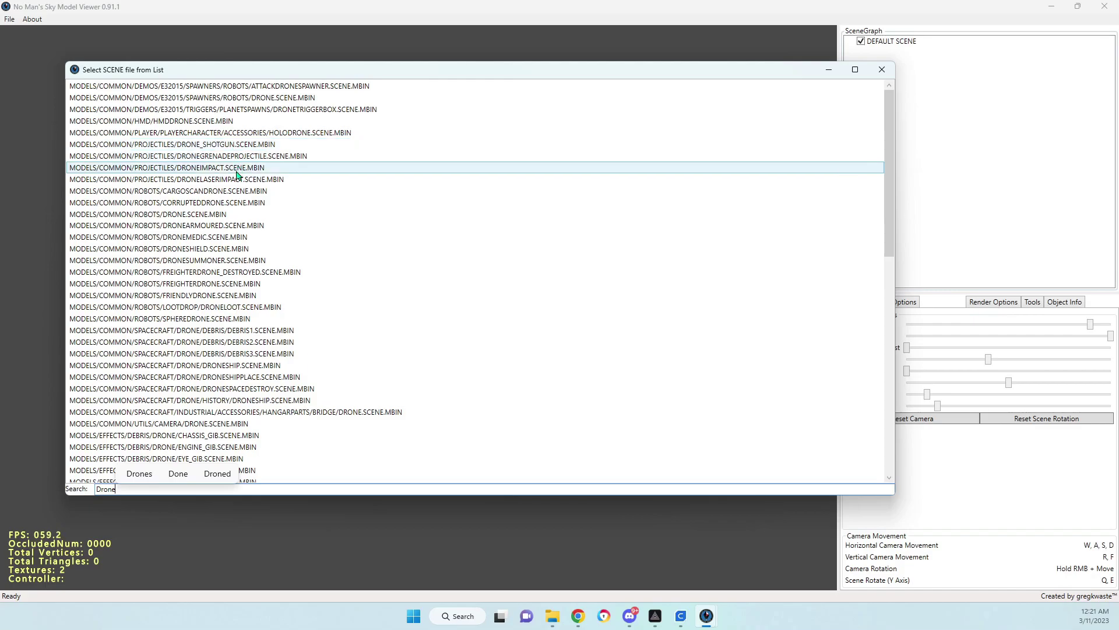
{"action": "left_click", "coordinate": [230, 204]}
{"action": "double_click", "coordinate": [230, 204]}
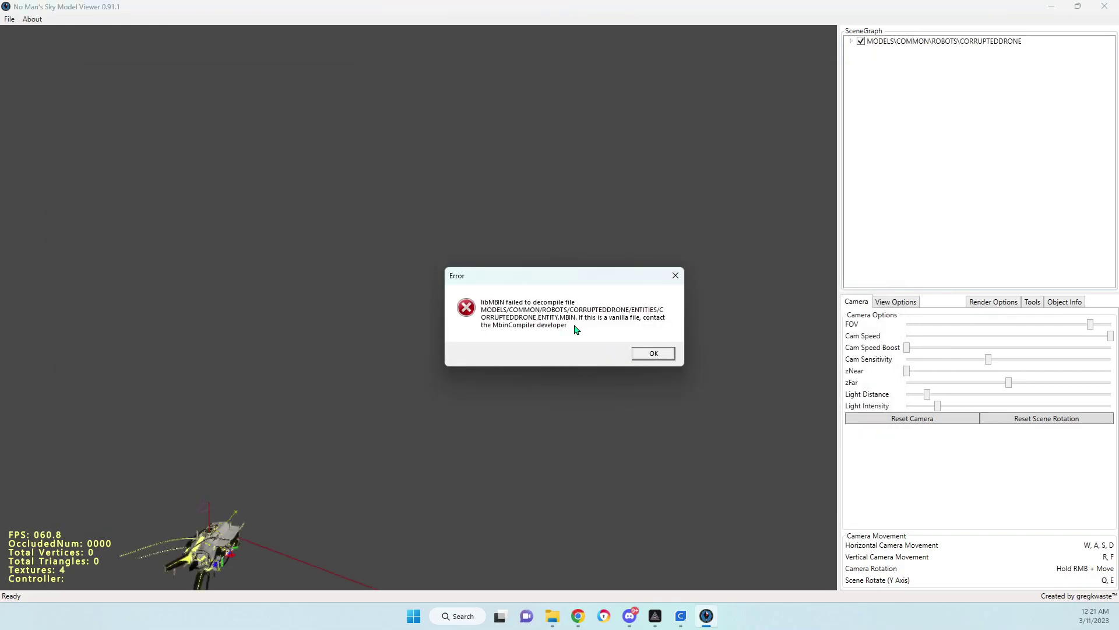
{"action": "left_click", "coordinate": [638, 354]}
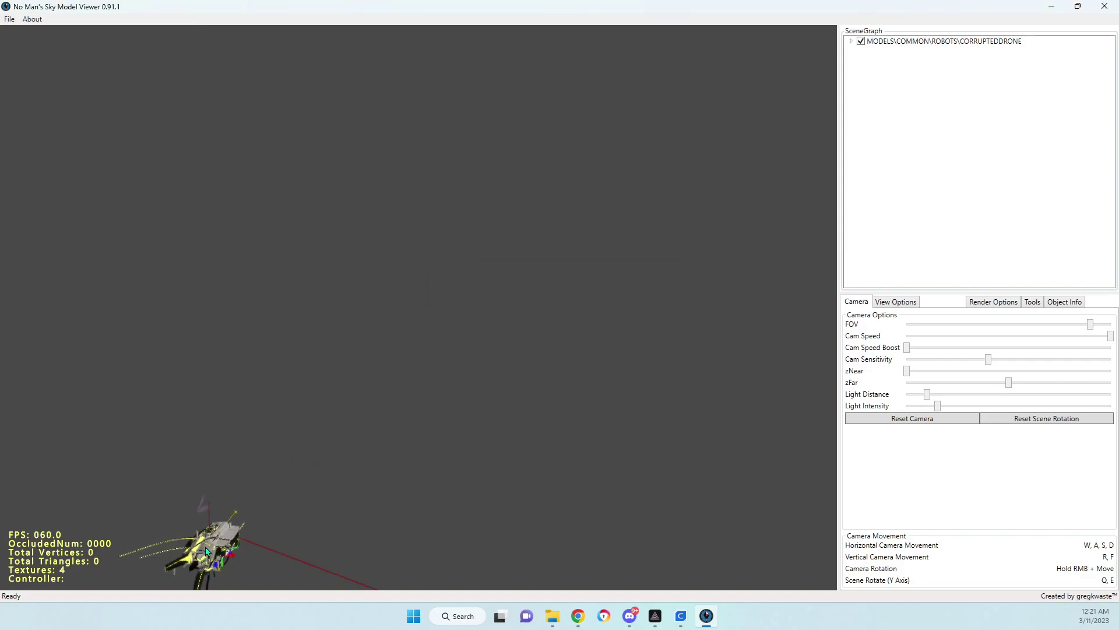
{"action": "right_click_drag", "start_coordinate": [232, 560], "coordinate": [189, 568]}
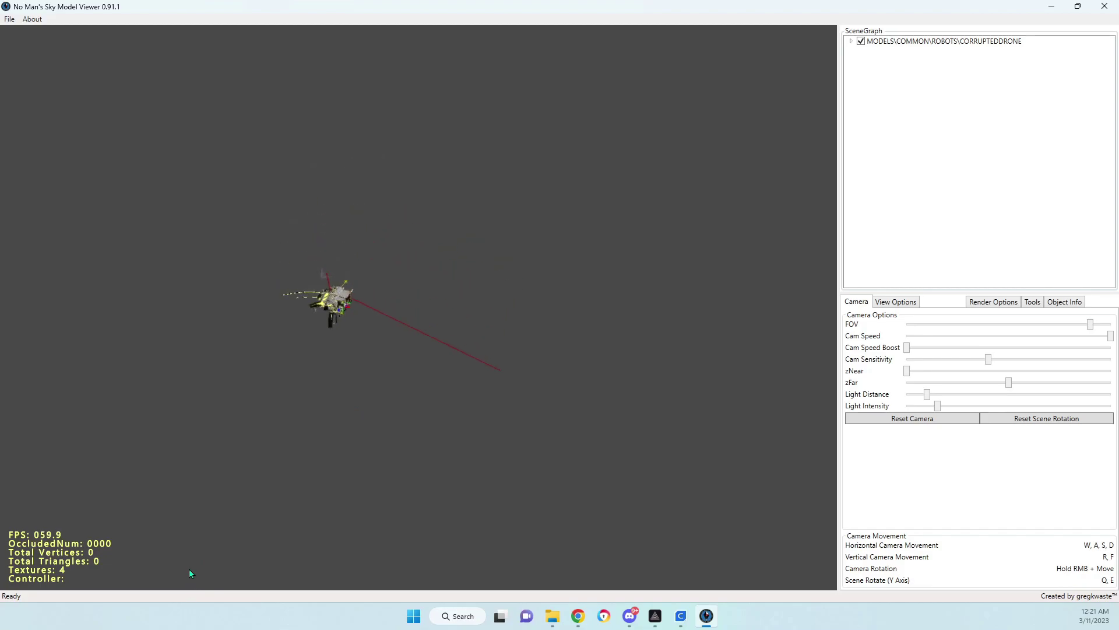
{"action": "scroll", "coordinate": [189, 568], "scroll_direction": "up", "scroll_amount": 2}
{"action": "scroll", "coordinate": [190, 291], "scroll_direction": "down", "scroll_amount": 2}
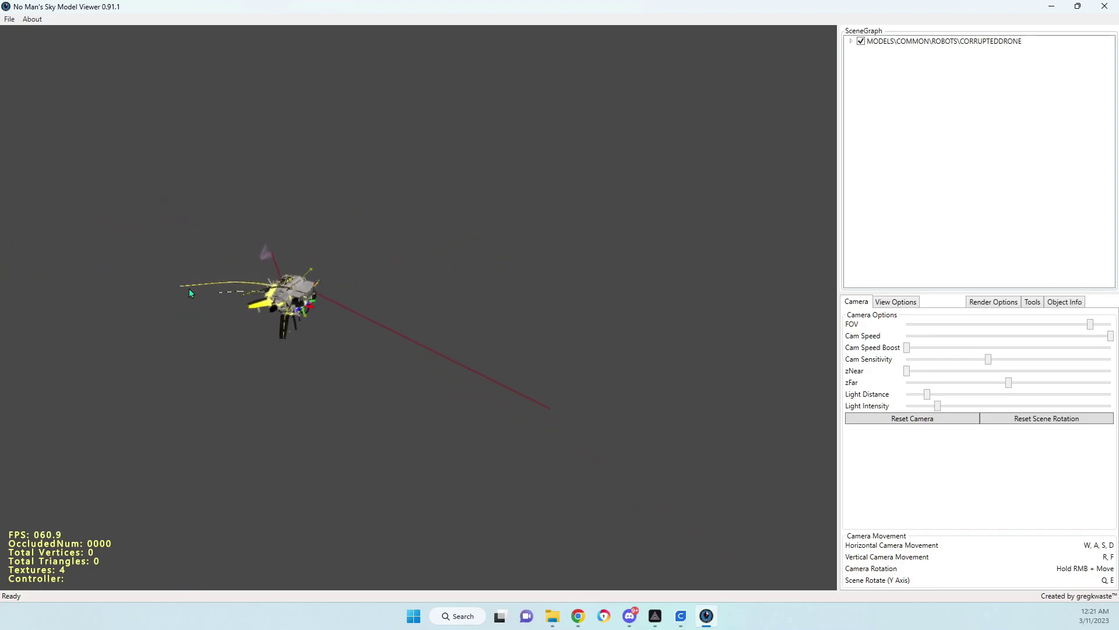
{"action": "key", "text": "a"}
{"action": "scroll", "coordinate": [189, 288], "scroll_direction": "down", "scroll_amount": 2}
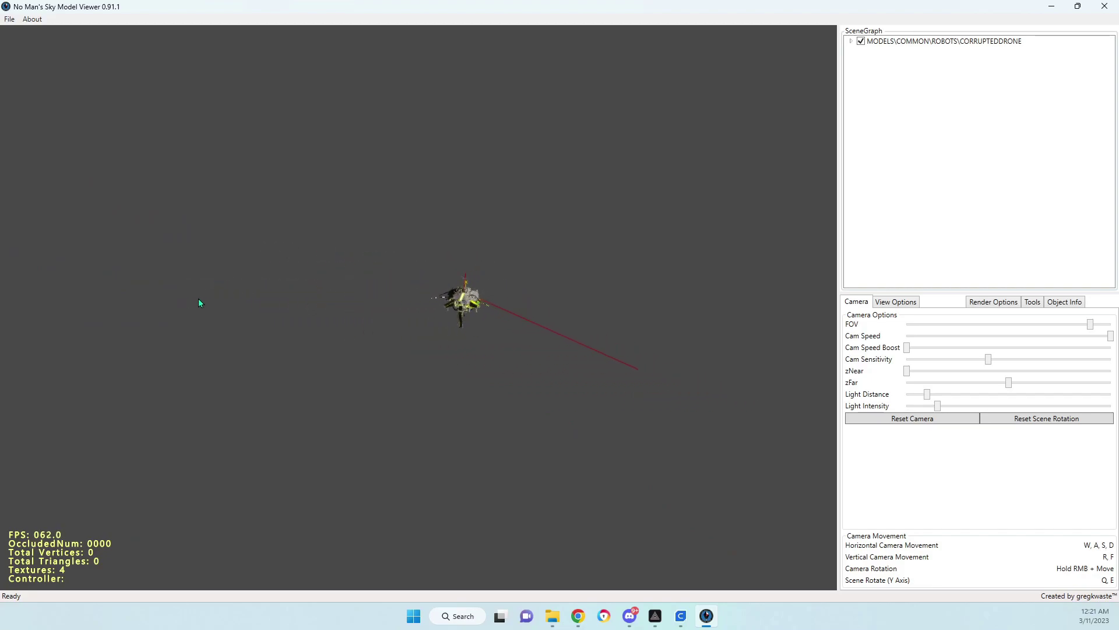
{"action": "right_click", "coordinate": [264, 300]}
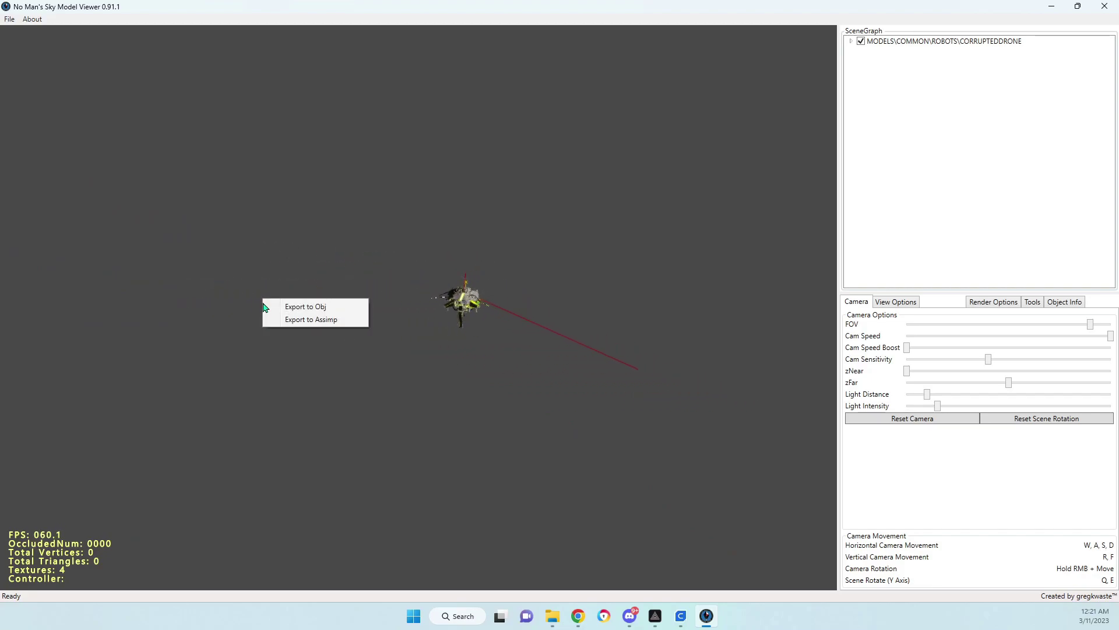
{"action": "left_click", "coordinate": [295, 311]}
{"action": "right_click_drag", "start_coordinate": [295, 311], "coordinate": [502, 465]}
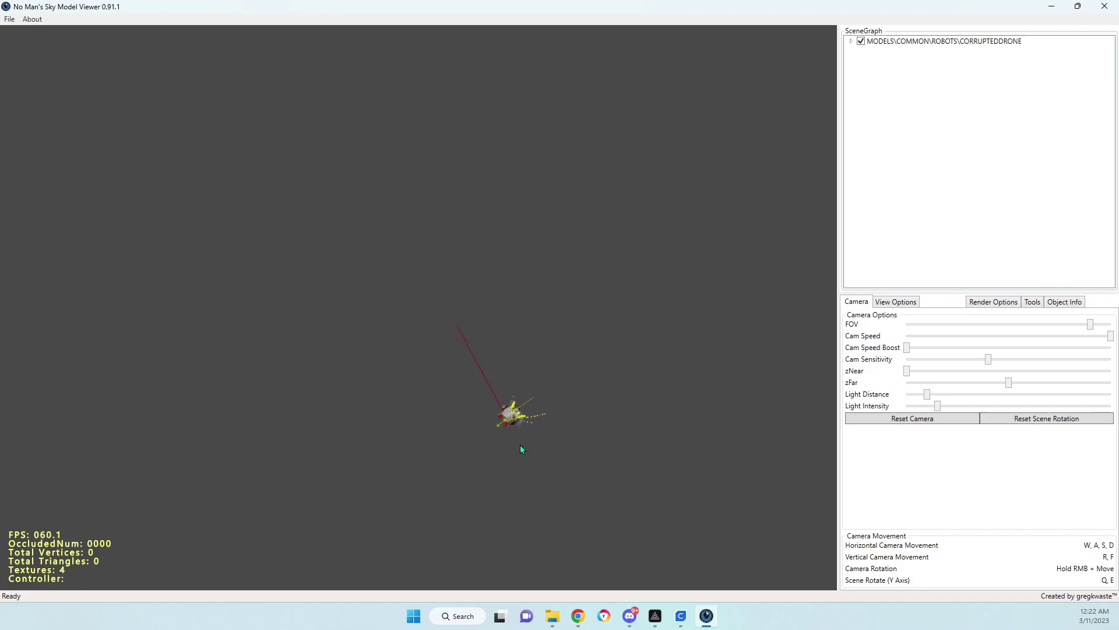
{"action": "key", "text": "e"}
{"action": "key", "text": "s"}
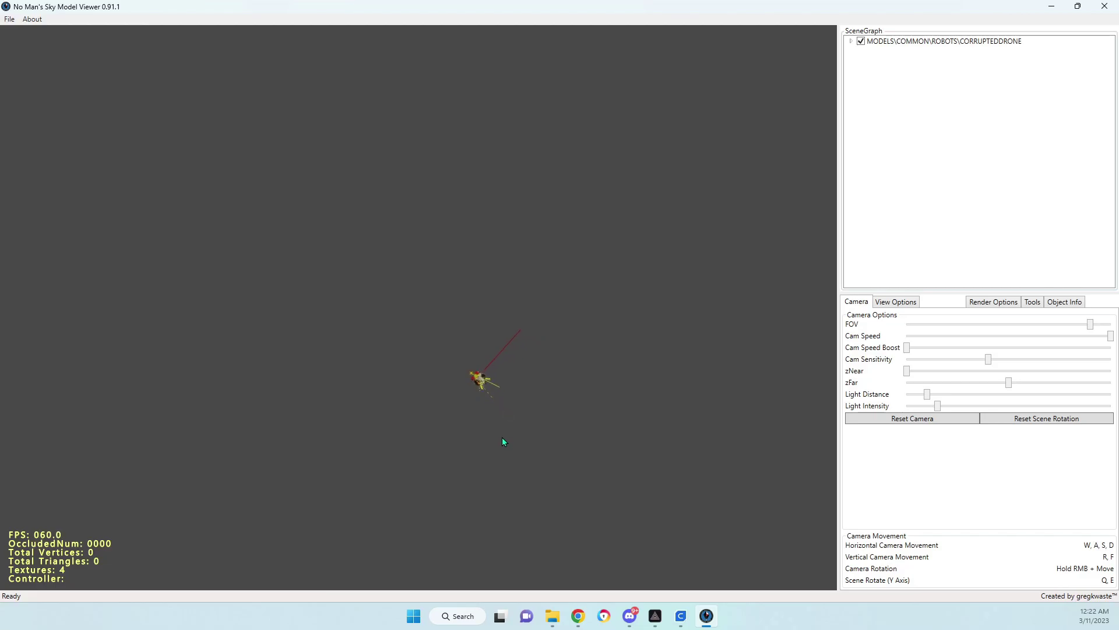
{"action": "left_click", "coordinate": [925, 419]}
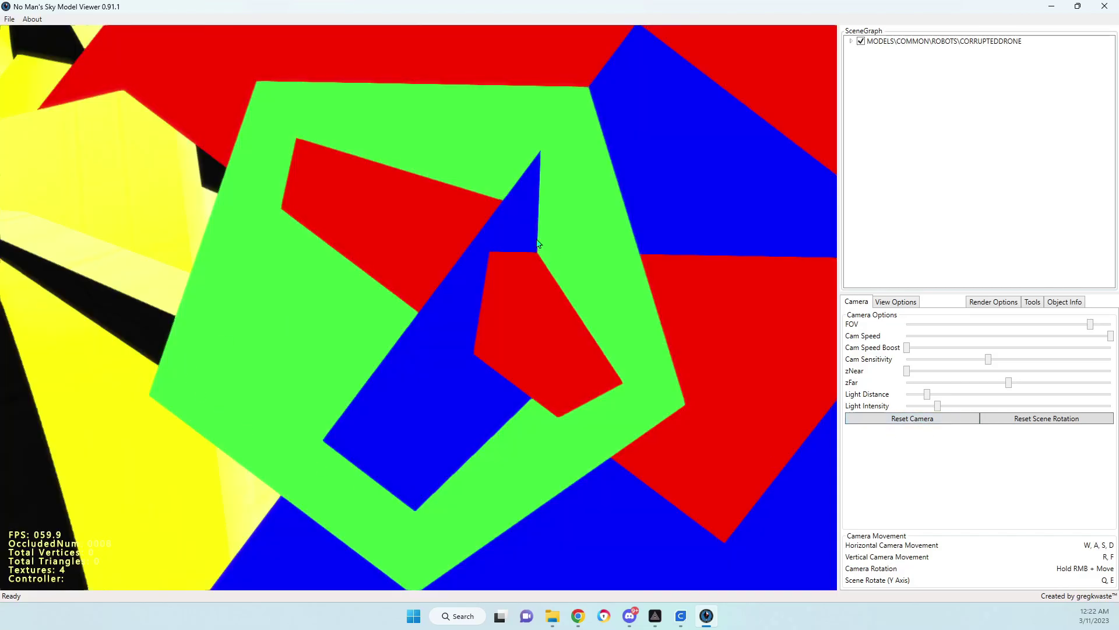
{"action": "key", "text": "s"}
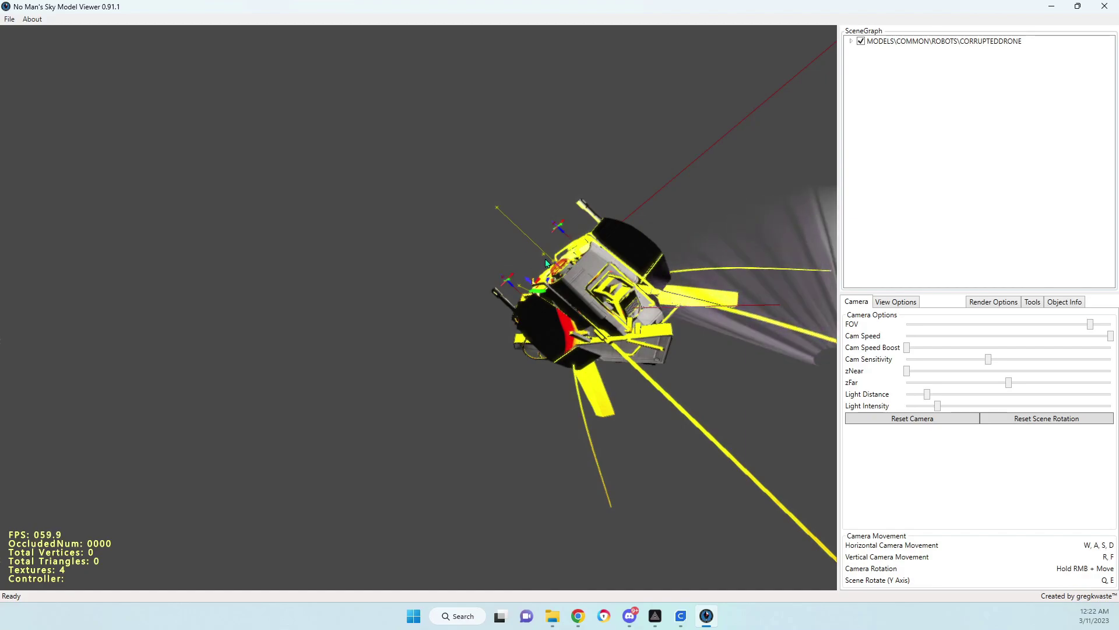
{"action": "right_click", "coordinate": [635, 279]}
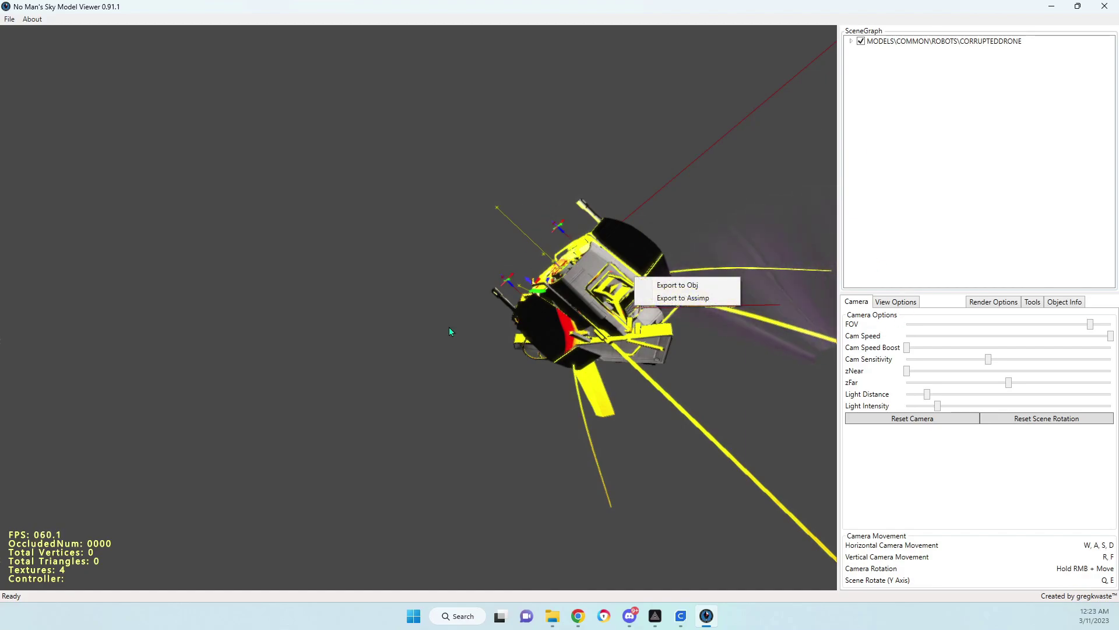
{"action": "right_click_drag", "start_coordinate": [462, 243], "coordinate": [477, 245]}
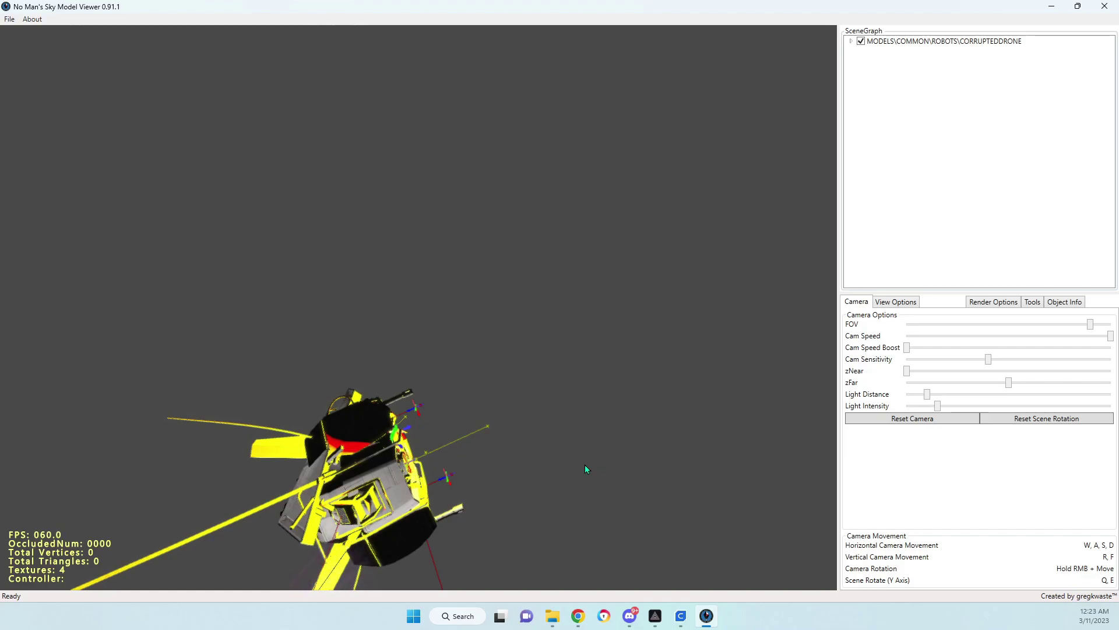
Step: Open the SCENE list from the game's .pak files and scroll down toward the robot entries
{"action": "left_click", "coordinate": [11, 20]}
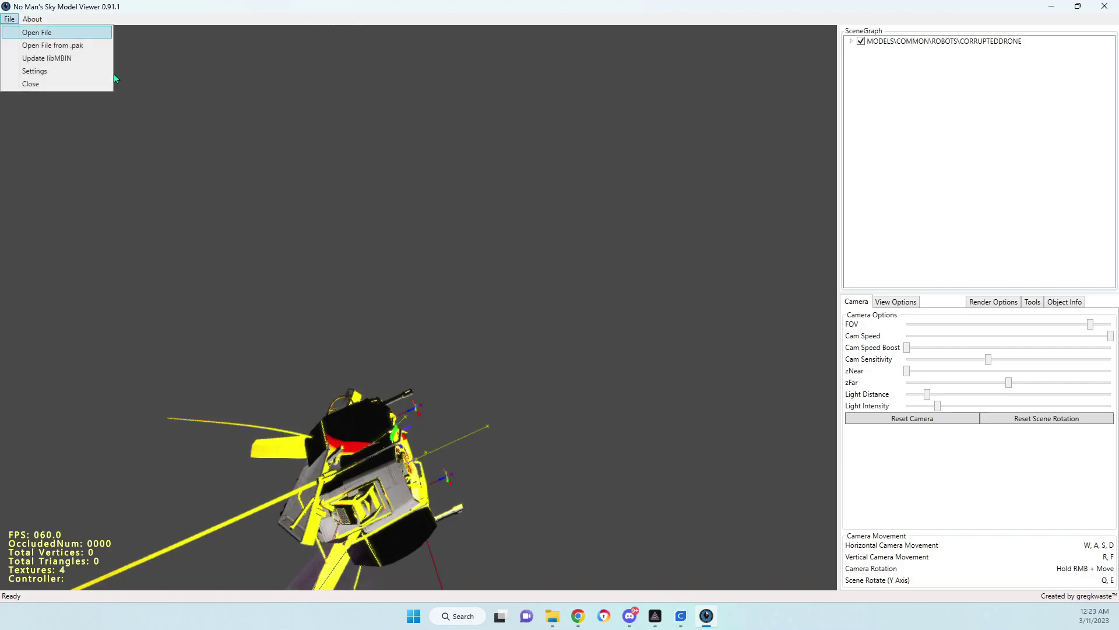
{"action": "left_click", "coordinate": [92, 49]}
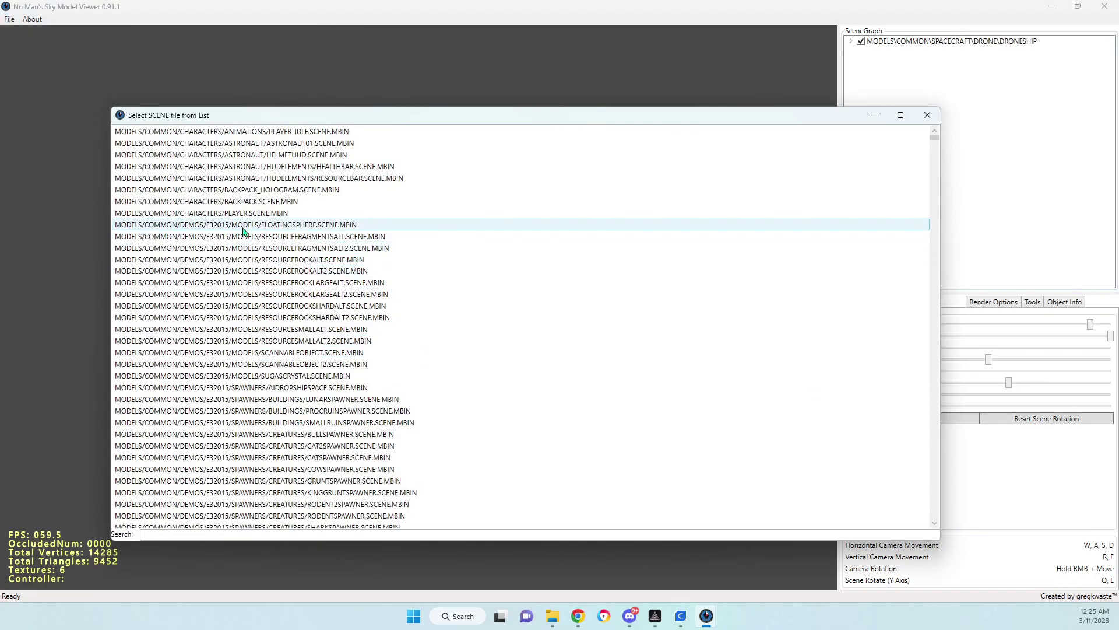
{"action": "scroll", "coordinate": [243, 231], "scroll_direction": "down", "scroll_amount": 7}
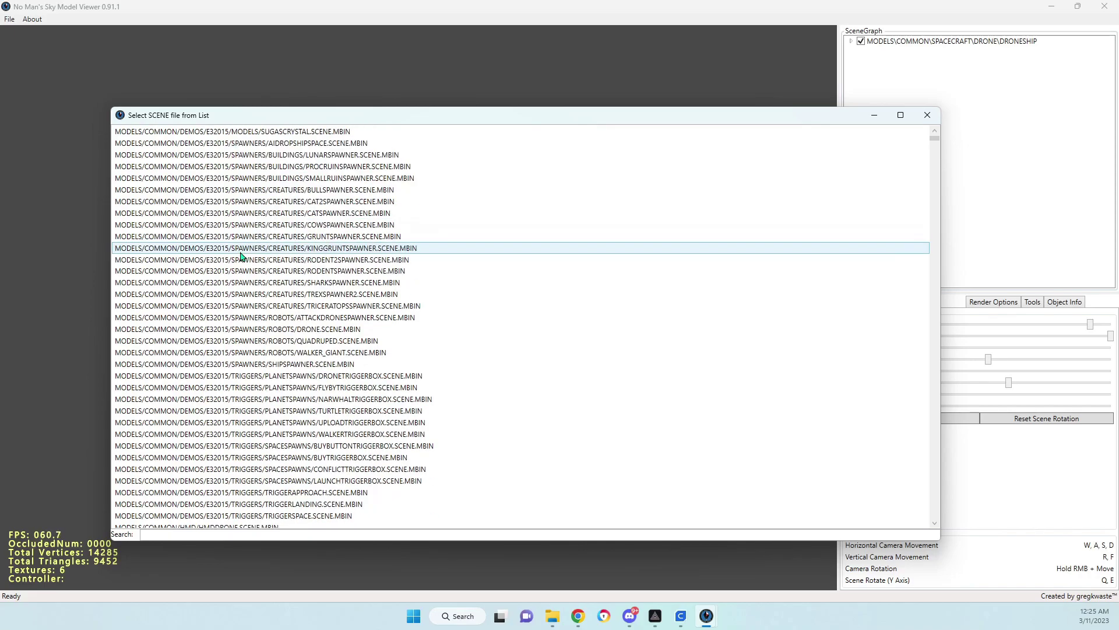
{"action": "scroll", "coordinate": [242, 259], "scroll_direction": "down", "scroll_amount": 5}
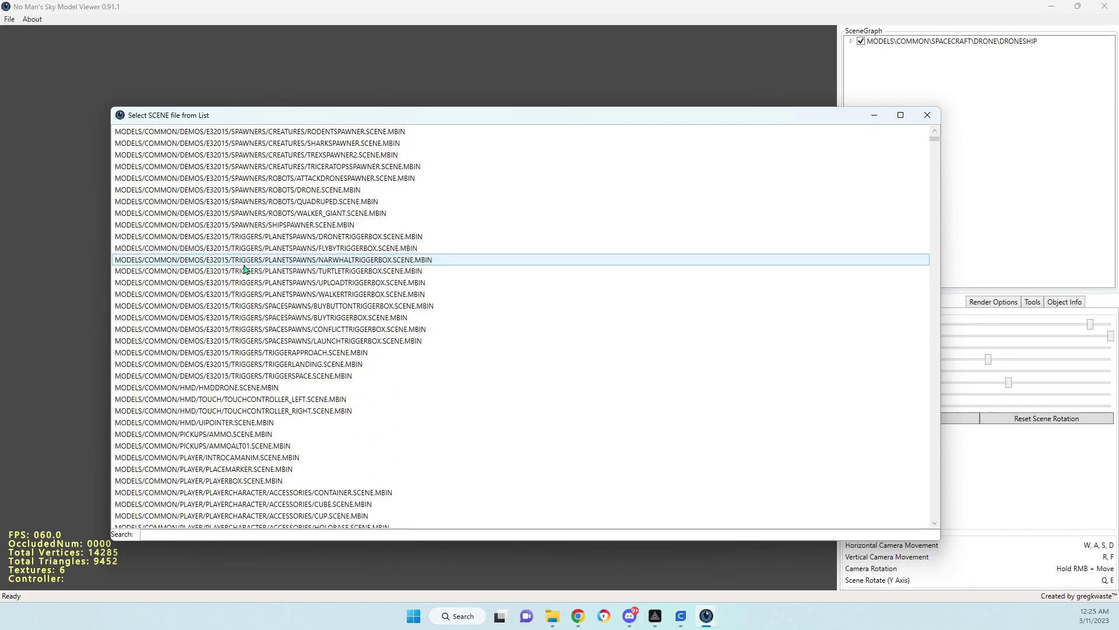
{"action": "scroll", "coordinate": [356, 383], "scroll_direction": "down", "scroll_amount": 3}
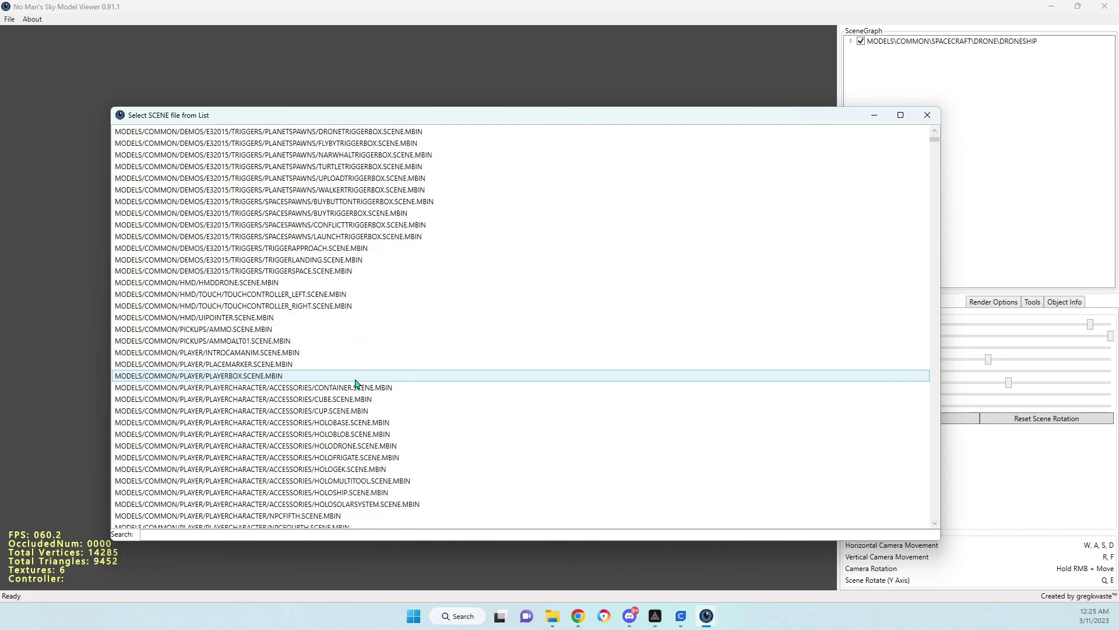
{"action": "scroll", "coordinate": [346, 435], "scroll_direction": "down", "scroll_amount": 2}
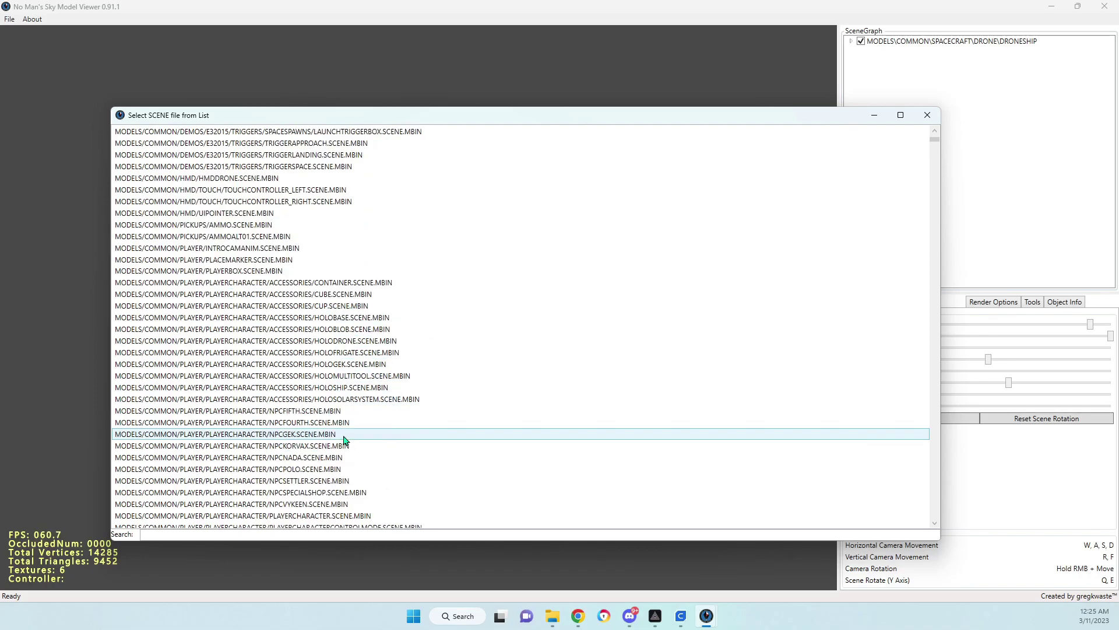
{"action": "scroll", "coordinate": [315, 445], "scroll_direction": "down", "scroll_amount": 1}
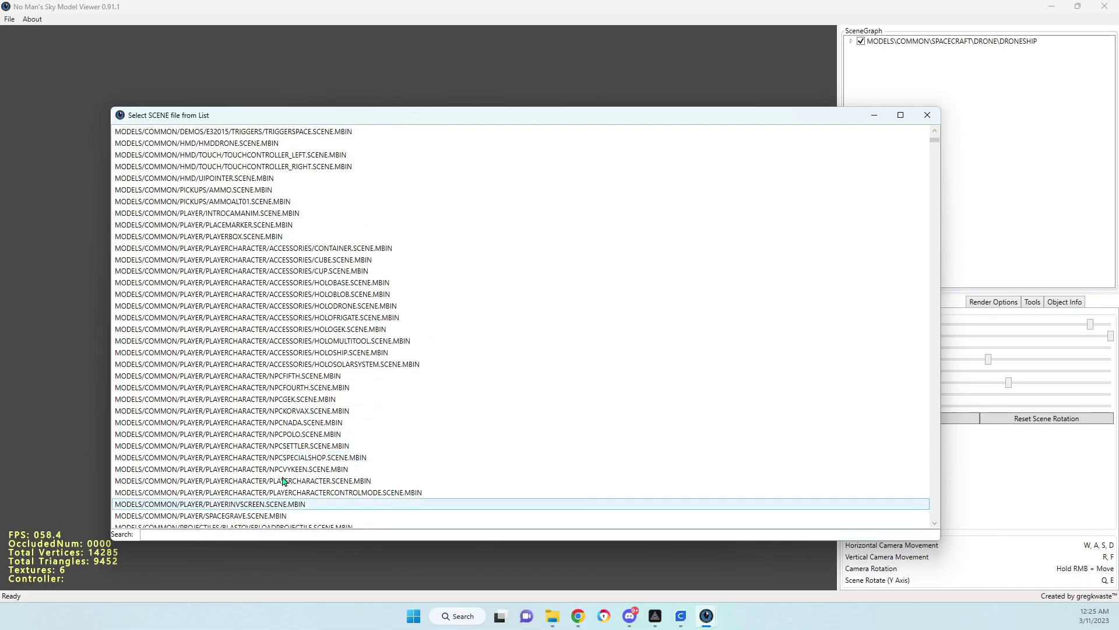
{"action": "scroll", "coordinate": [350, 424], "scroll_direction": "down", "scroll_amount": 1}
{"action": "scroll", "coordinate": [350, 423], "scroll_direction": "down", "scroll_amount": 2}
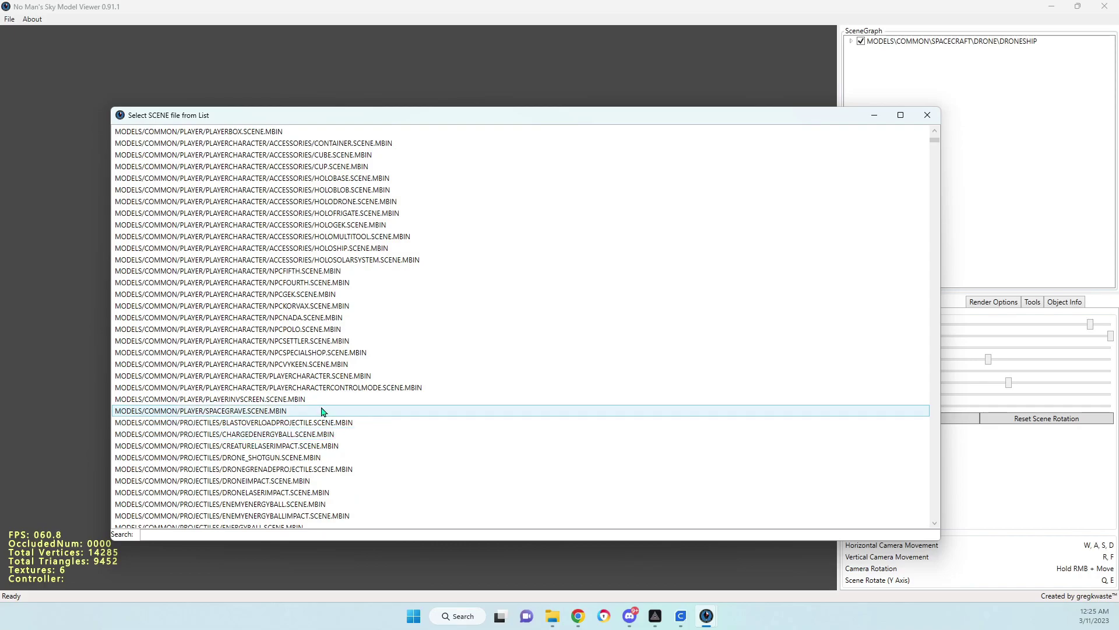
{"action": "scroll", "coordinate": [322, 412], "scroll_direction": "down", "scroll_amount": 2}
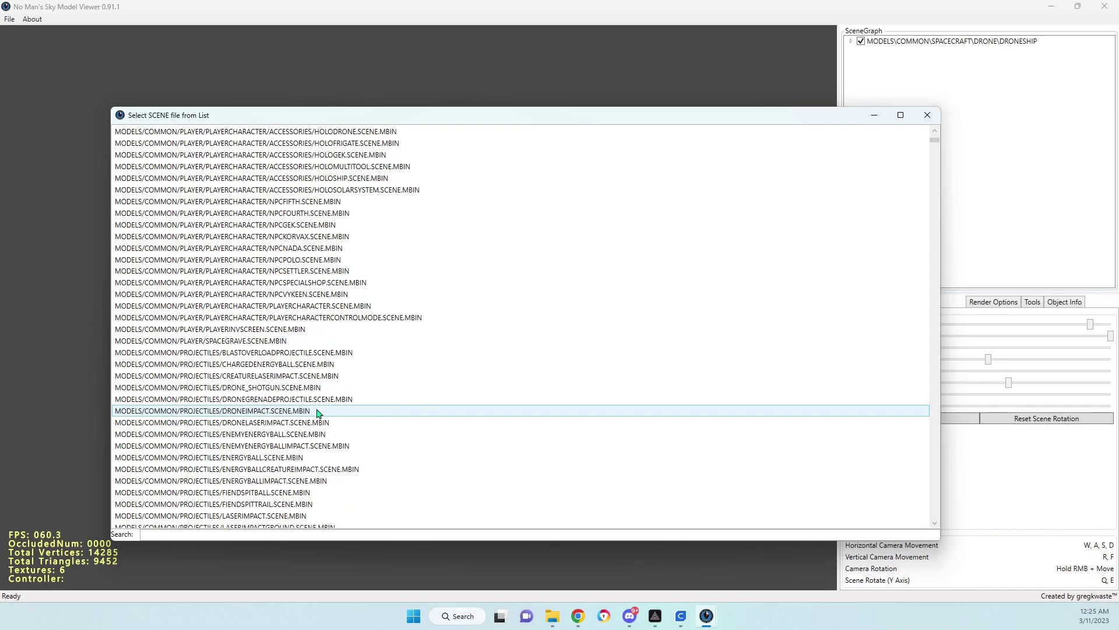
{"action": "scroll", "coordinate": [321, 412], "scroll_direction": "down", "scroll_amount": 2}
{"action": "scroll", "coordinate": [318, 413], "scroll_direction": "down", "scroll_amount": 2}
{"action": "scroll", "coordinate": [317, 412], "scroll_direction": "down", "scroll_amount": 4}
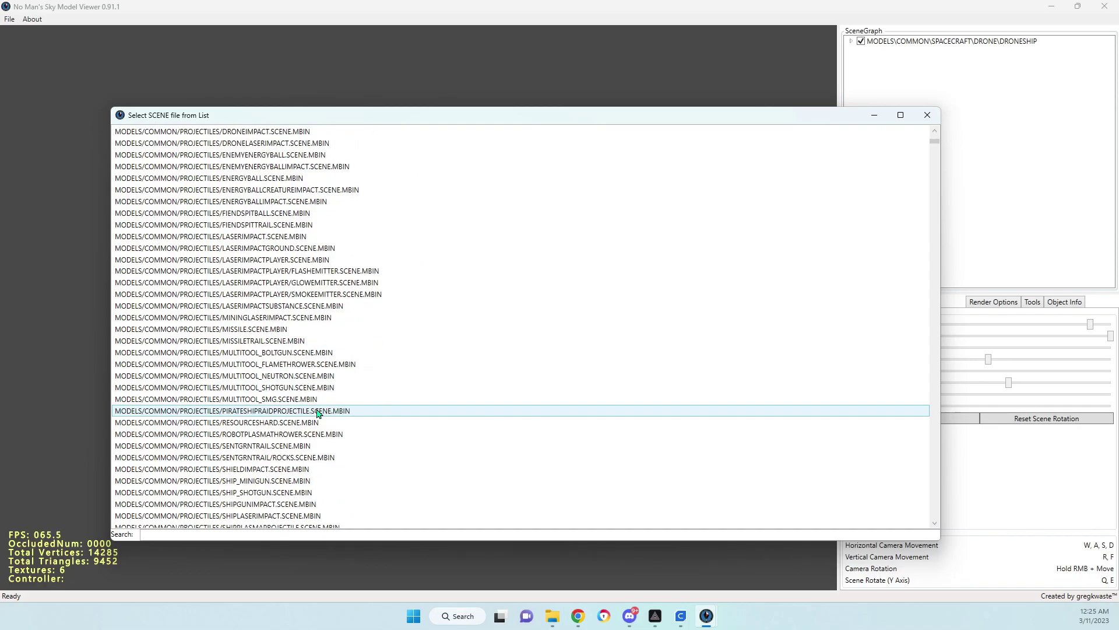
{"action": "scroll", "coordinate": [291, 415], "scroll_direction": "down", "scroll_amount": 2}
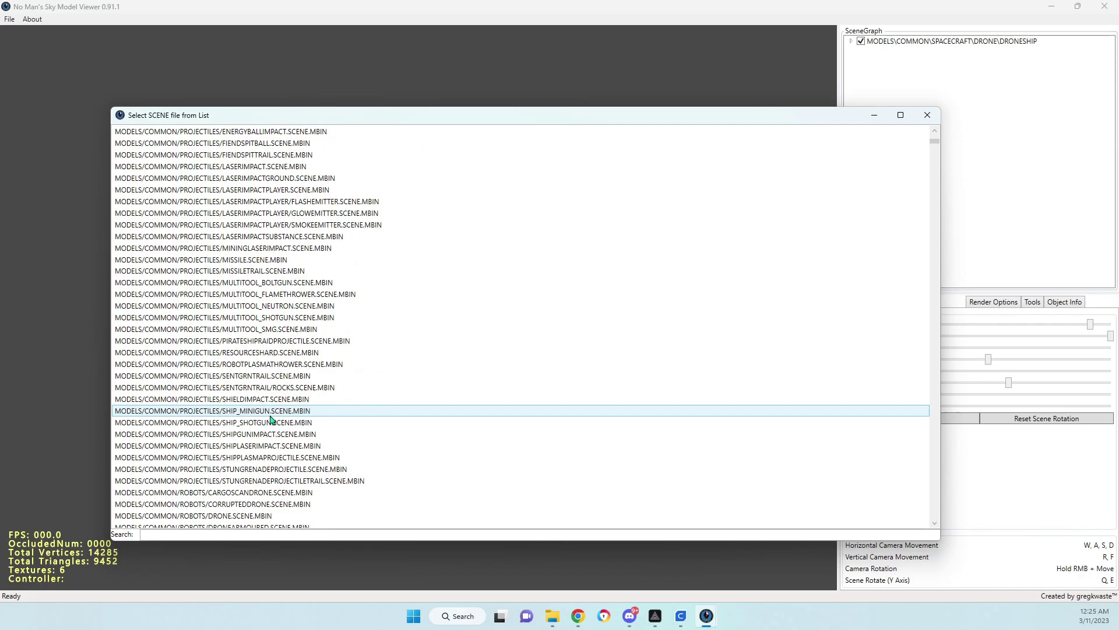
{"action": "scroll", "coordinate": [250, 425], "scroll_direction": "down", "scroll_amount": 2}
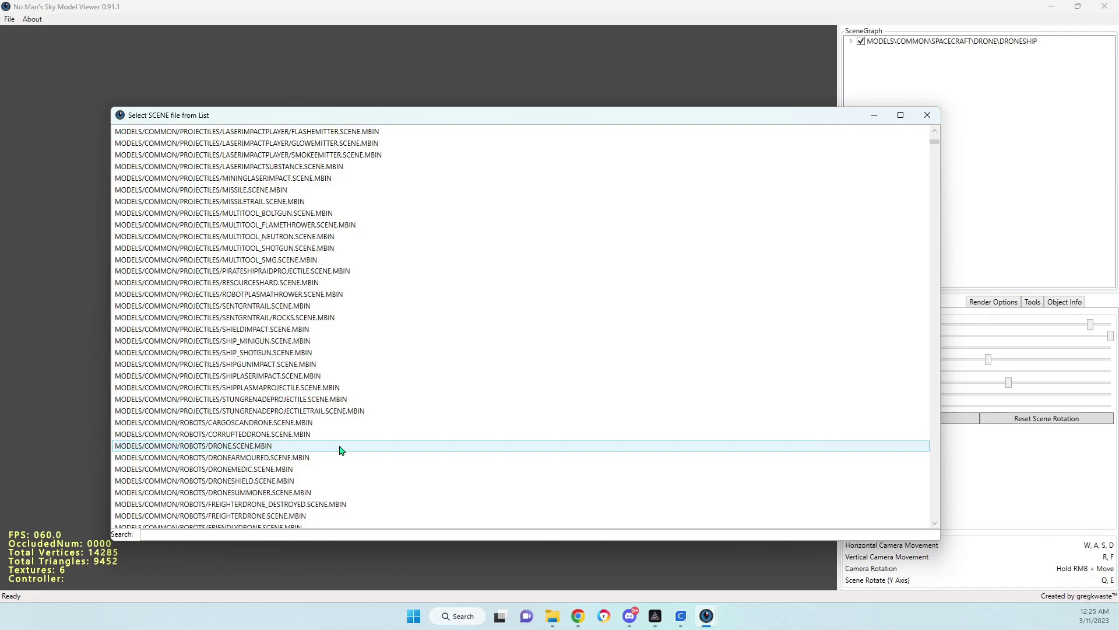
{"action": "scroll", "coordinate": [341, 449], "scroll_direction": "down", "scroll_amount": 2}
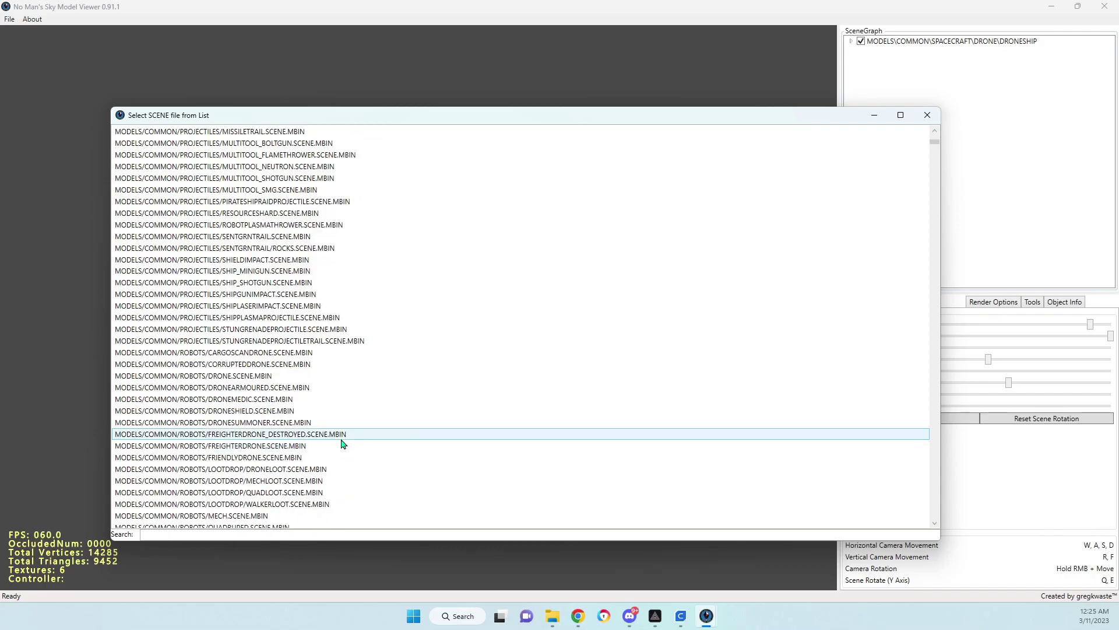
Step: Load ROBOTS/MECH.SCENE.MBIN into the viewer after passing over the drone scenes
{"action": "left_click", "coordinate": [344, 437]}
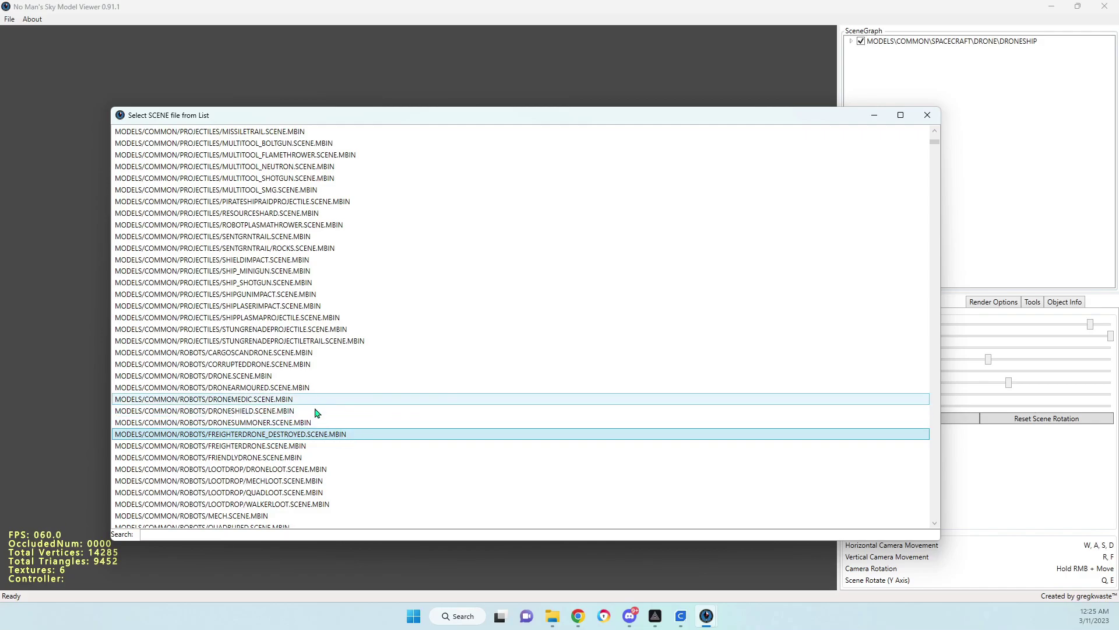
{"action": "left_click", "coordinate": [319, 381]}
{"action": "scroll", "coordinate": [397, 467], "scroll_direction": "down", "scroll_amount": 2}
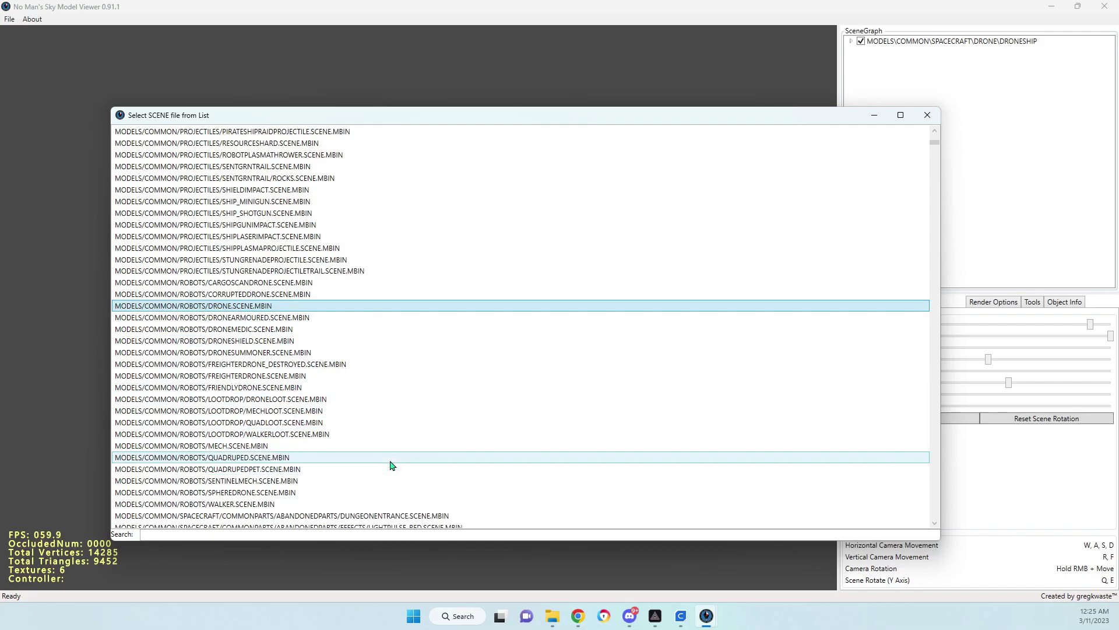
{"action": "left_click", "coordinate": [238, 446]}
{"action": "double_click", "coordinate": [238, 446]}
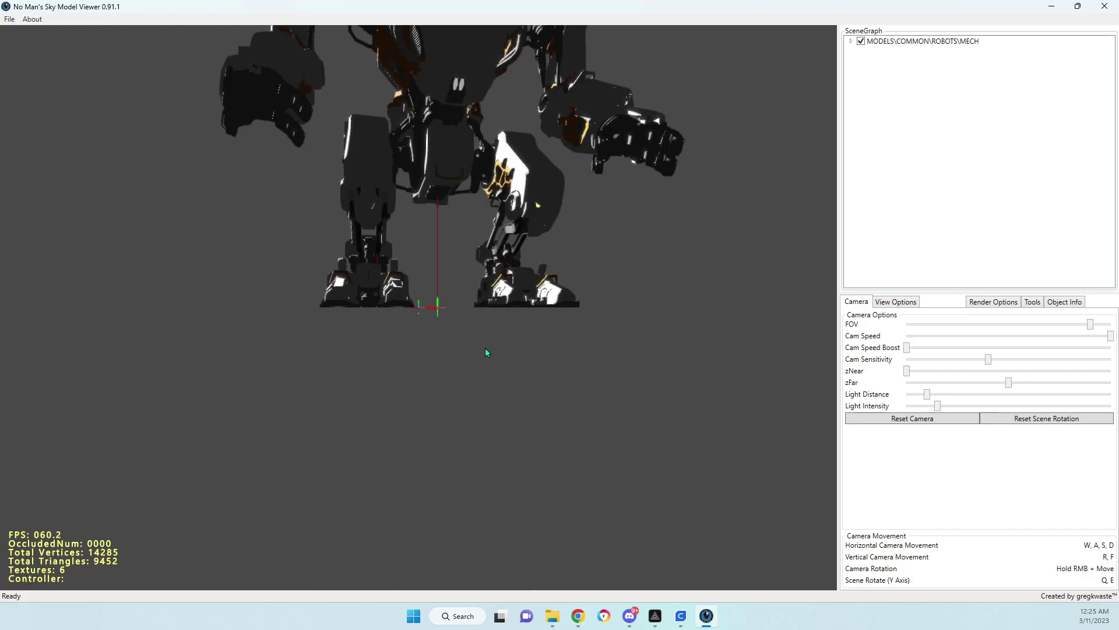
Step: Fly in and out around the mech with W/S, raise the camera with R, then orbit it
{"action": "key", "text": "w"}
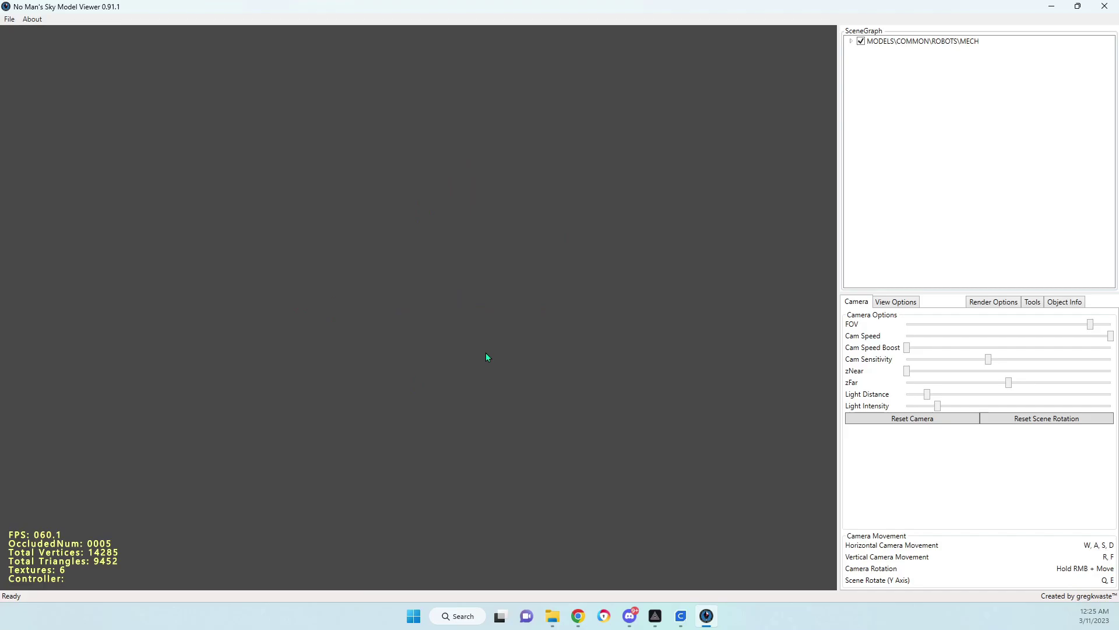
{"action": "key", "text": "s"}
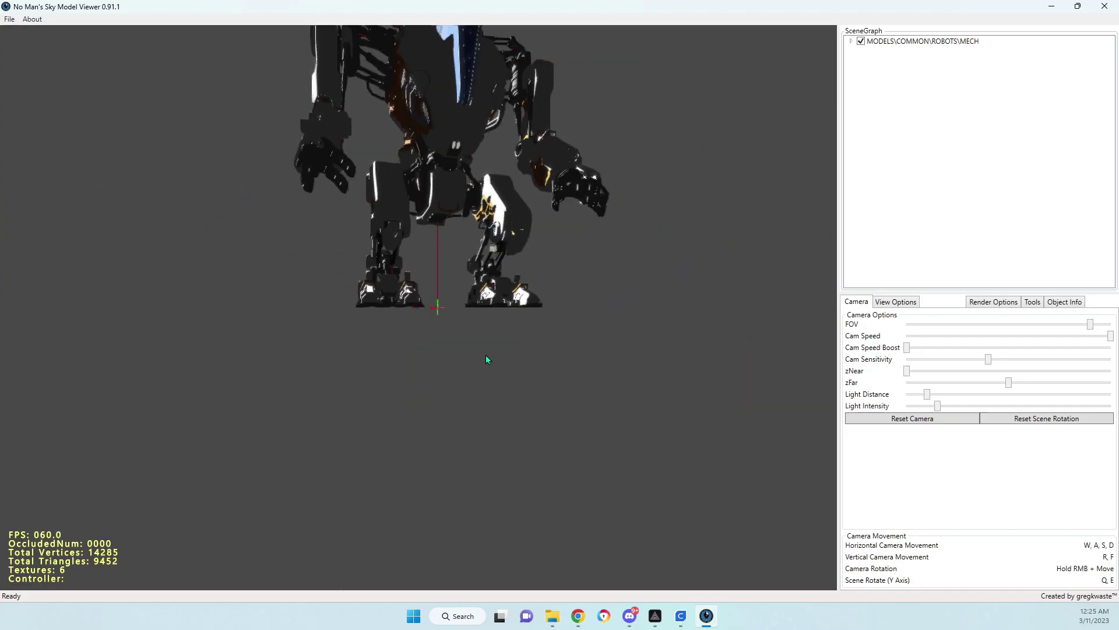
{"action": "key", "text": "w"}
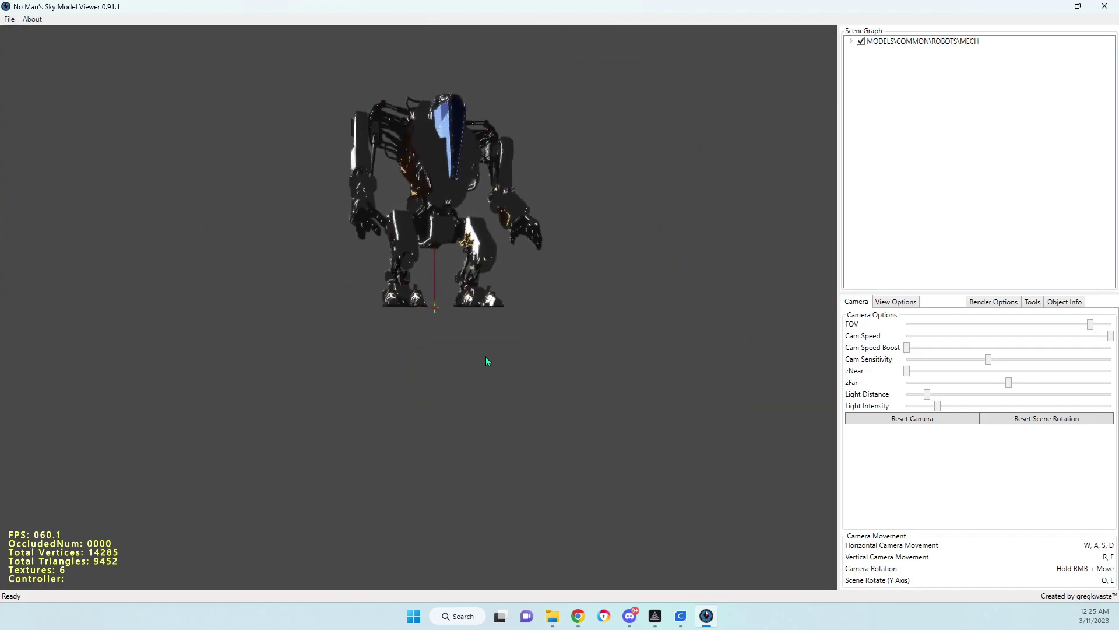
{"action": "key", "text": "s"}
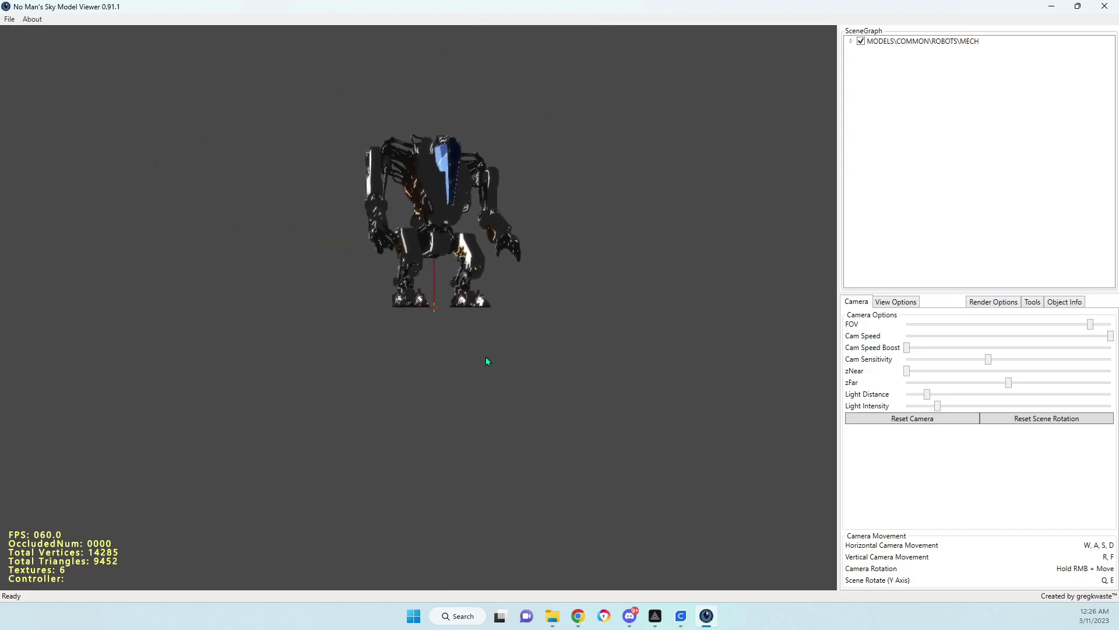
{"action": "key", "text": "w"}
{"action": "key", "text": "s"}
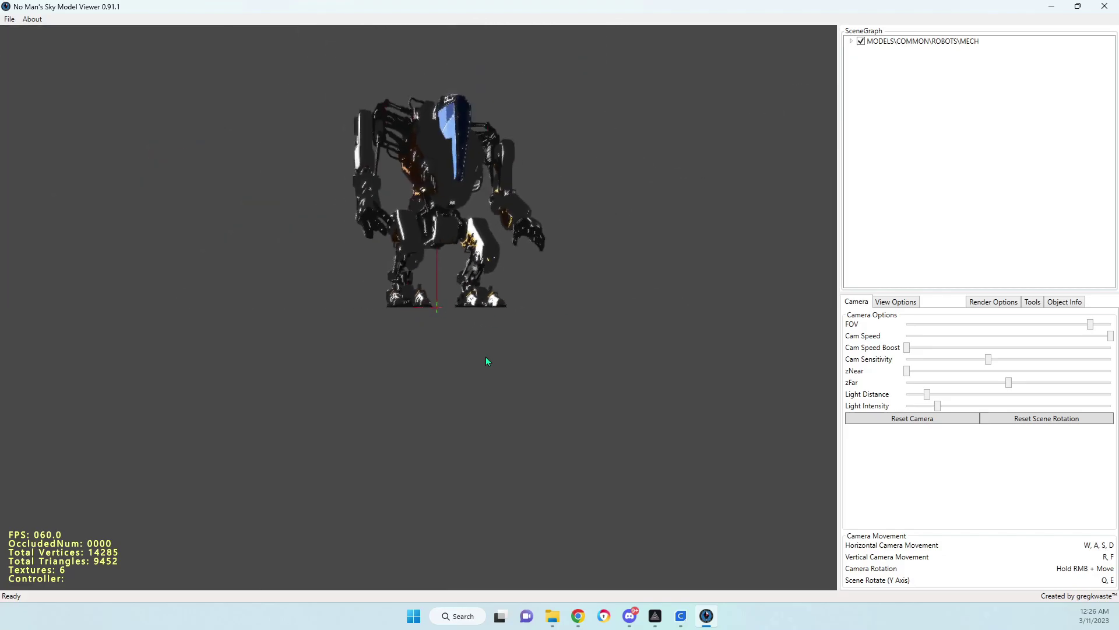
{"action": "key", "text": "r"}
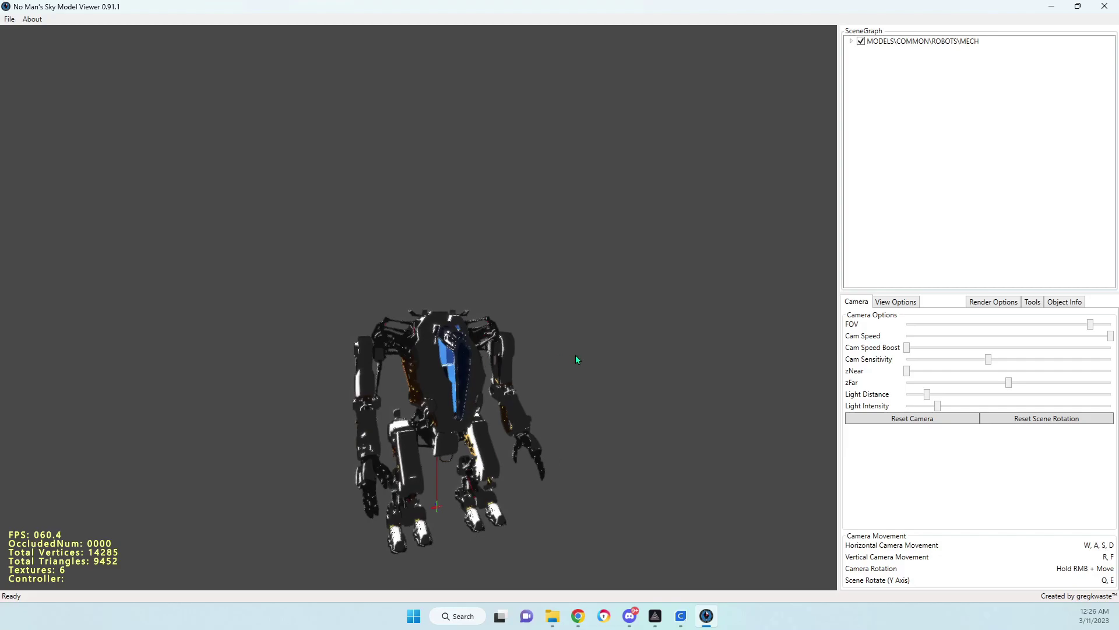
{"action": "right_click_drag", "start_coordinate": [575, 359], "coordinate": [503, 424]}
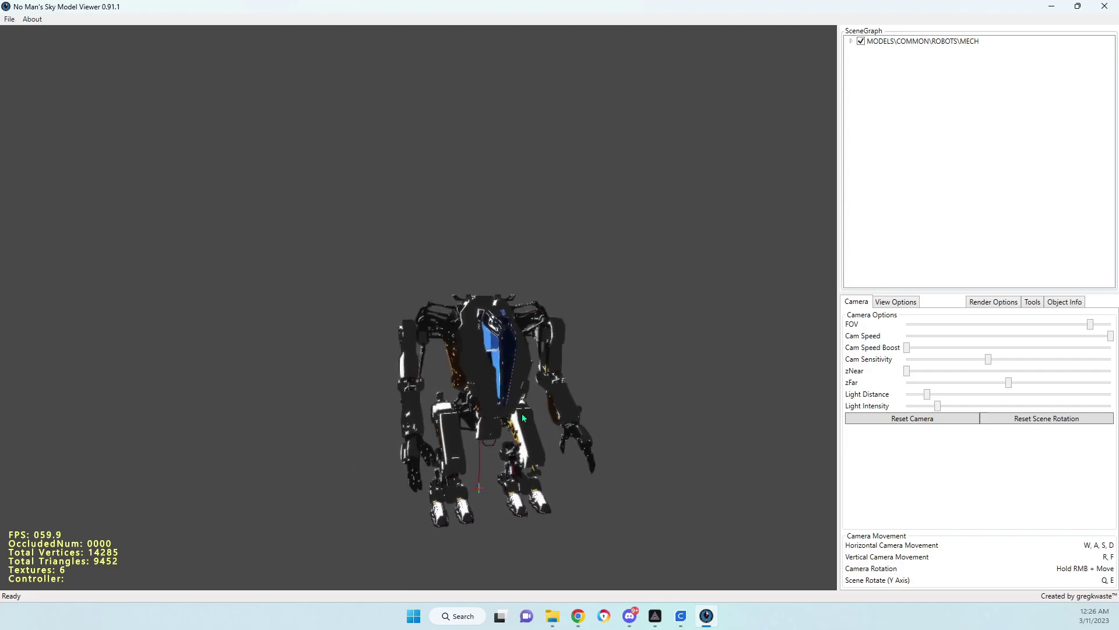